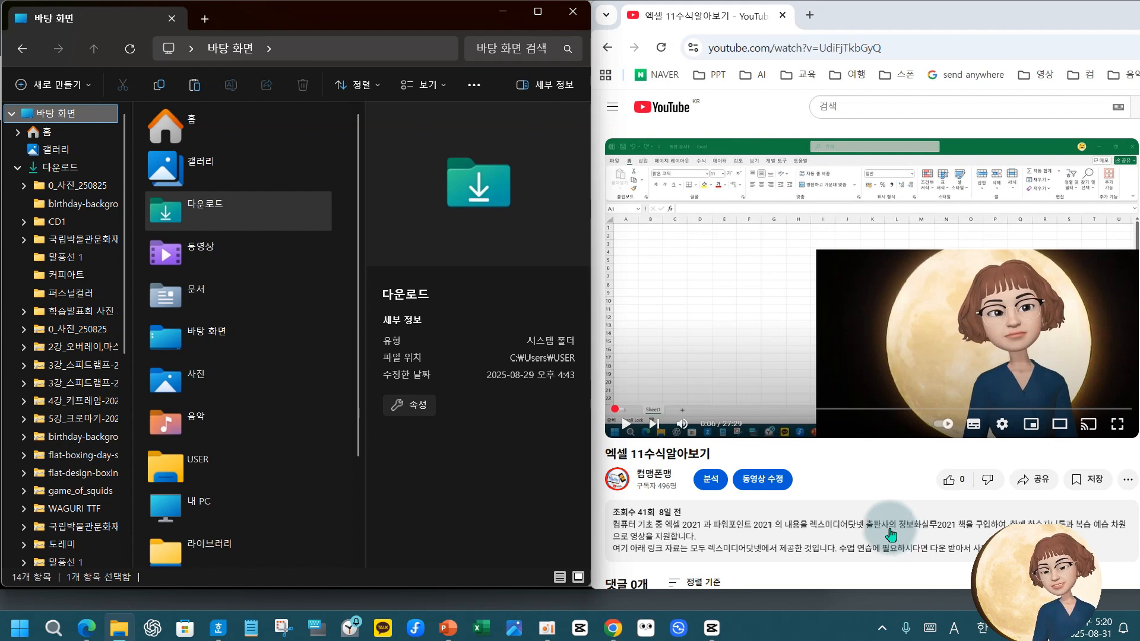
- Expand the description of the 엑셀 11수식알아보기 video and open the Naver blog link in it
scroll(740, 542, "down", 1)
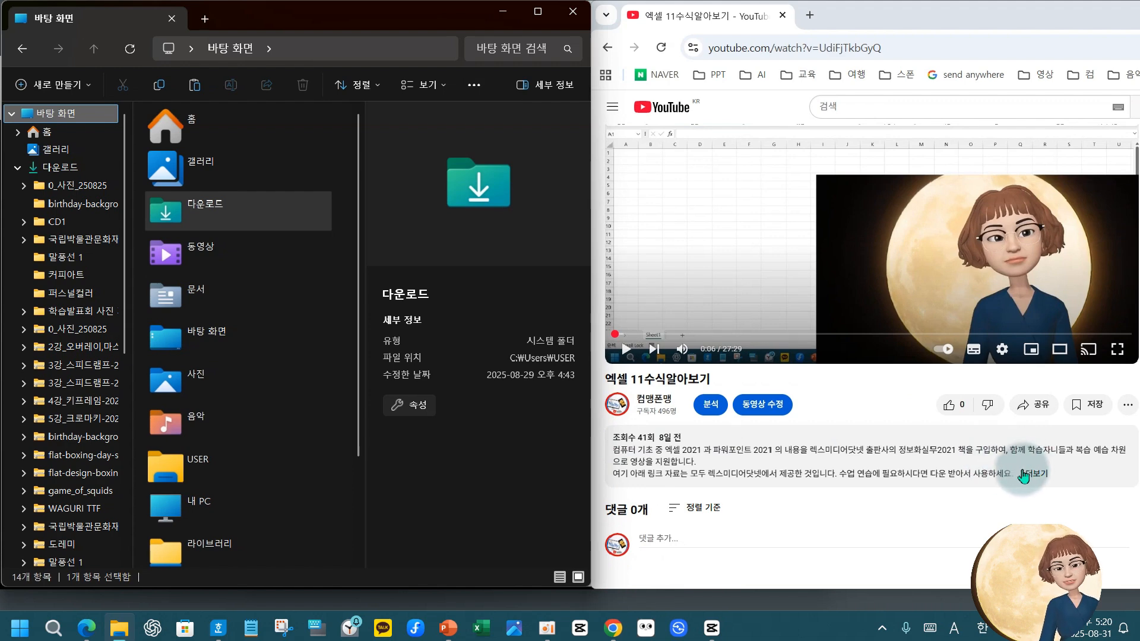
key("ctrl+2")
mouse_move(1017, 461)
left_mouse_down()
mouse_move(1057, 492)
mouse_move(1049, 477)
left_mouse_up()
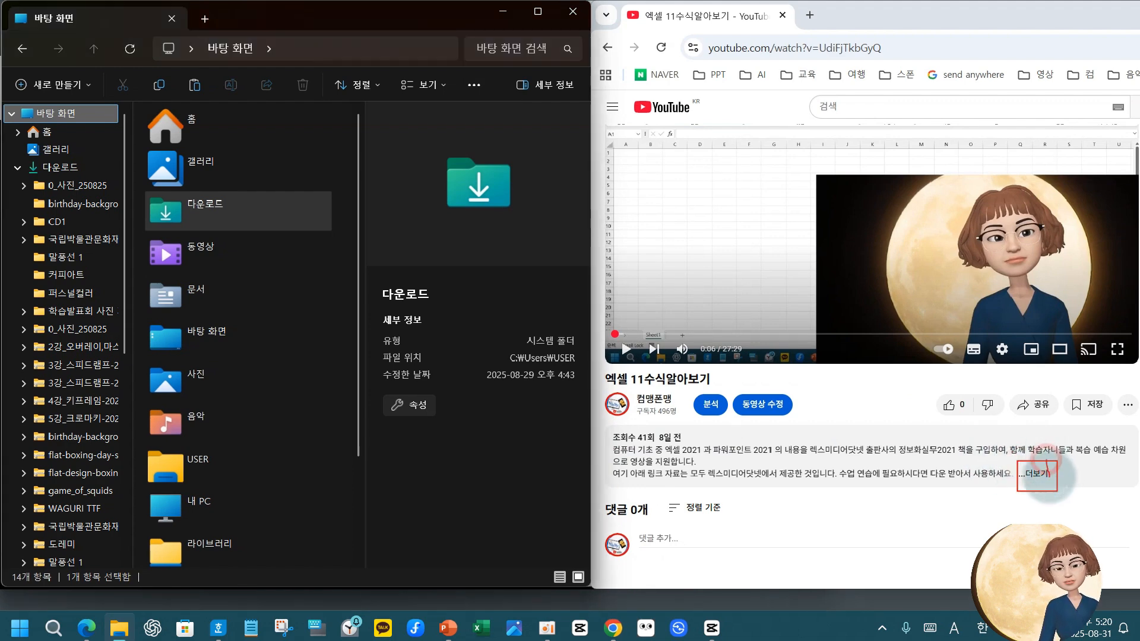
key("Escape")
left_click(1036, 473)
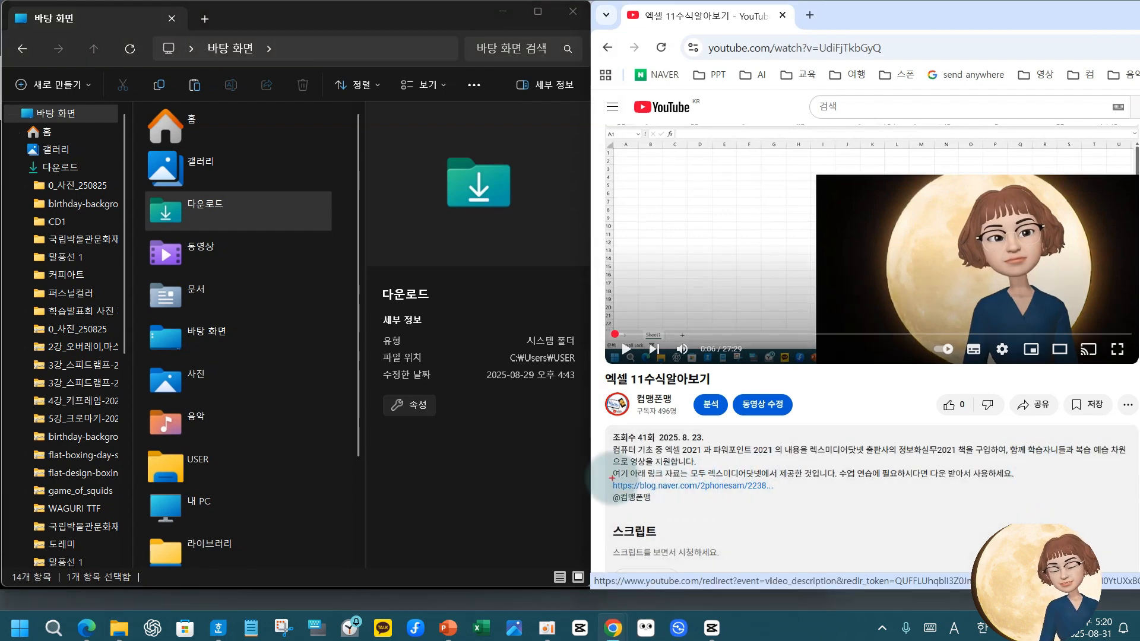
mouse_move(611, 478)
left_mouse_down()
mouse_move(782, 491)
mouse_move(850, 463)
left_mouse_up()
key("Escape")
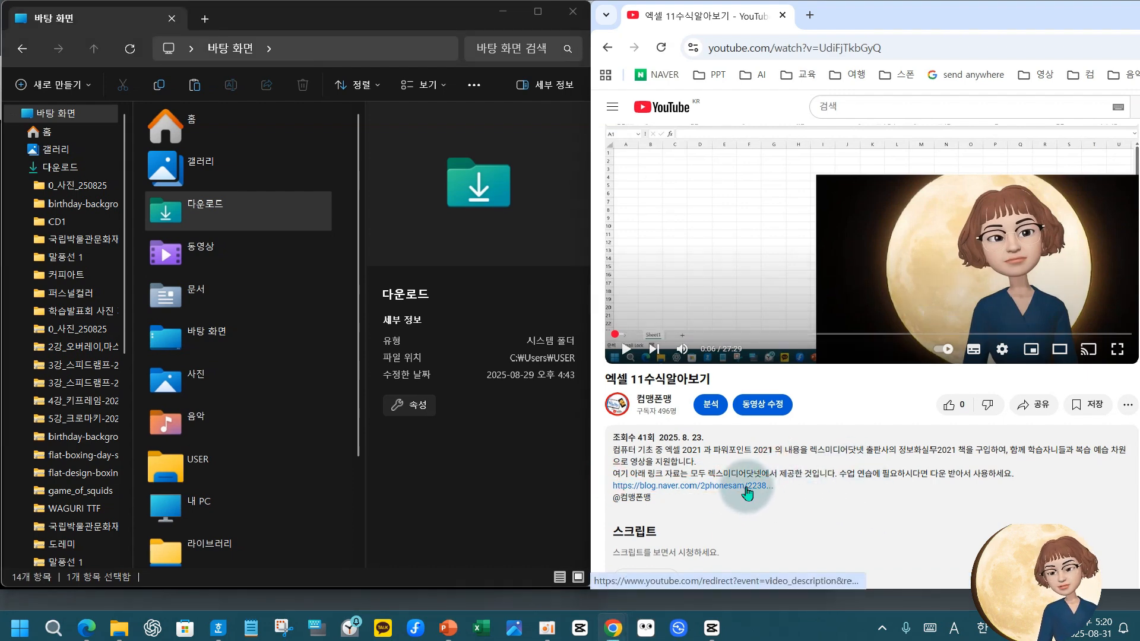
left_click(746, 491)
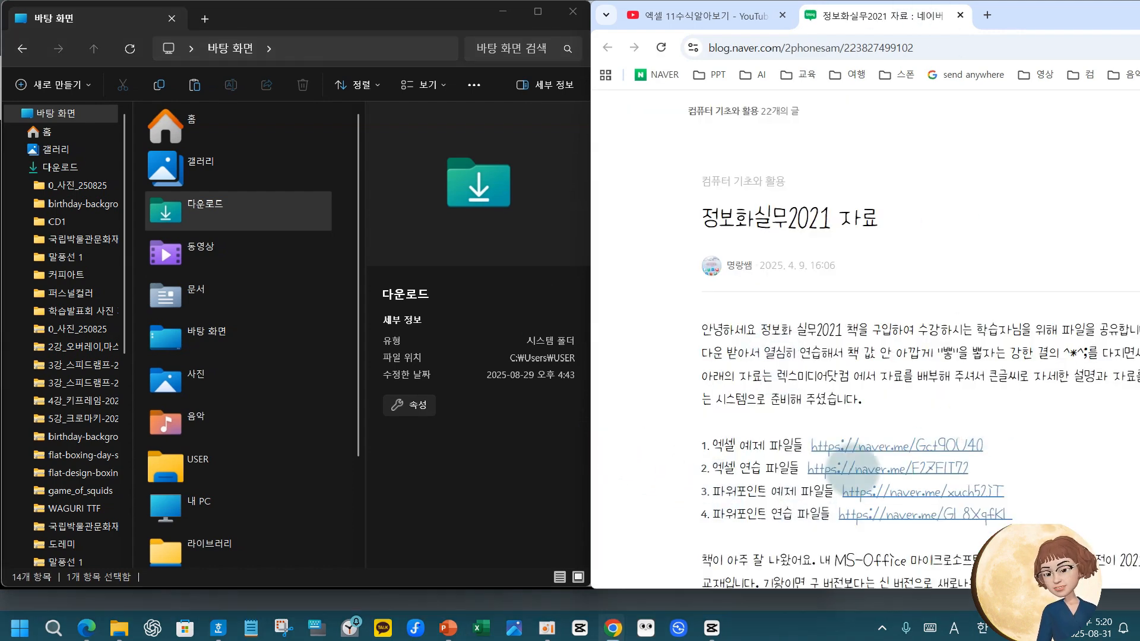
- Open the shared link for "엑셀 예제 파일들" in the 정보화실무2021 자료 blog post
mouse_move(787, 407)
left_mouse_down()
mouse_move(978, 542)
mouse_move(1033, 536)
left_mouse_up()
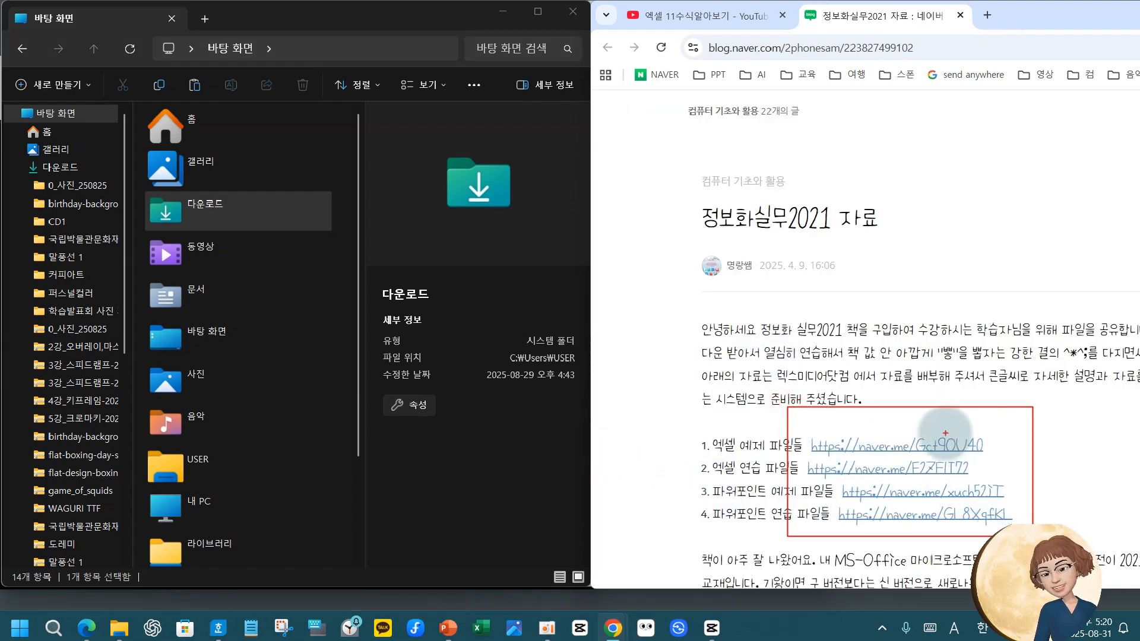
mouse_move(913, 387)
left_mouse_down()
mouse_move(925, 430)
mouse_move(1033, 378)
left_mouse_up()
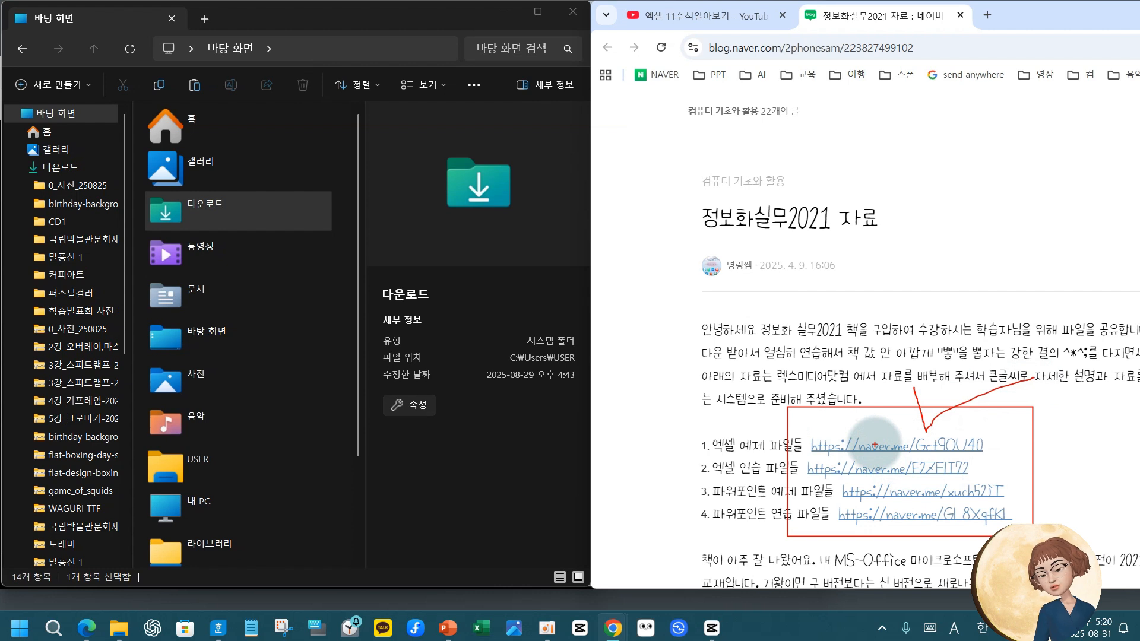
key("Escape")
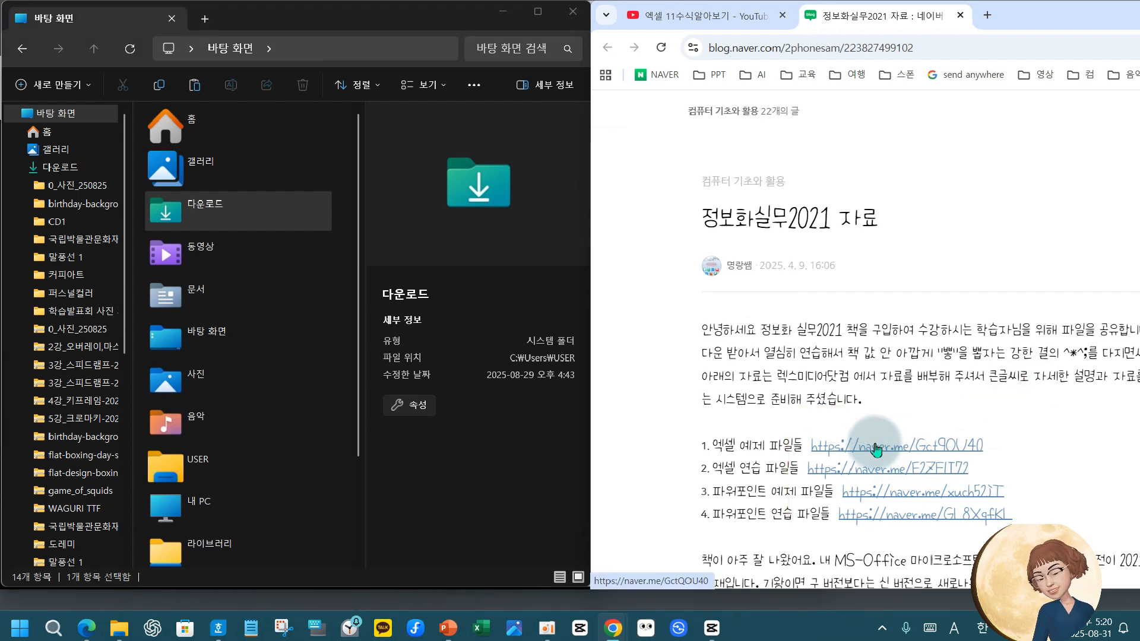
left_click(885, 452)
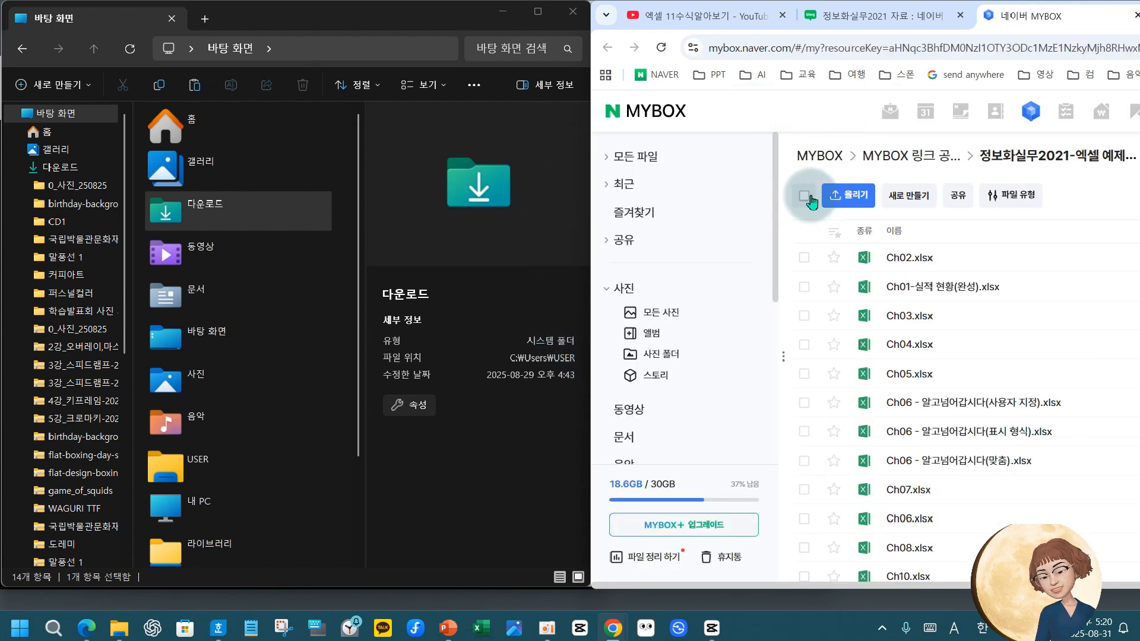
- Select all files in the 정보화실무2021-엑셀 예제파일 folder and download them
left_click(804, 196)
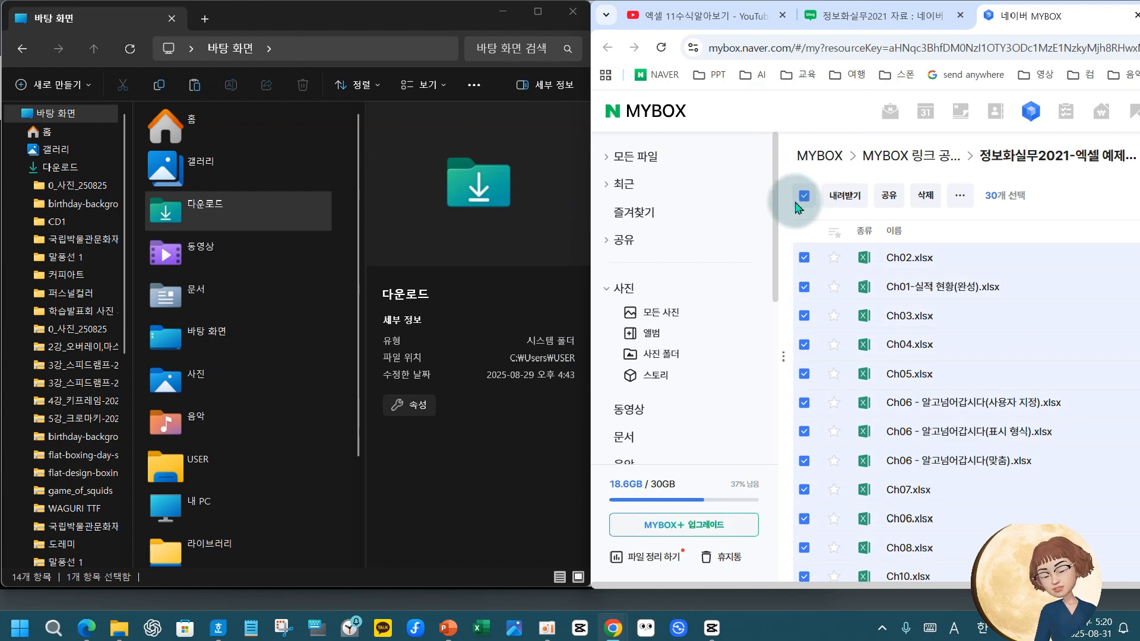
key("ctrl+2")
mouse_move(782, 175)
left_mouse_down()
mouse_move(808, 220)
mouse_move(863, 166)
left_mouse_up()
key("Escape")
left_click(845, 192)
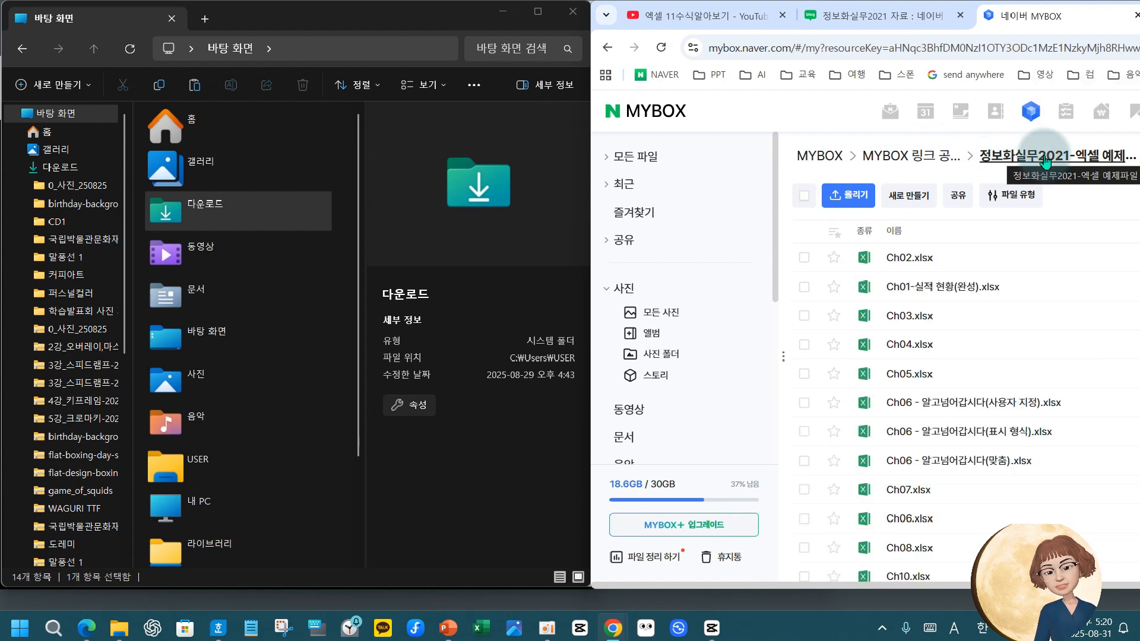
- Go up to the MYBOX 링크 공유 folder and download the 정보화실무2021-엑셀 연습파일 folder
left_click(940, 158)
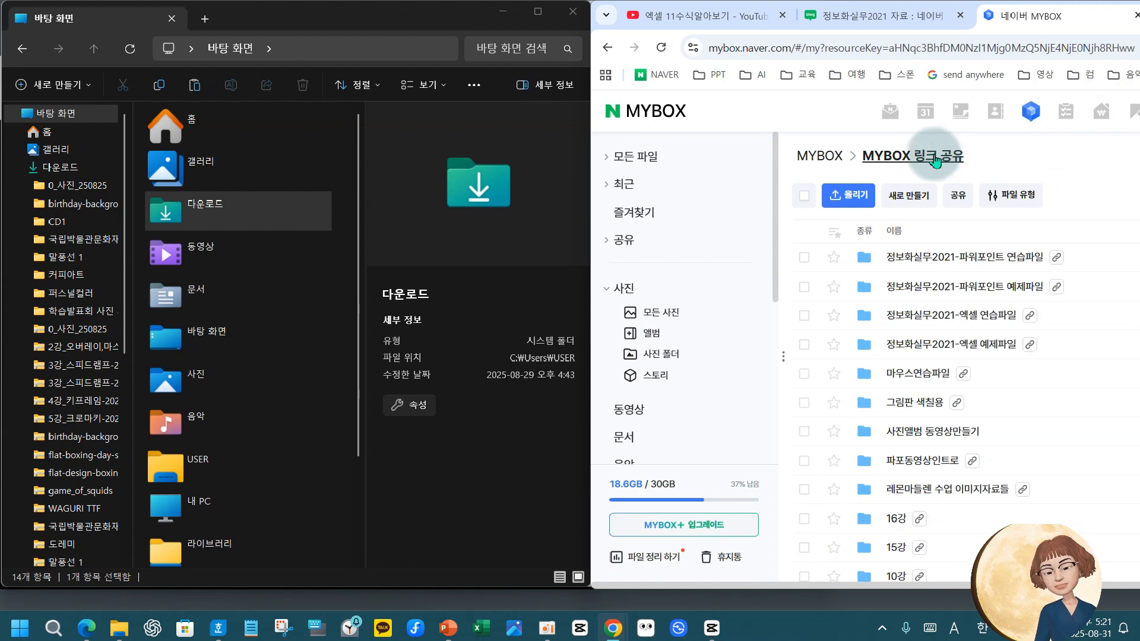
left_click_drag(864, 143, 1002, 210)
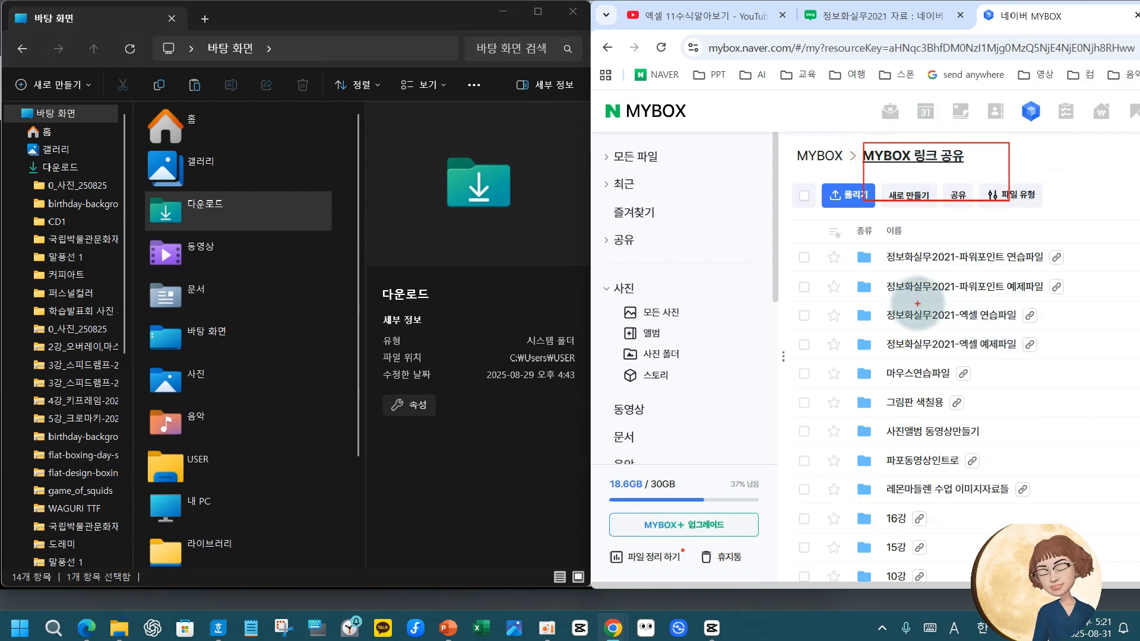
mouse_move(836, 339)
left_mouse_down()
mouse_move(850, 349)
mouse_move(1045, 350)
left_mouse_up()
mouse_move(906, 317)
left_mouse_down()
mouse_move(855, 301)
mouse_move(1044, 317)
left_mouse_up()
key("Escape")
left_click(801, 318)
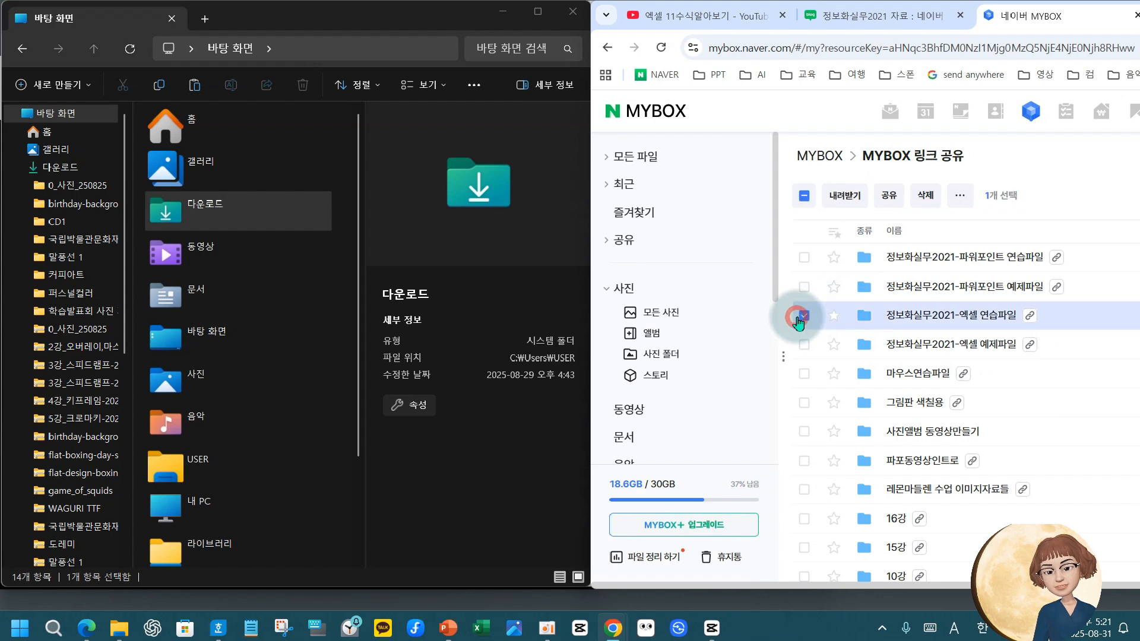
left_click(835, 198)
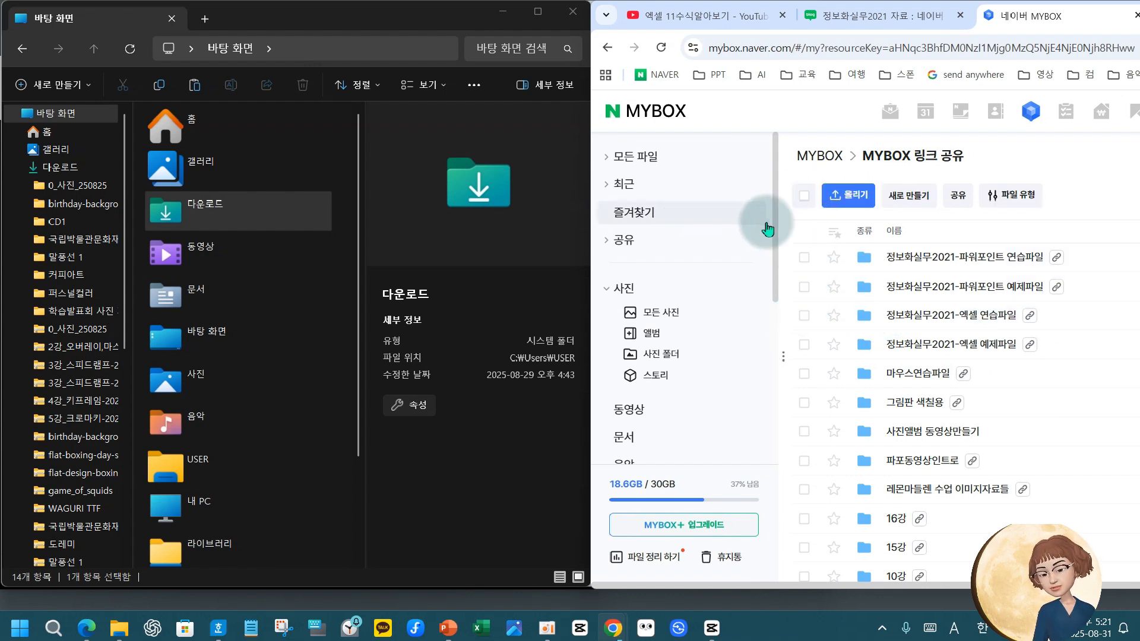
left_click(805, 315)
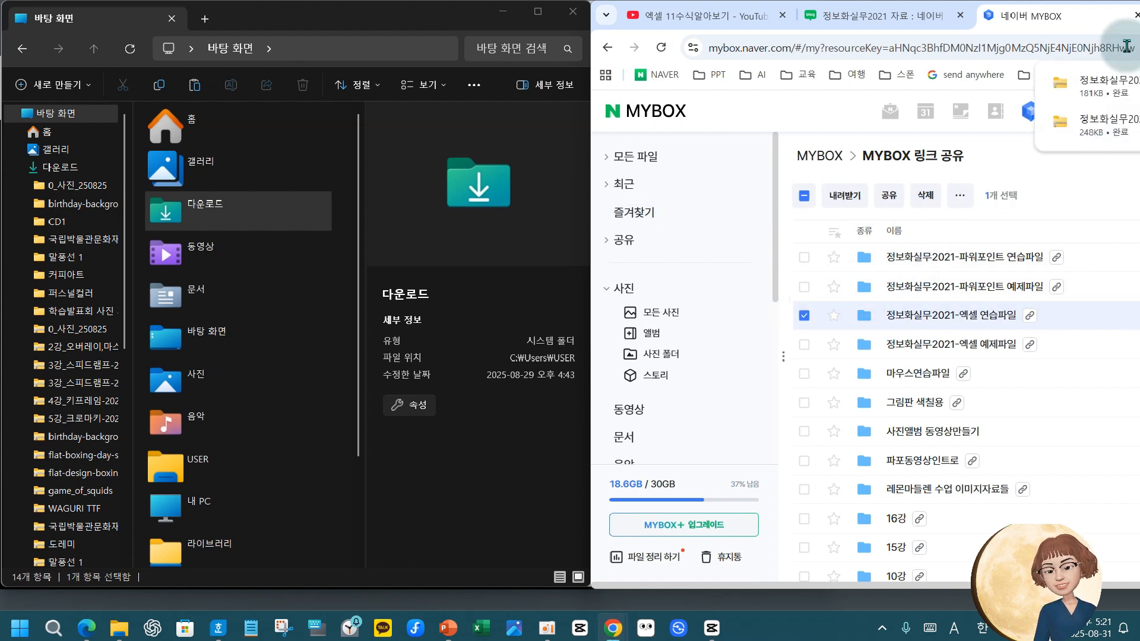
key("ctrl+2")
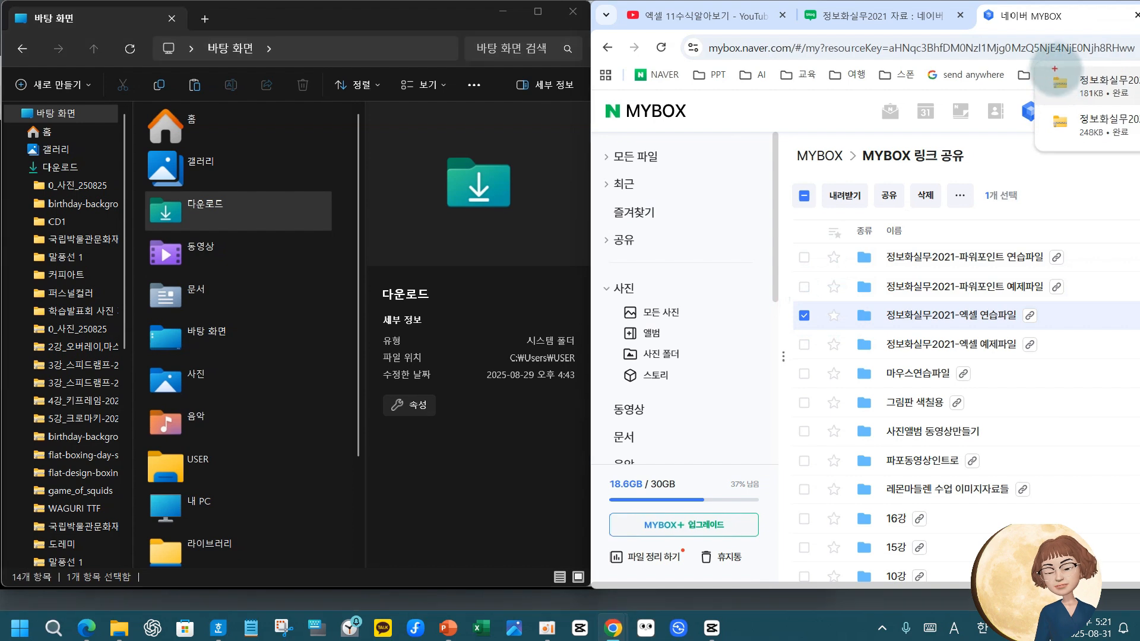
left_click_drag(1034, 58, 1139, 152)
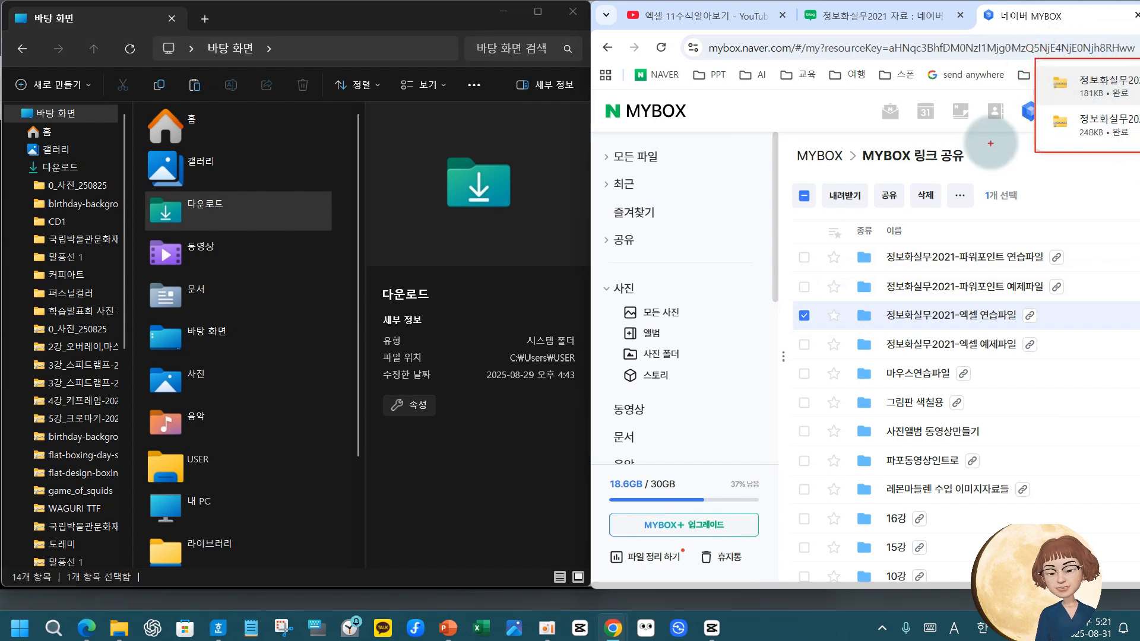
key("Escape")
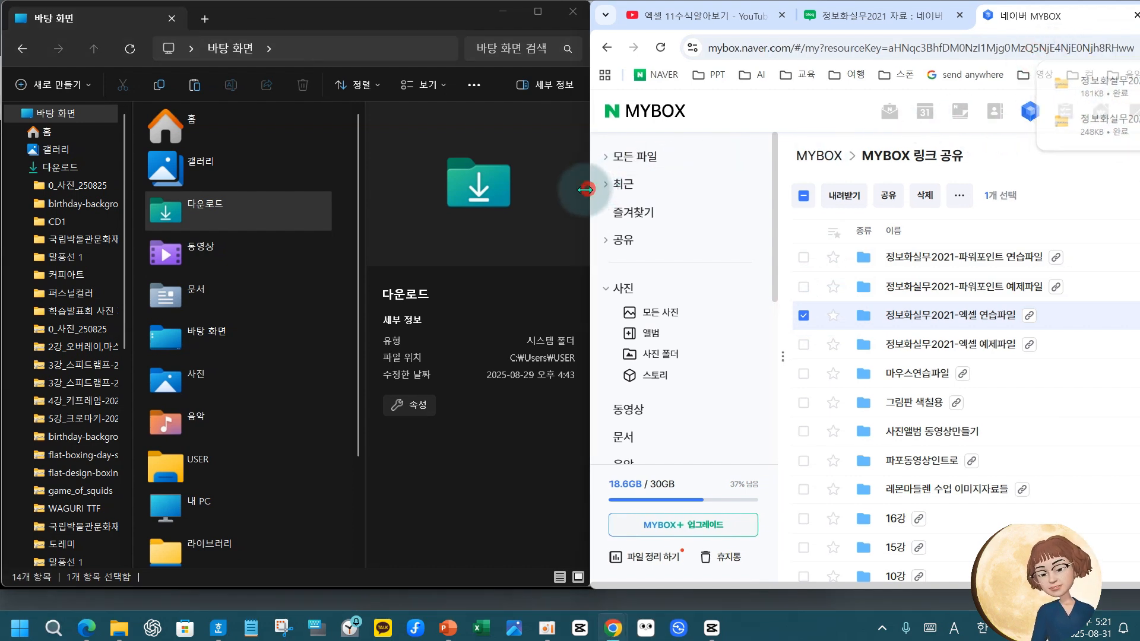
- Narrow the browser window from its inner edge and widen the File Explorer window beside it
left_click_drag(590, 188, 225, 116)
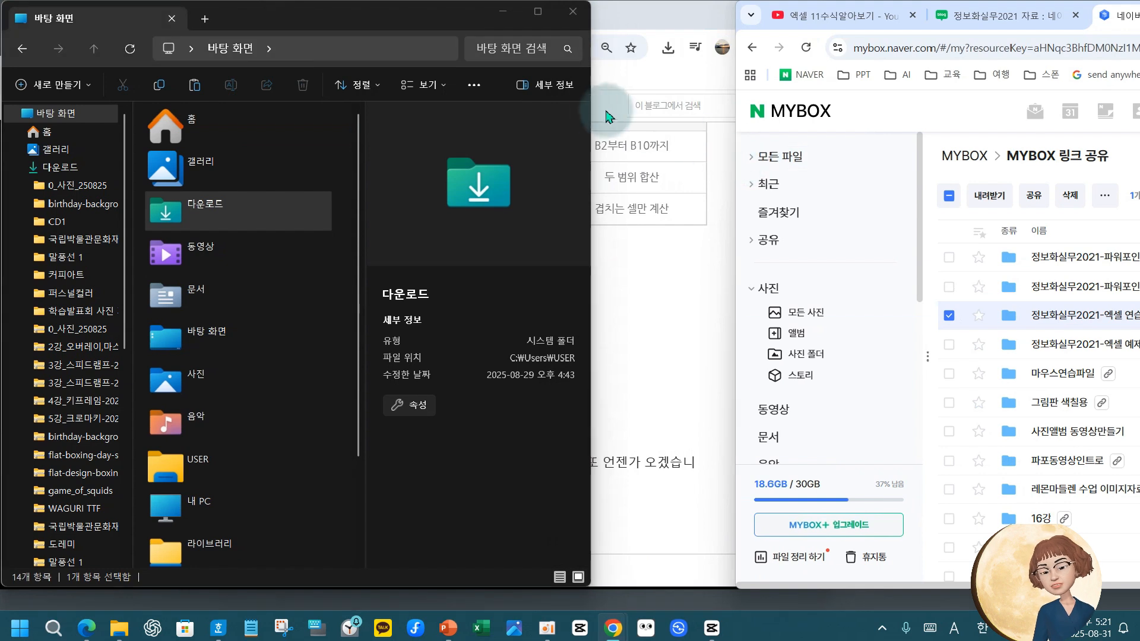
left_click_drag(591, 135, 747, 137)
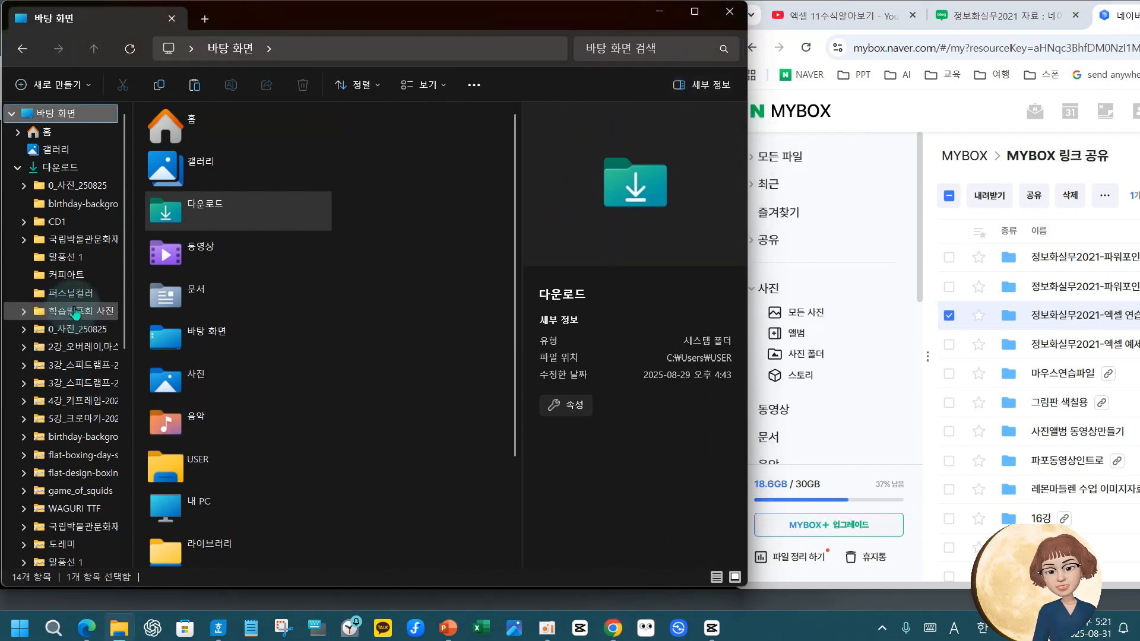
left_click_drag(20, 157, 111, 180)
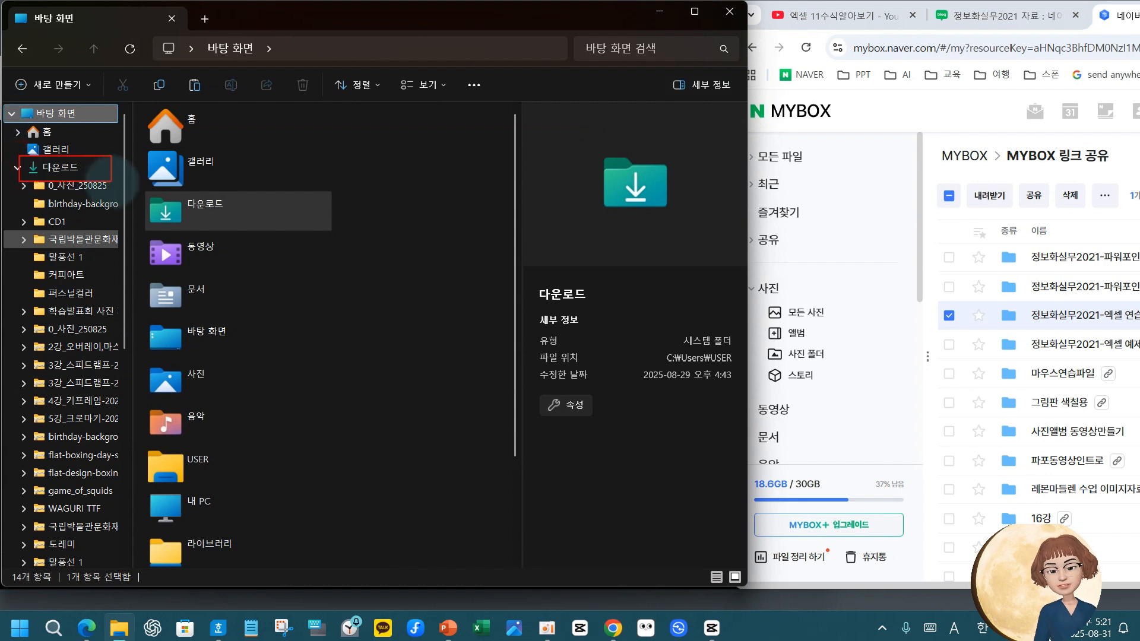
left_click_drag(96, 603, 139, 640)
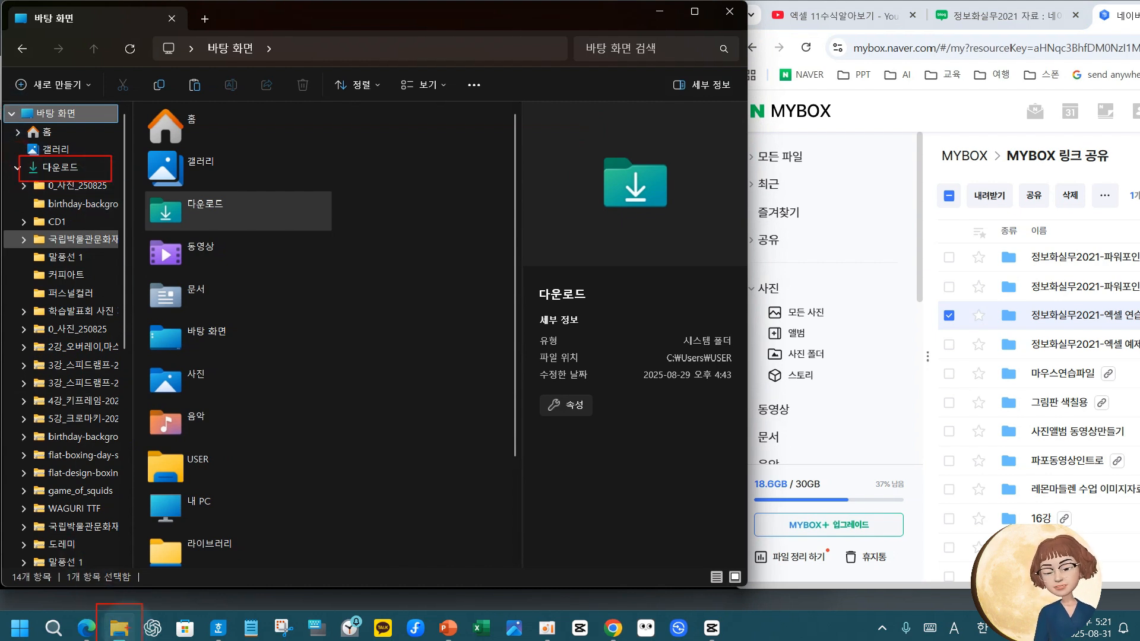
left_click_drag(105, 589, 170, 584)
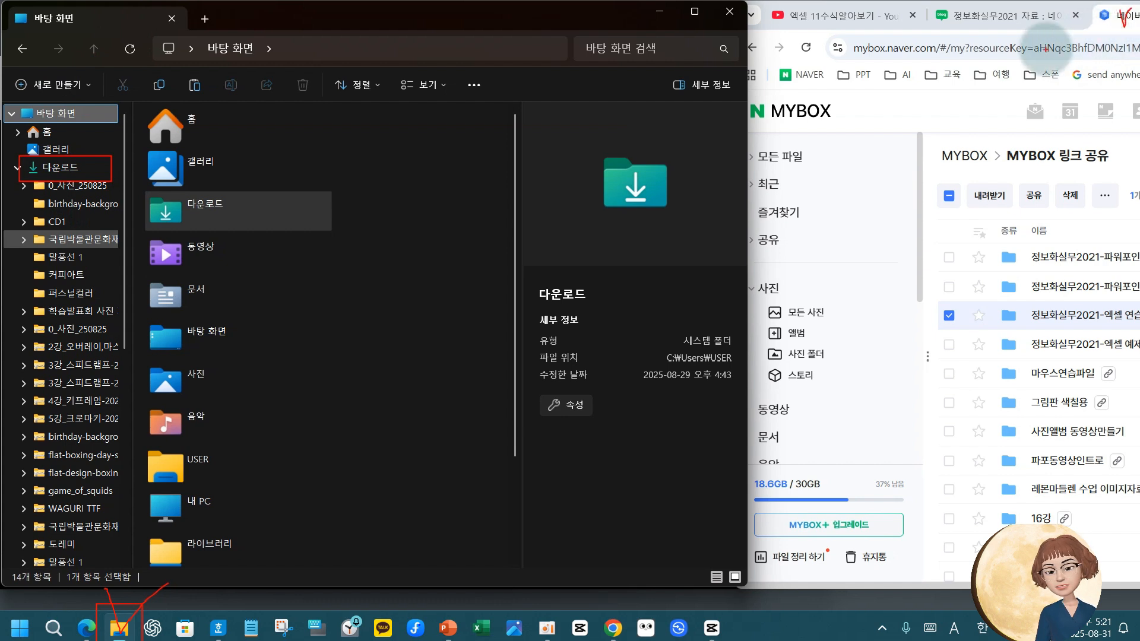
key("Escape")
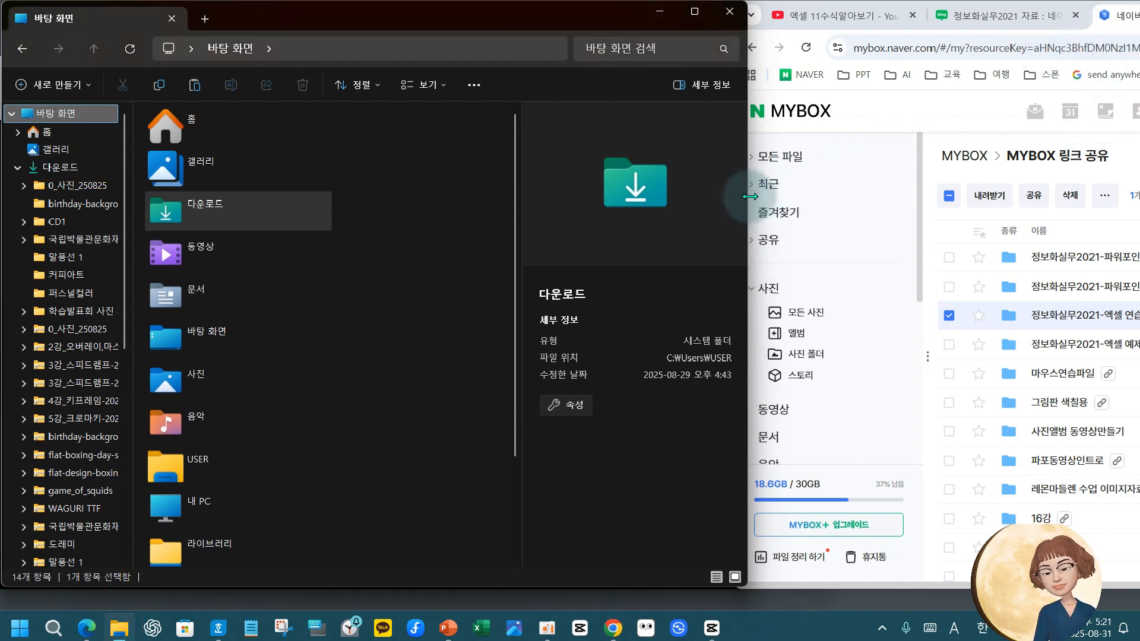
- Narrow the File Explorer window and enlarge the browser window until it is maximized
left_click_drag(750, 196, 470, 190)
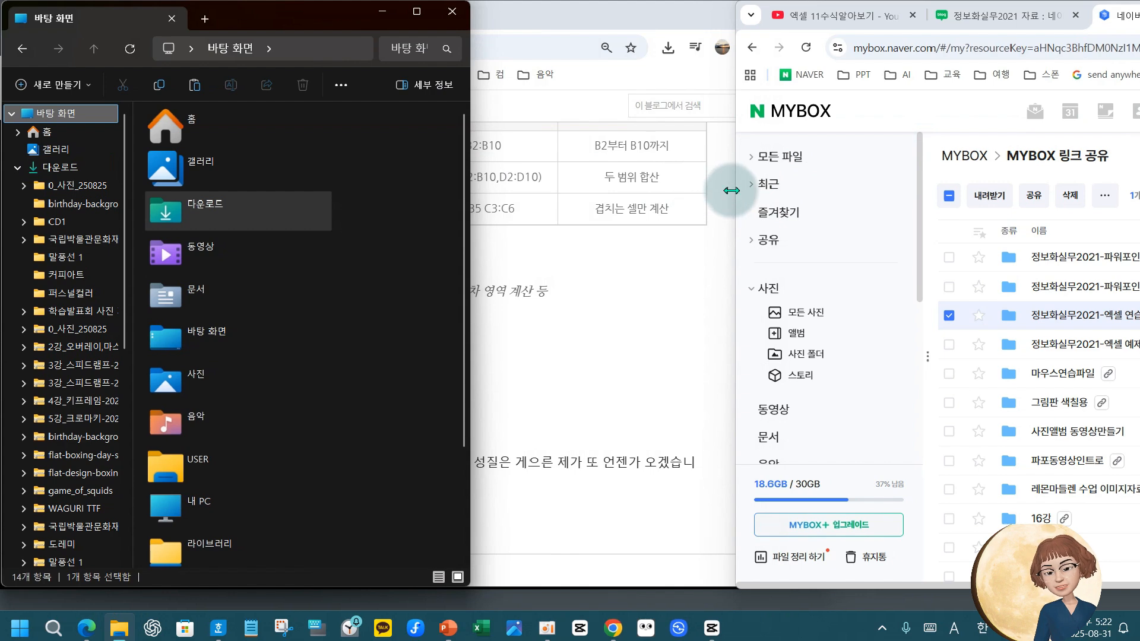
left_click_drag(735, 191, 194, 105)
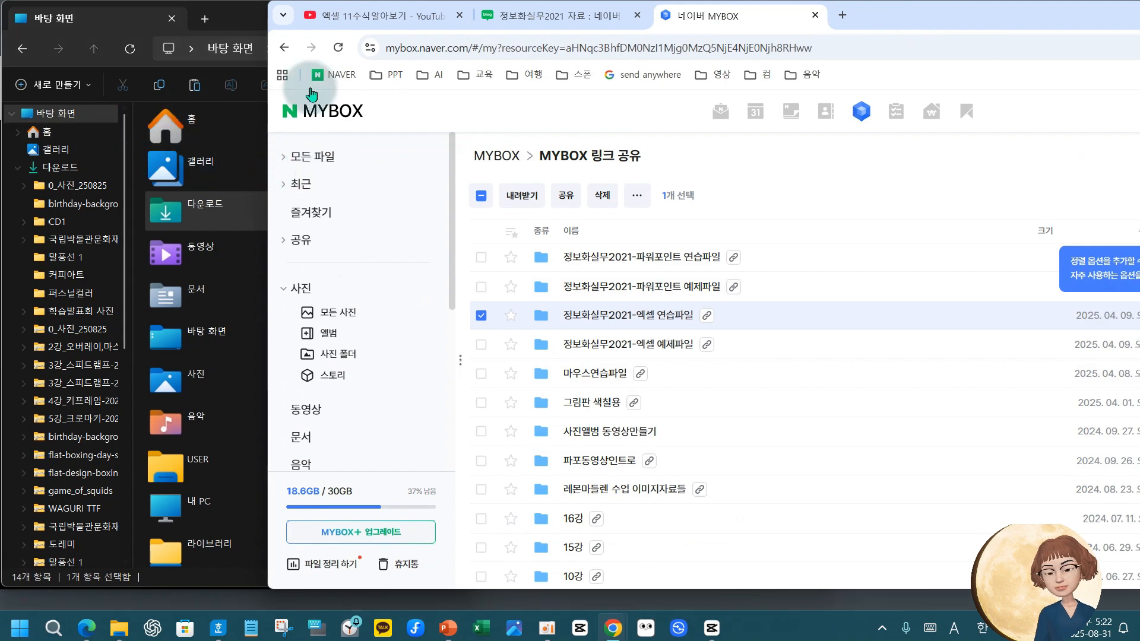
double_click(1073, 22)
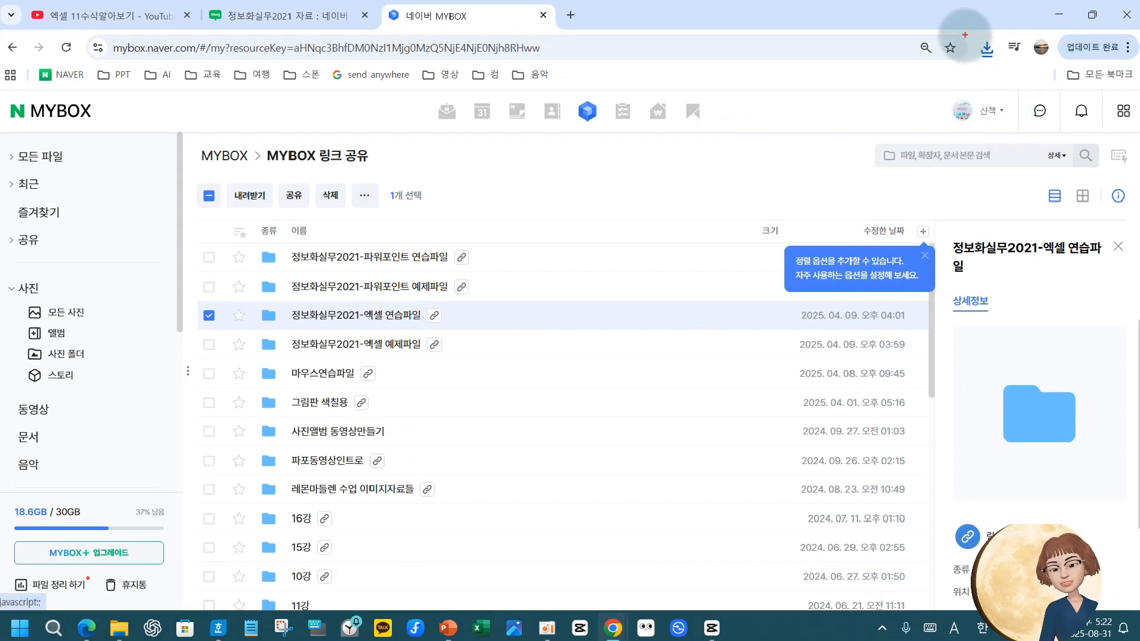
- Show the browser's recent downloads and open 정보화실무2021-엑셀 예제파일.zip from the list
left_click_drag(972, 26, 1005, 72)
mouse_move(977, 1)
left_mouse_down()
mouse_move(986, 40)
mouse_move(1015, 14)
left_mouse_up()
left_click(986, 48)
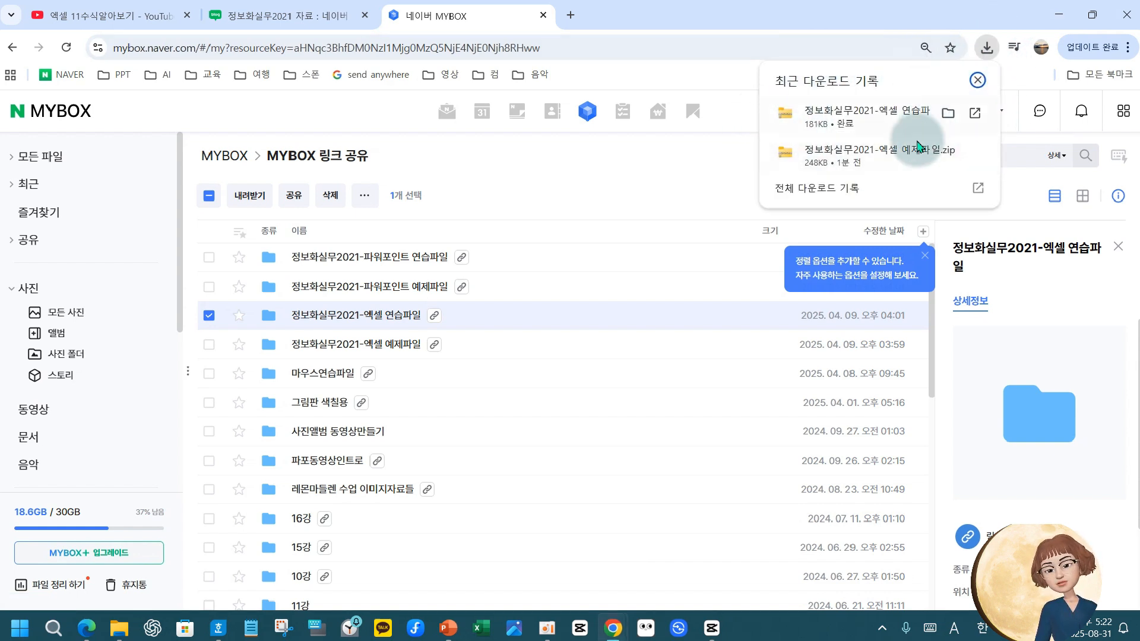
left_click(987, 47)
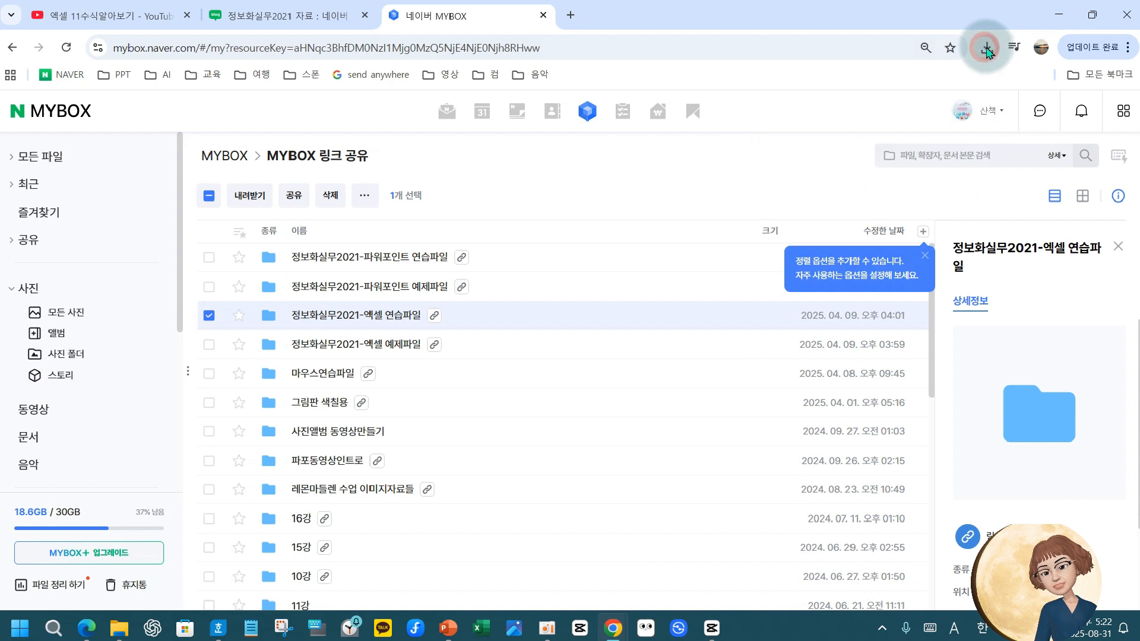
left_click(987, 49)
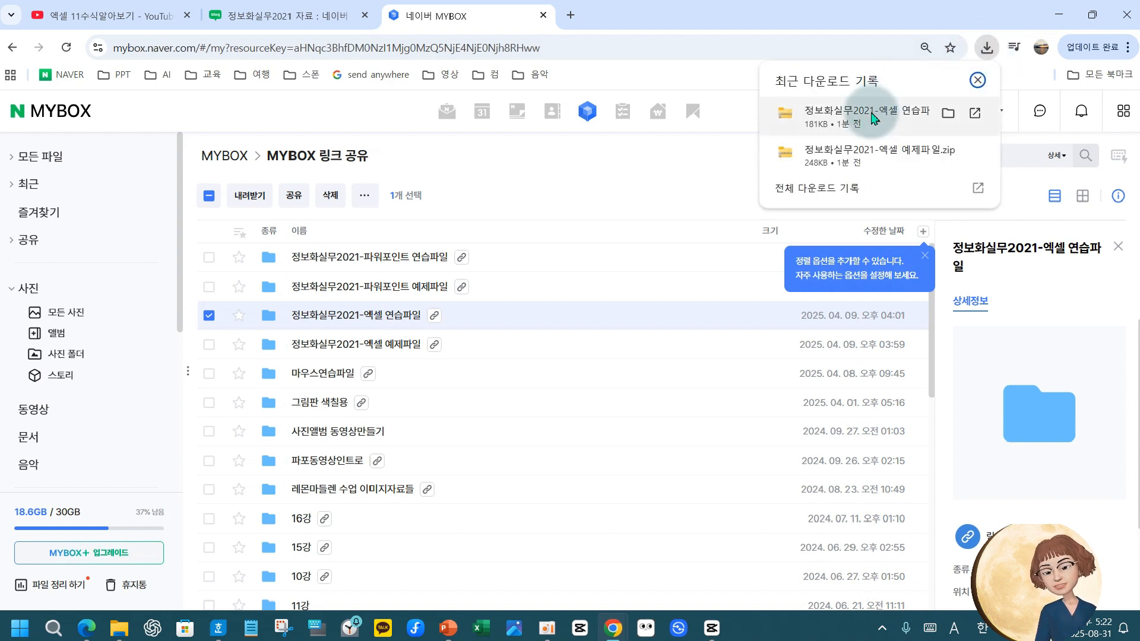
left_click(840, 159)
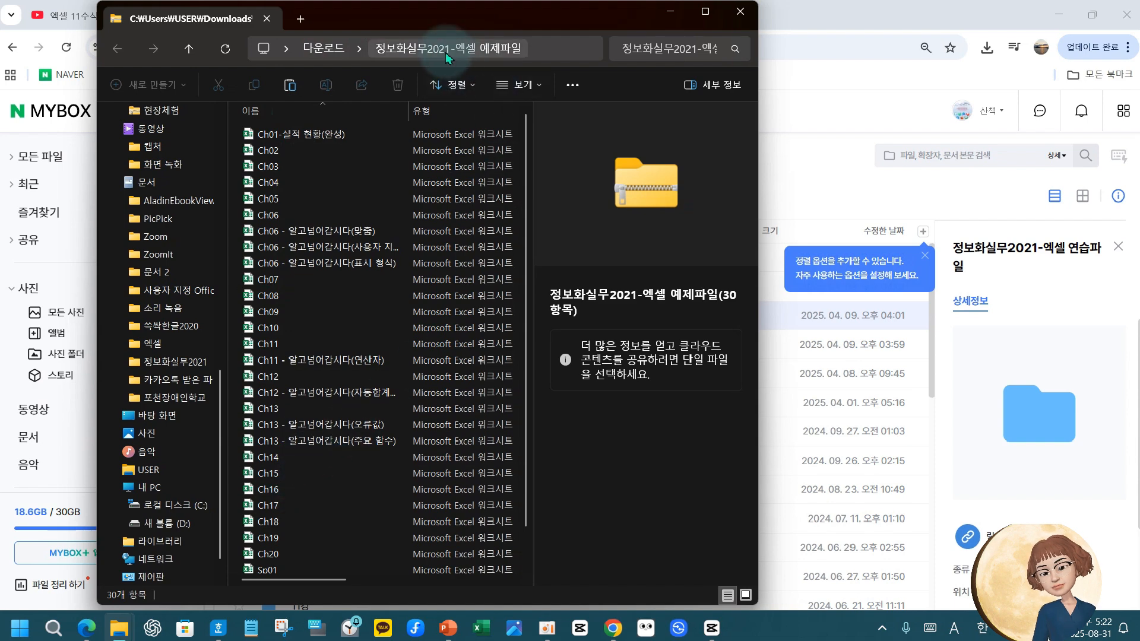
- Go up from the archive's contents to the 다운로드 folder and select the 정보화실무2021-엑셀 예제파일 zip file
left_click(343, 49)
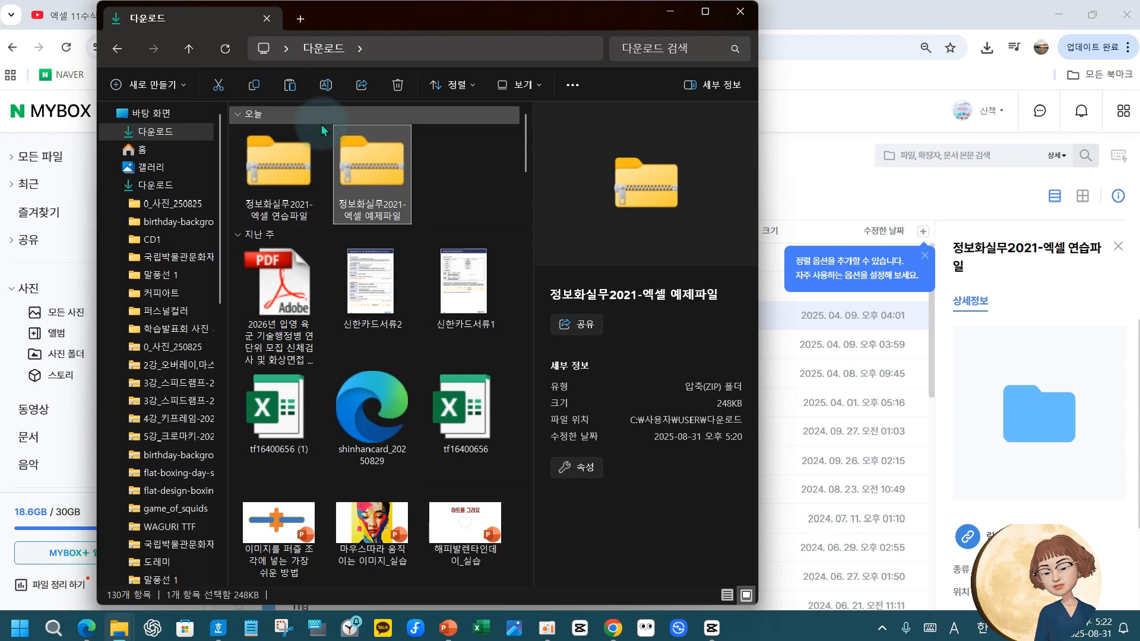
mouse_move(215, 98)
left_mouse_down()
mouse_move(402, 205)
mouse_move(423, 242)
left_mouse_up()
left_click_drag(380, 124, 432, 175)
key("Escape")
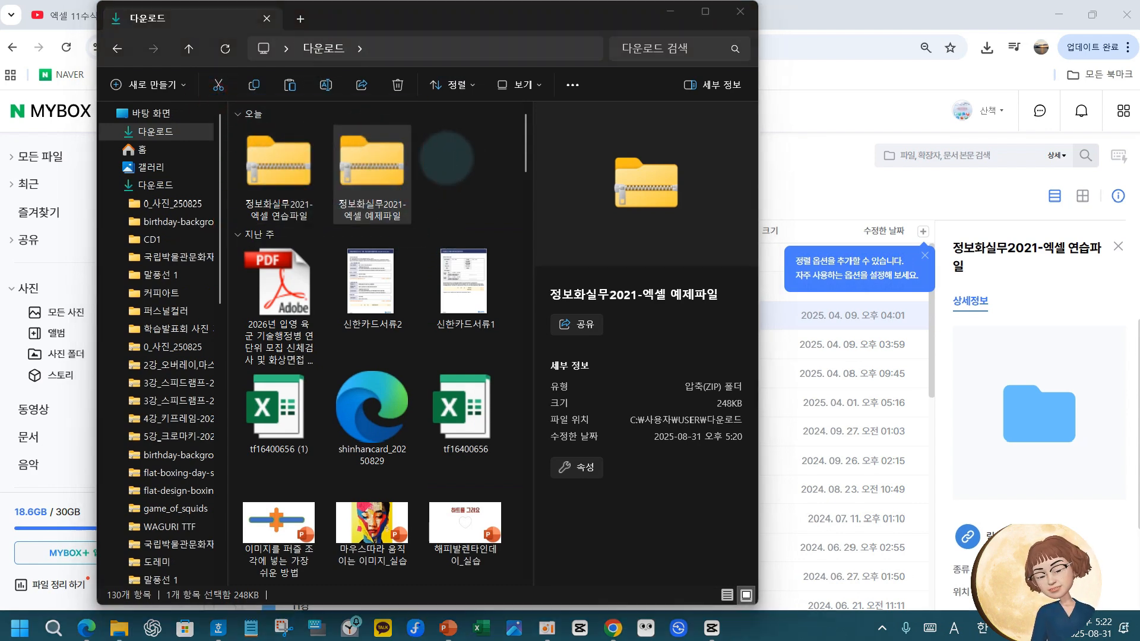
left_click(393, 201)
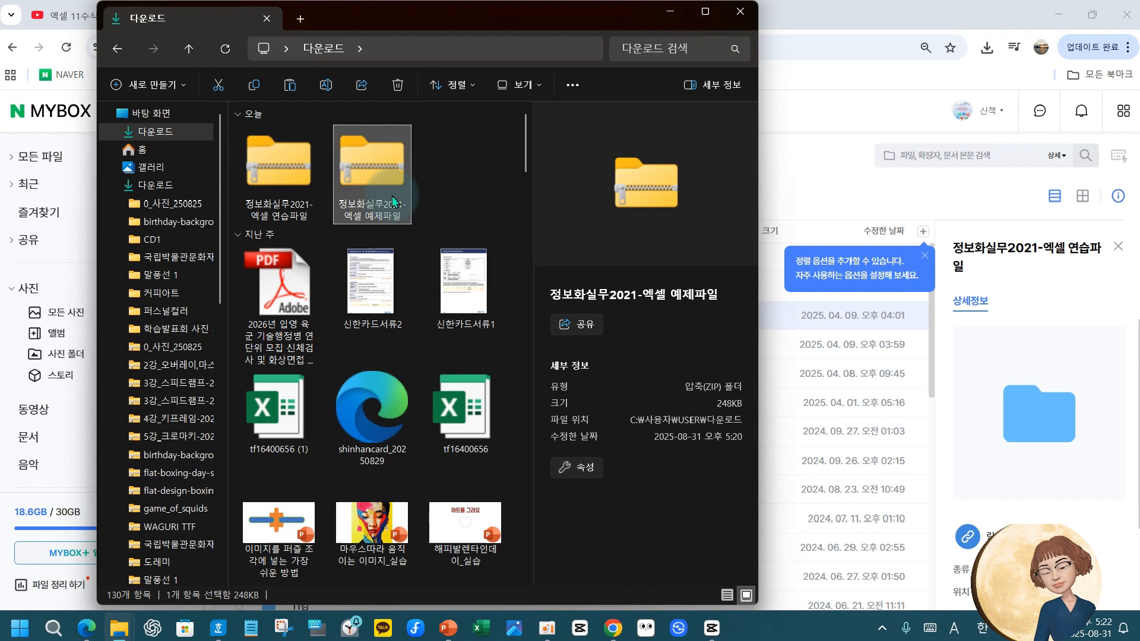
- Extract the 정보화실무2021-엑셀 예제파일 zip archive into a folder of the same name in the 다운로드 folder
double_click(371, 167)
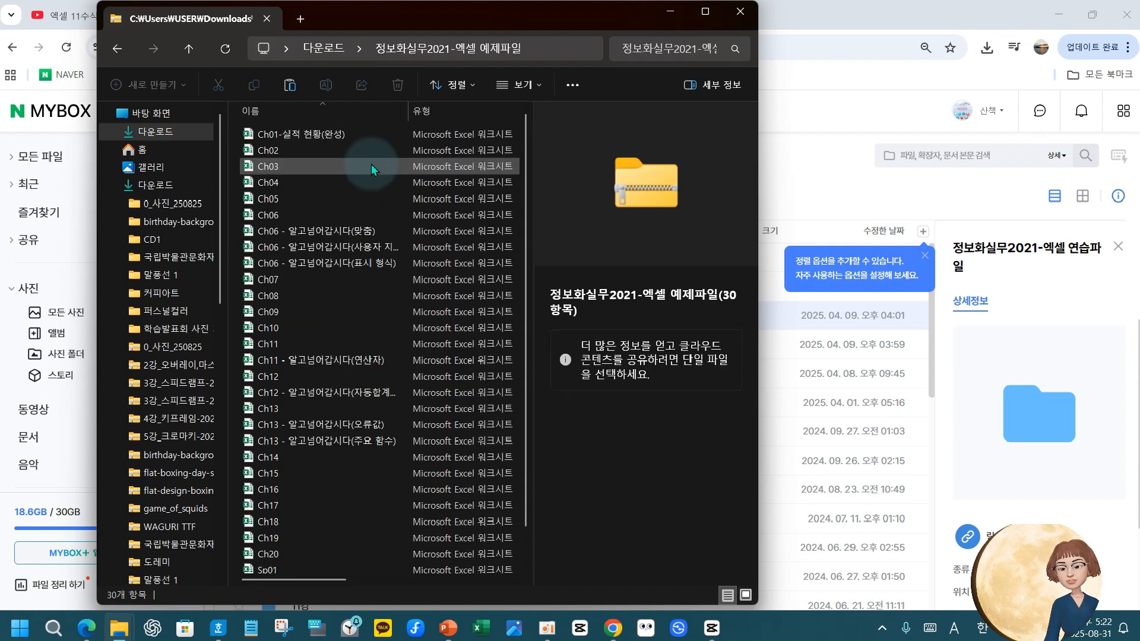
left_click(192, 54)
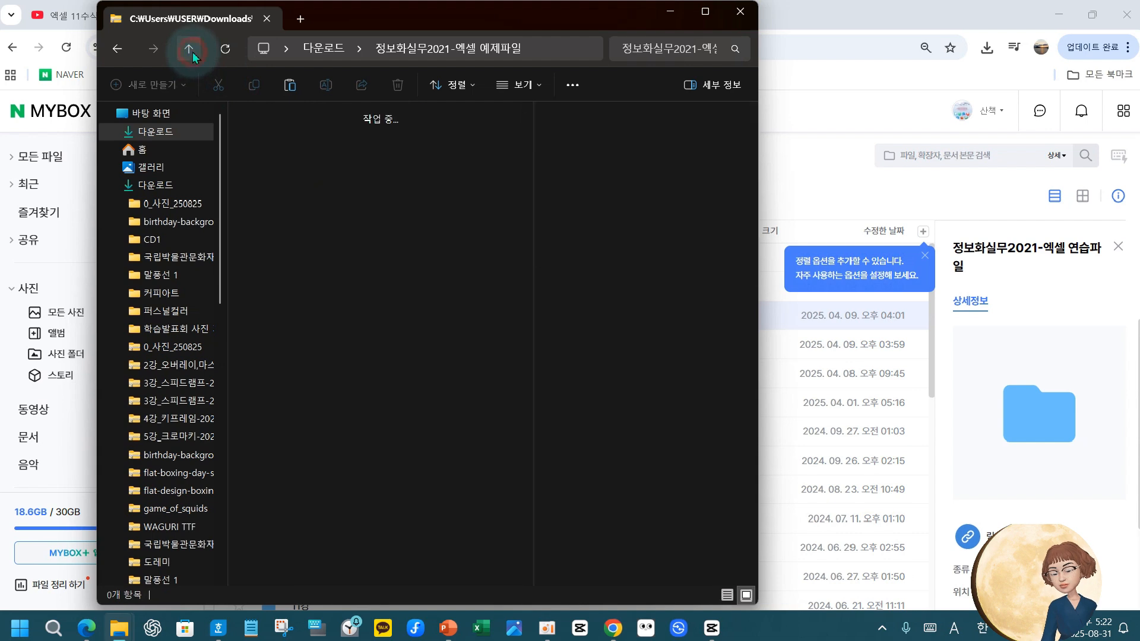
left_click(356, 166)
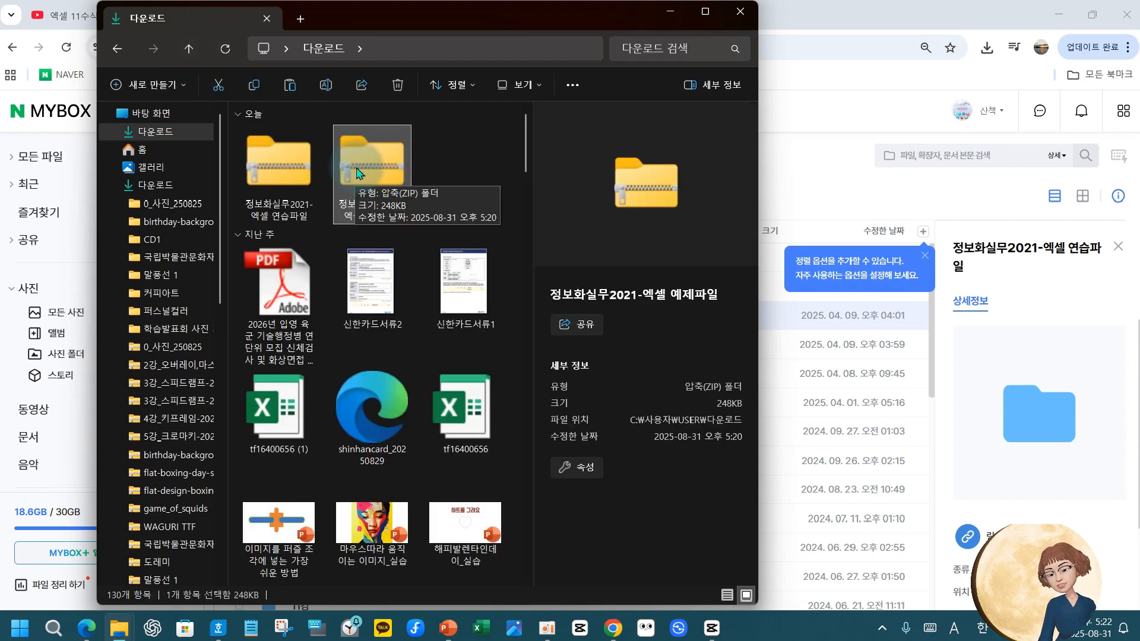
right_click(359, 166)
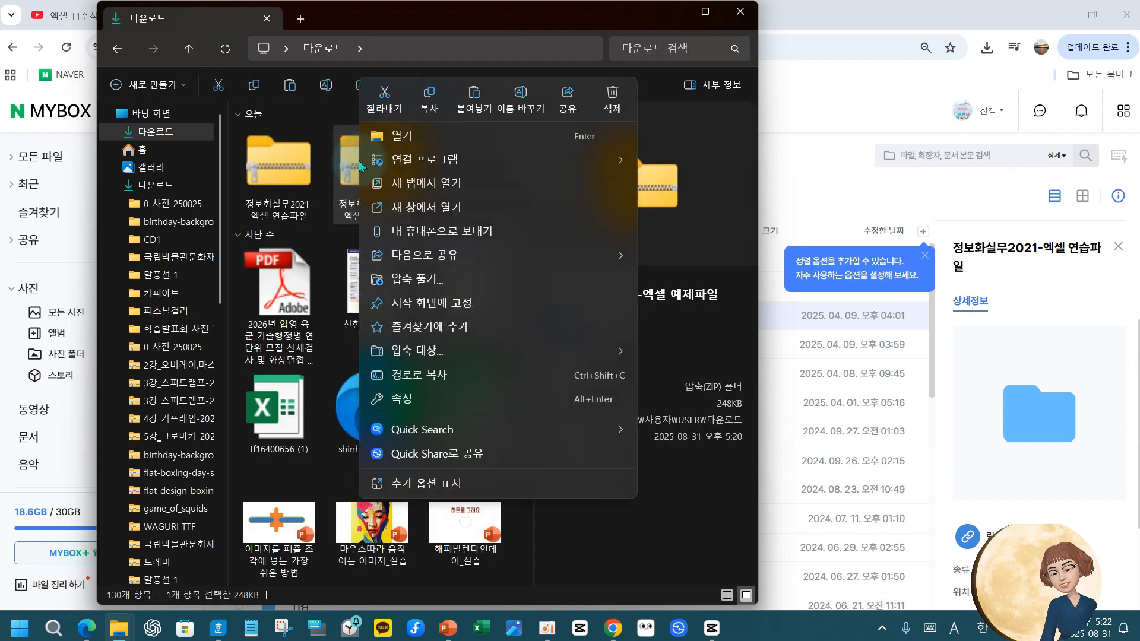
left_click(417, 279)
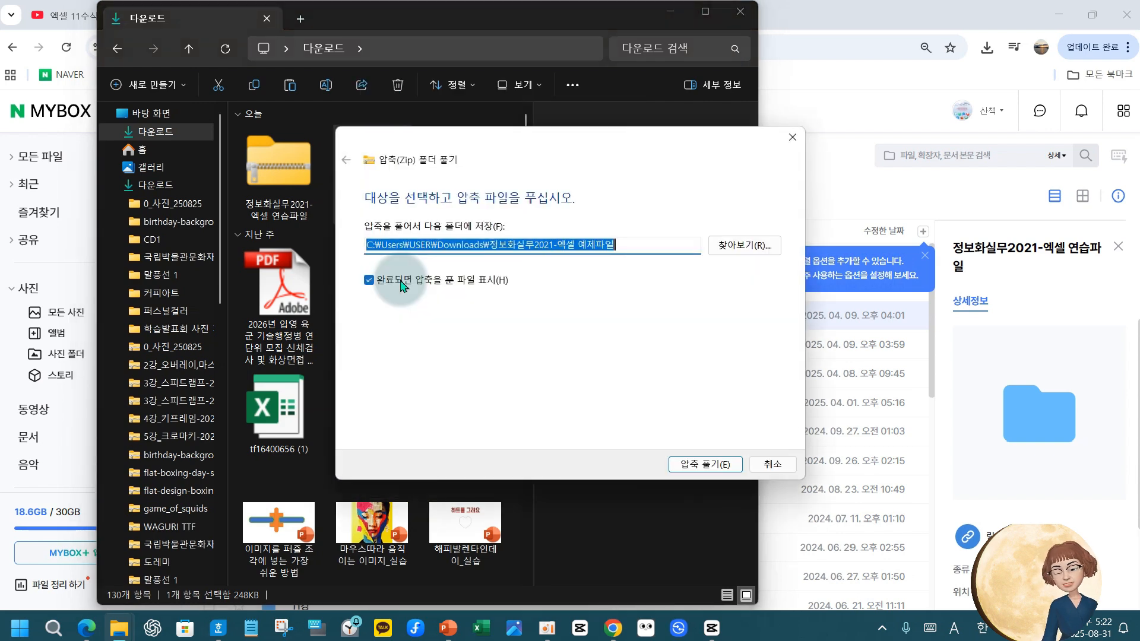
left_click(704, 465)
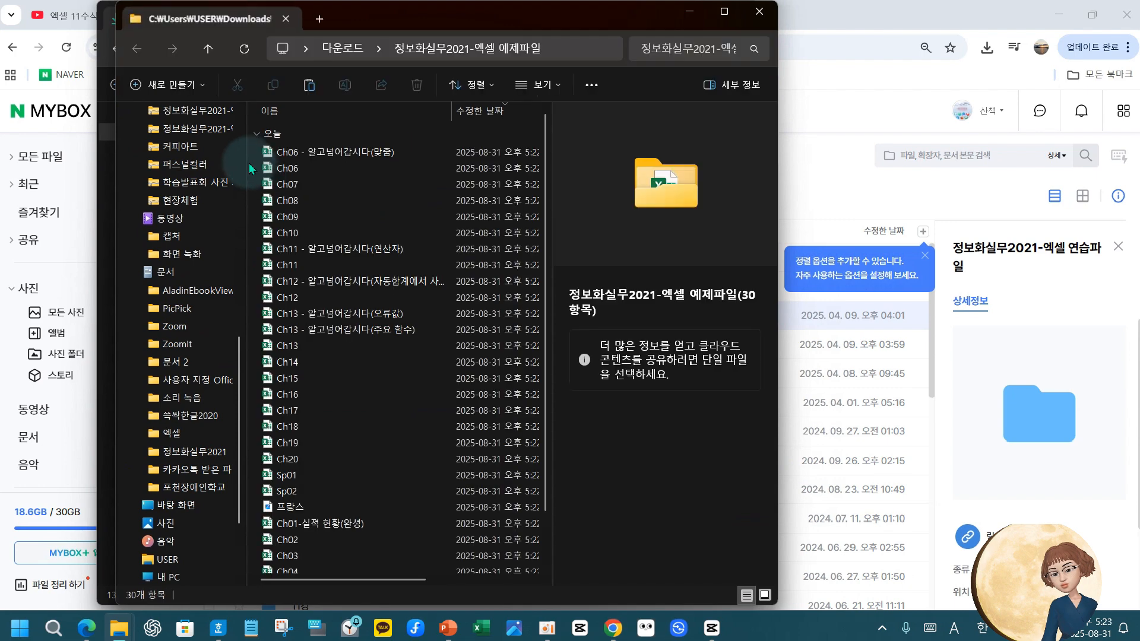
- Return to the 다운로드 folder and extract the 정보화실무2021-엑셀 연습파일 zip archive into a folder of the same name
left_click(209, 49)
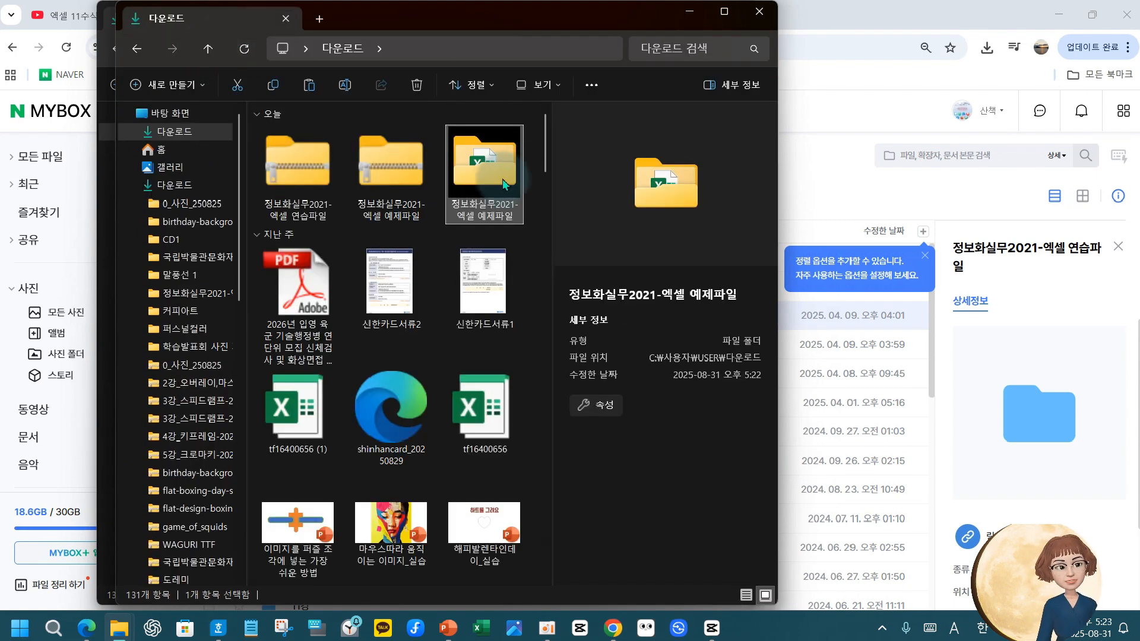
left_click(291, 172)
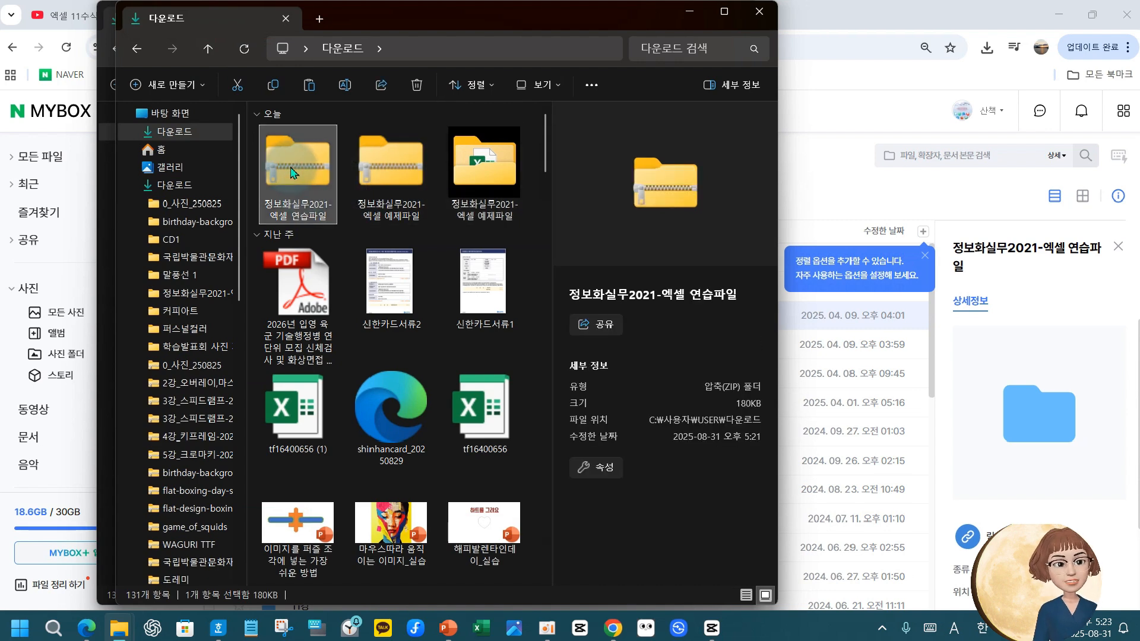
right_click(291, 171)
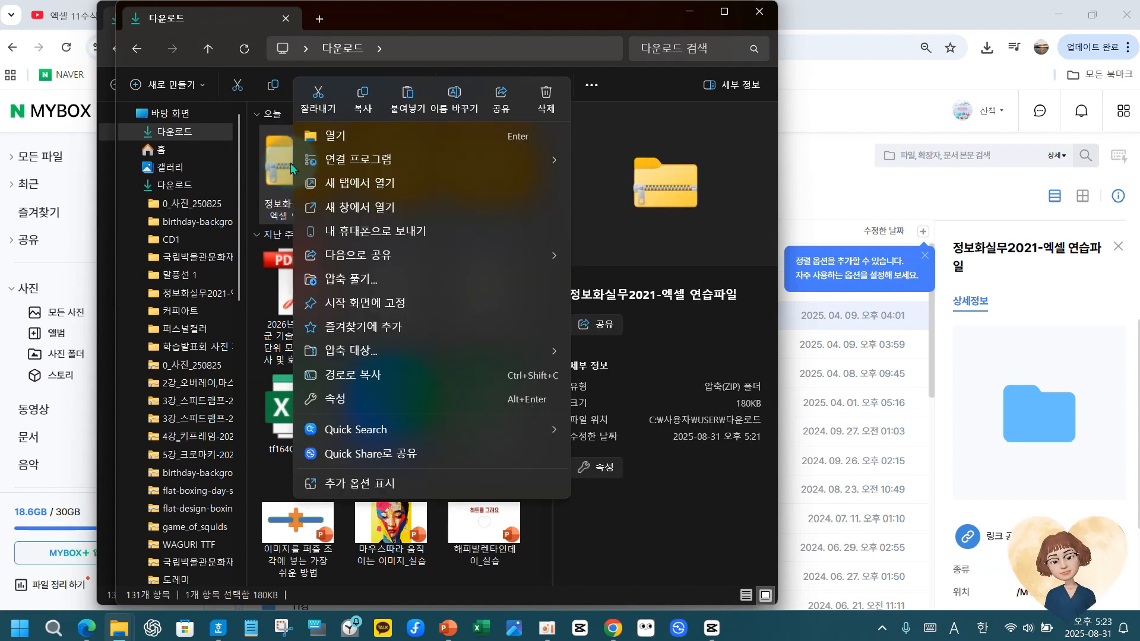
left_click(351, 279)
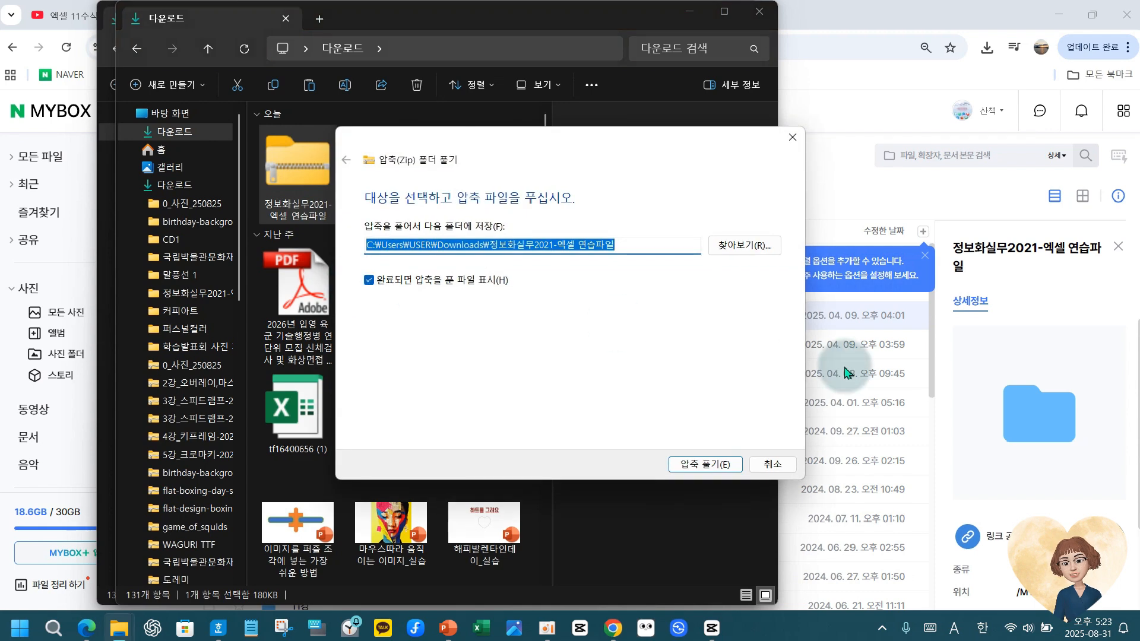
left_click(706, 463)
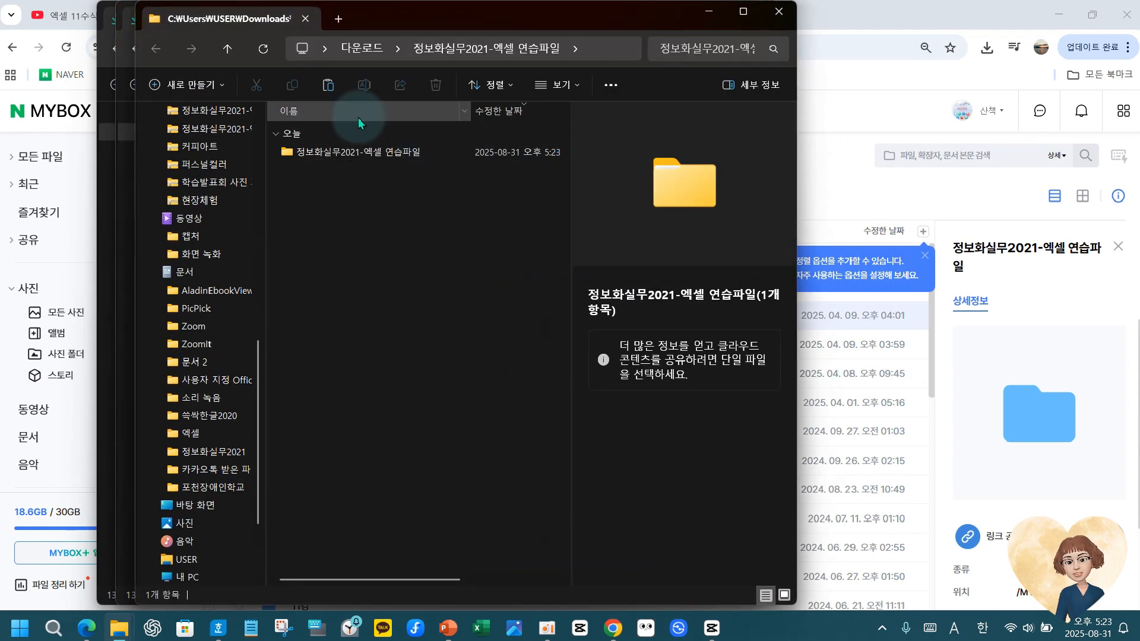
- Go back up to the 다운로드 folder and open the Ch11 workbook from the extracted 정보화실무2021-엑셀 예제파일 folder
left_click(226, 49)
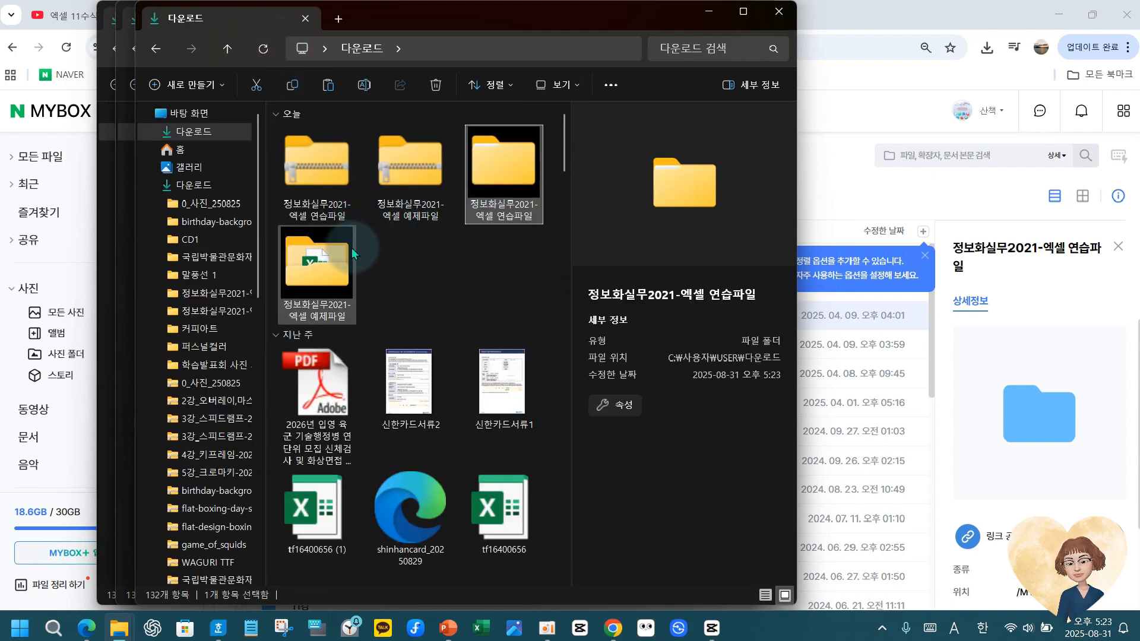
left_click(328, 283)
left_click(492, 197)
left_click(307, 267)
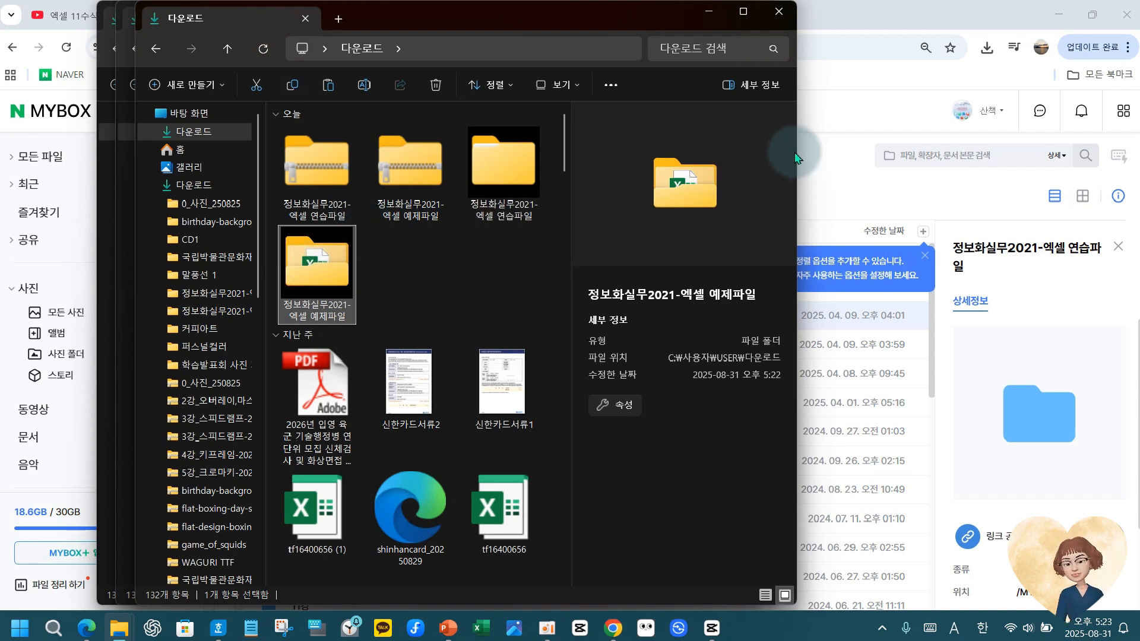
double_click(308, 258)
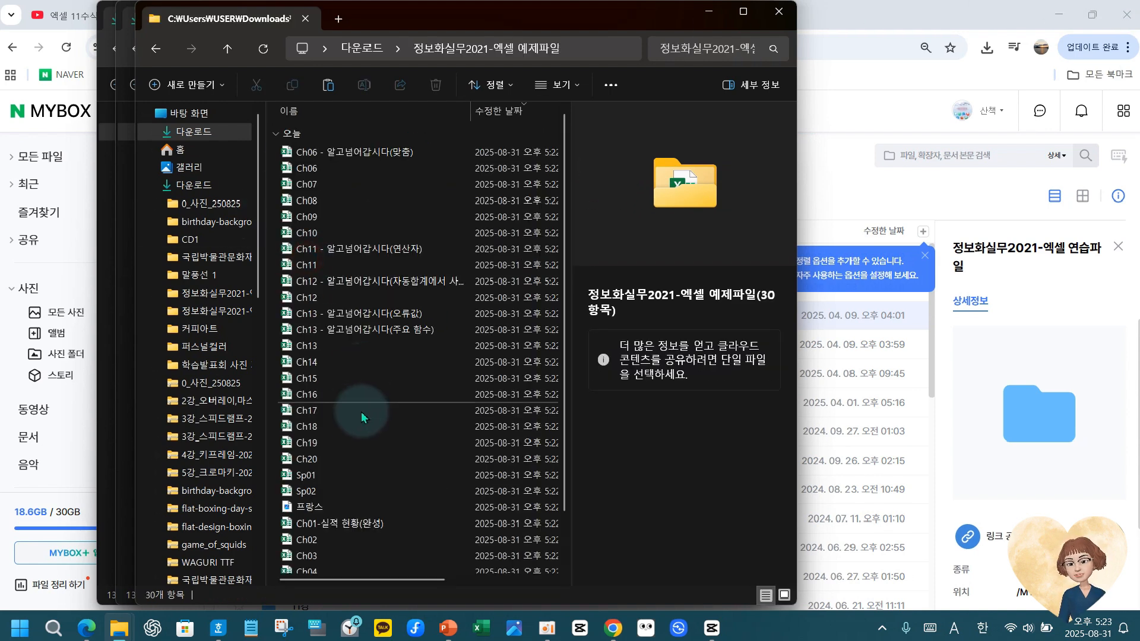
left_click(314, 229)
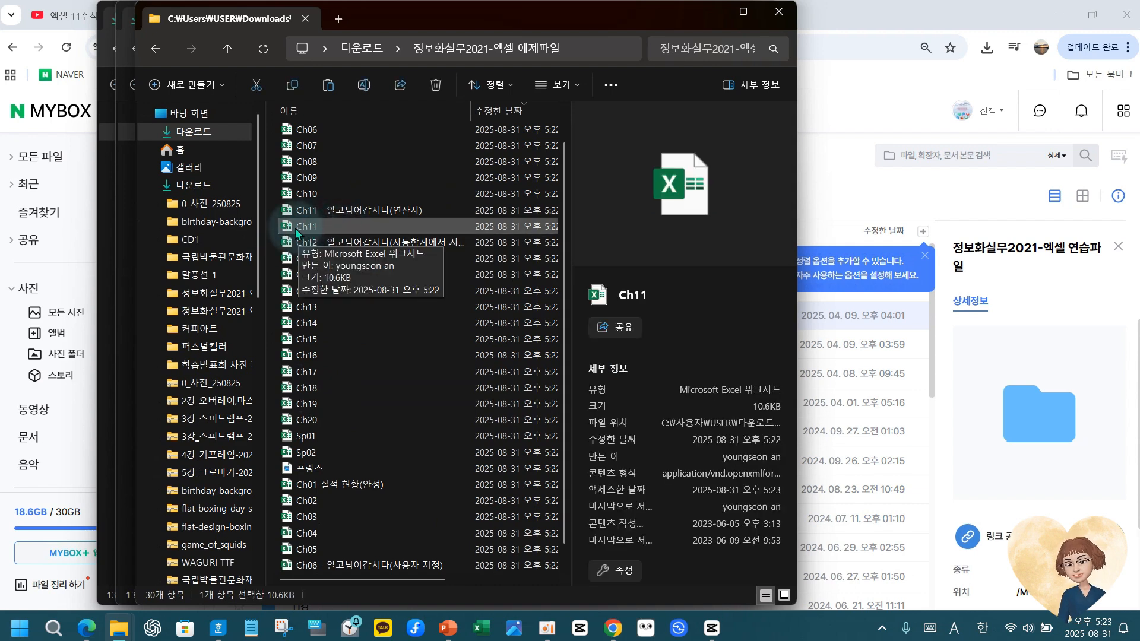
double_click(295, 227)
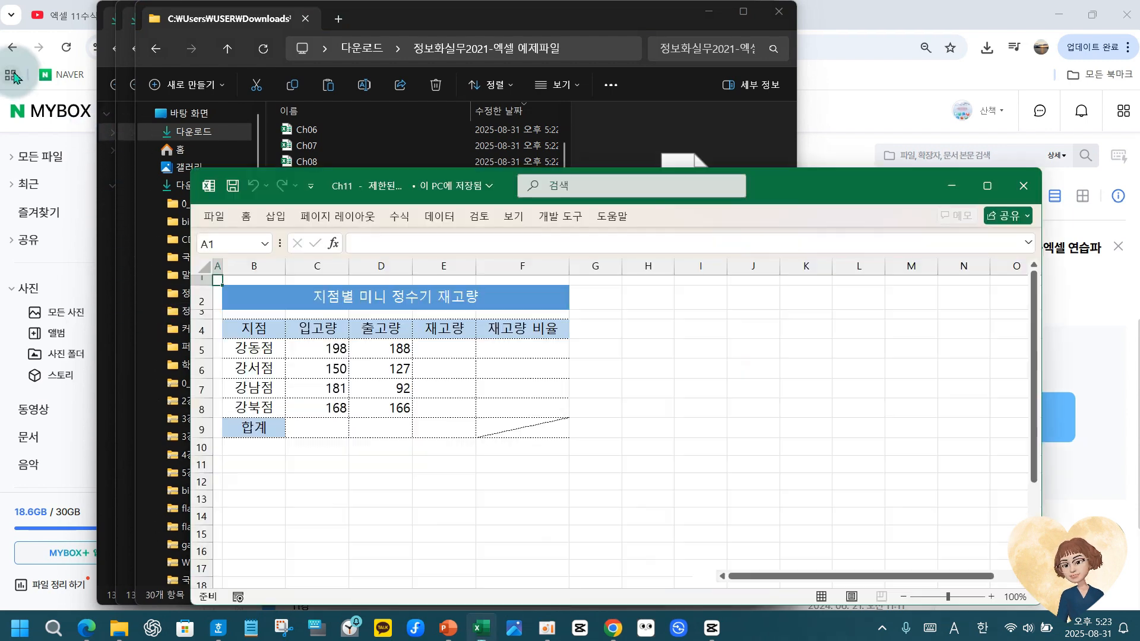
- Maximize the Ch11 workbook window and enable editing for the protected file
left_click(987, 186)
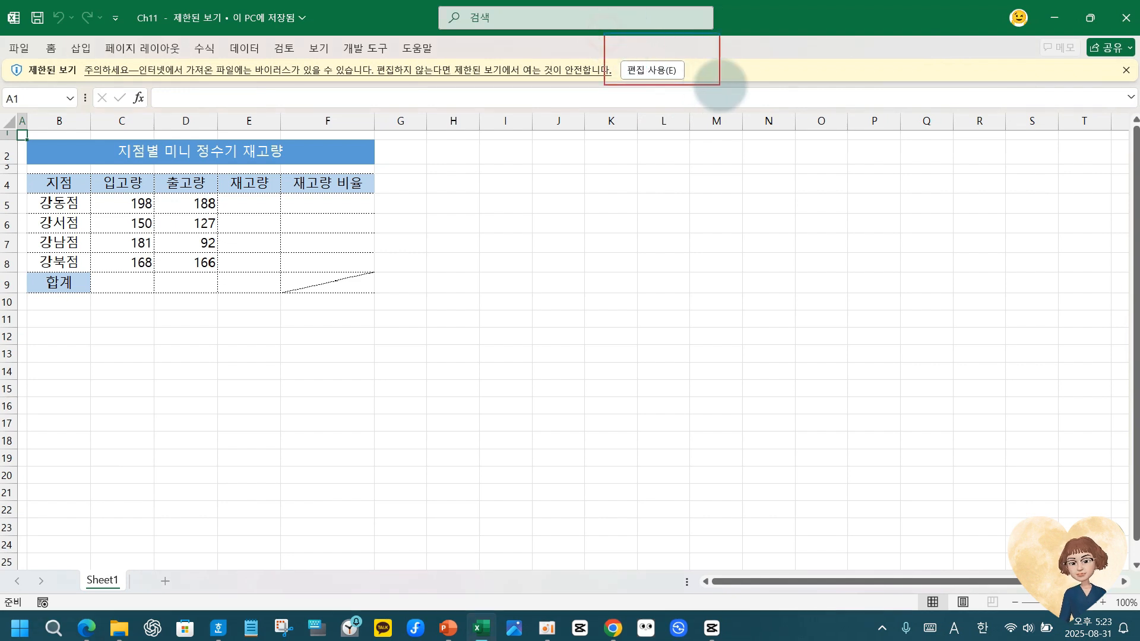
left_click_drag(143, 57, 603, 83)
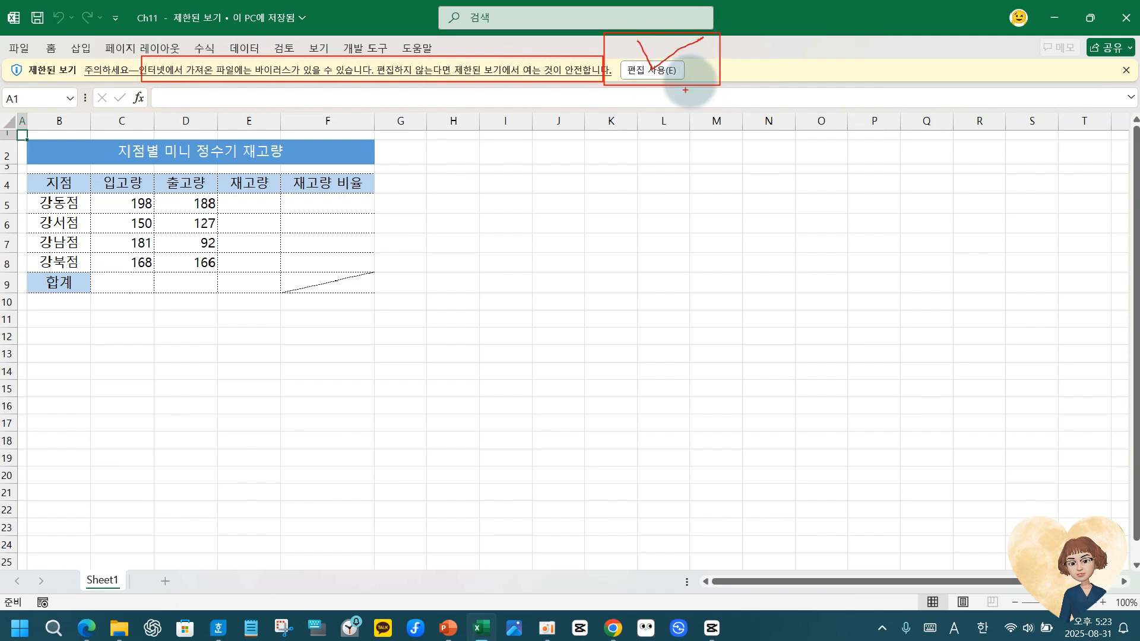
left_click(656, 70)
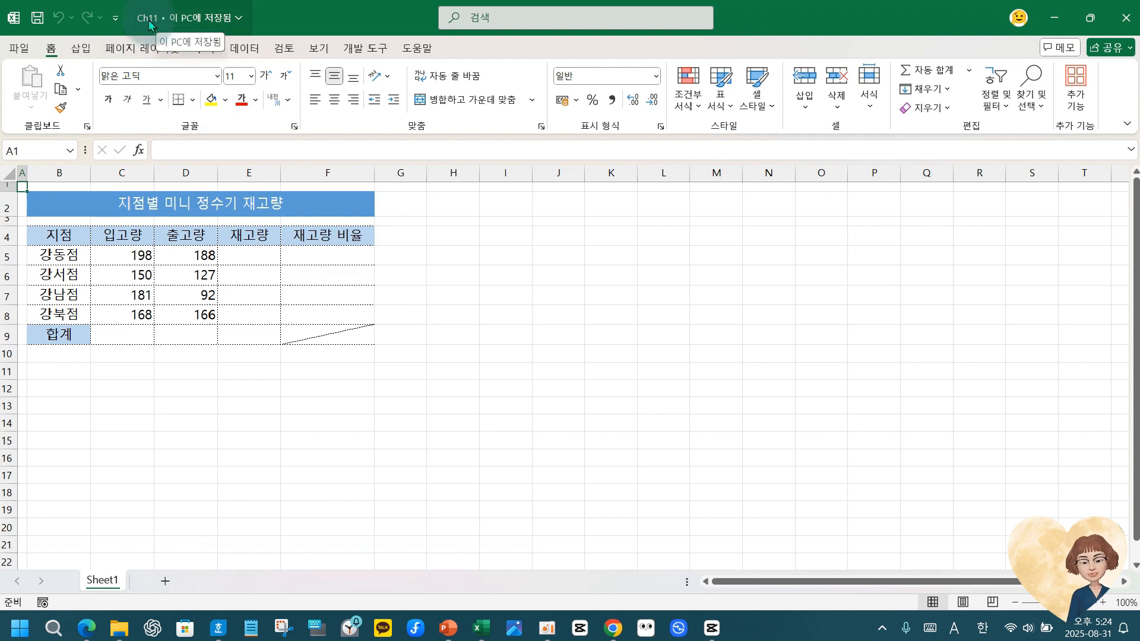
- Start saving Ch11 as a new file and choose the 정보화실무2021 연습 folder on the D: drive as its location
left_click(19, 50)
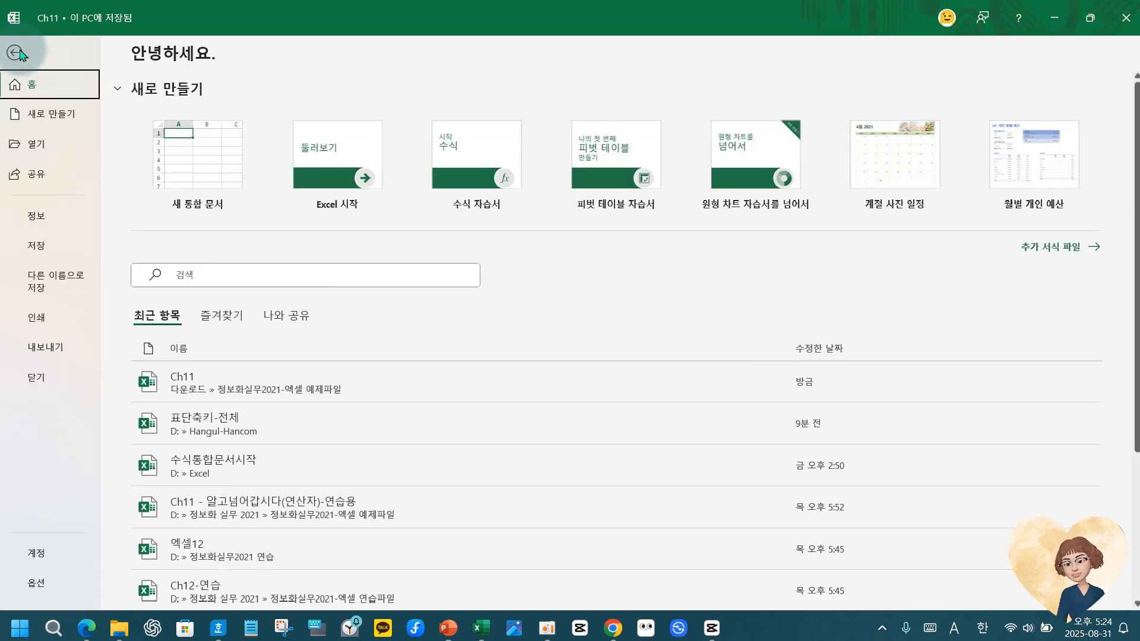
left_click(47, 279)
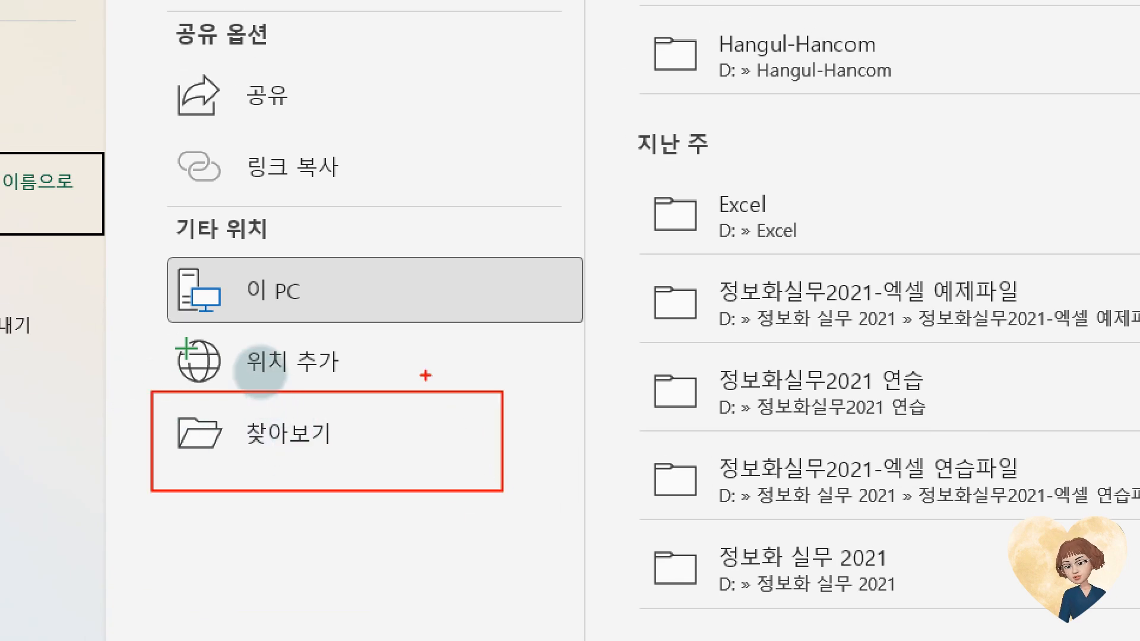
left_click(333, 442)
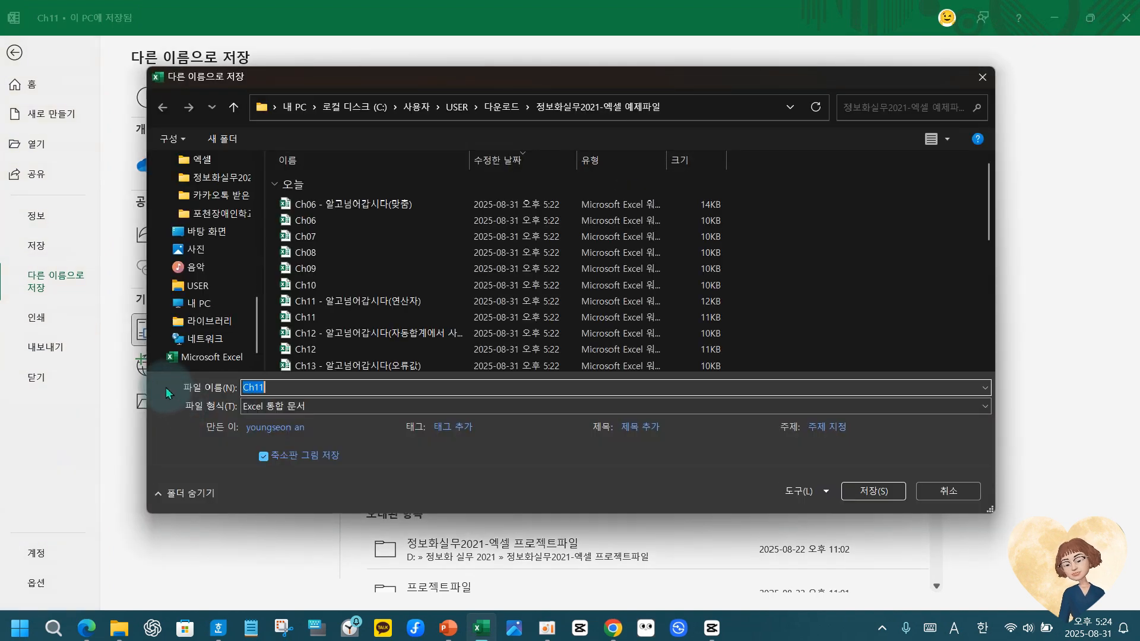
left_click(228, 303)
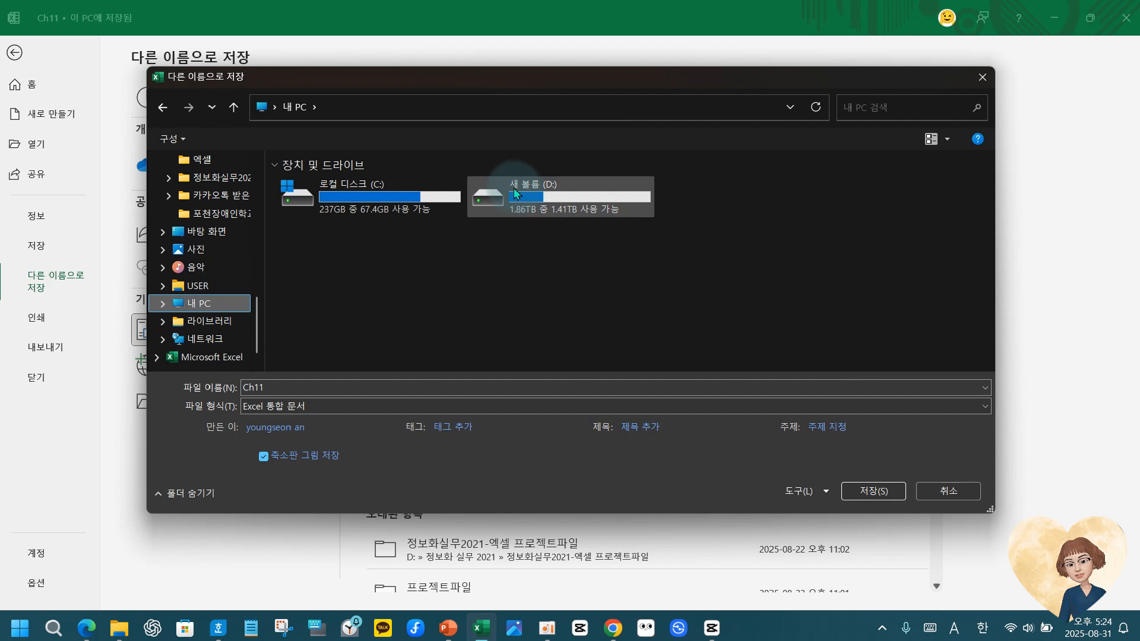
left_click(518, 194)
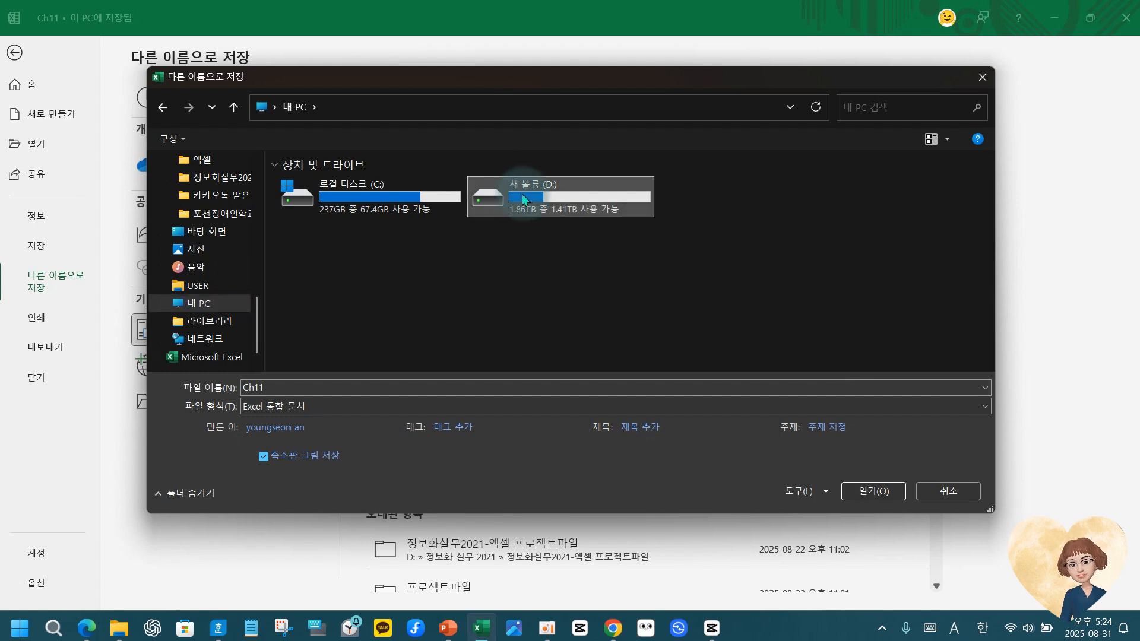
double_click(517, 195)
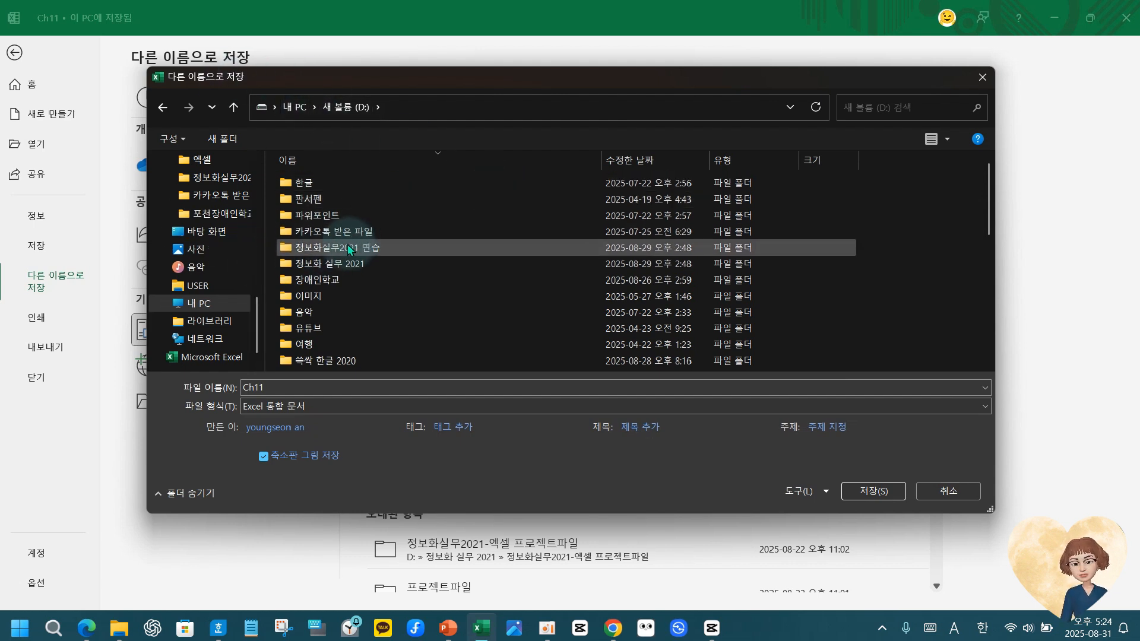
double_click(323, 244)
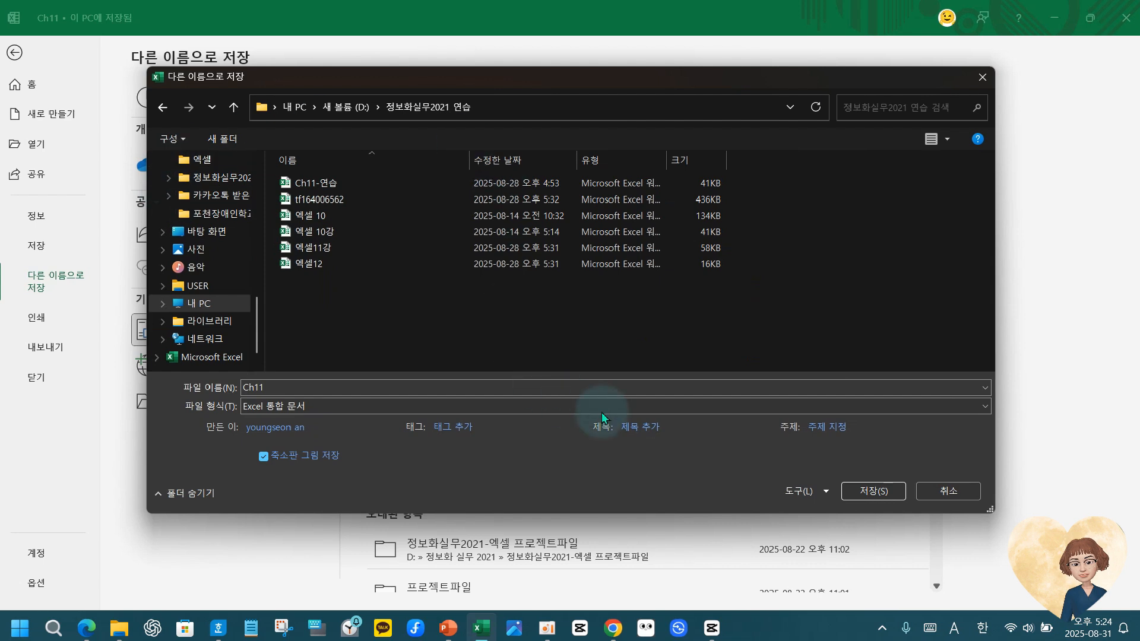
- Replace the file name with 엑셀11-20 정보화실무2021
double_click(276, 390)
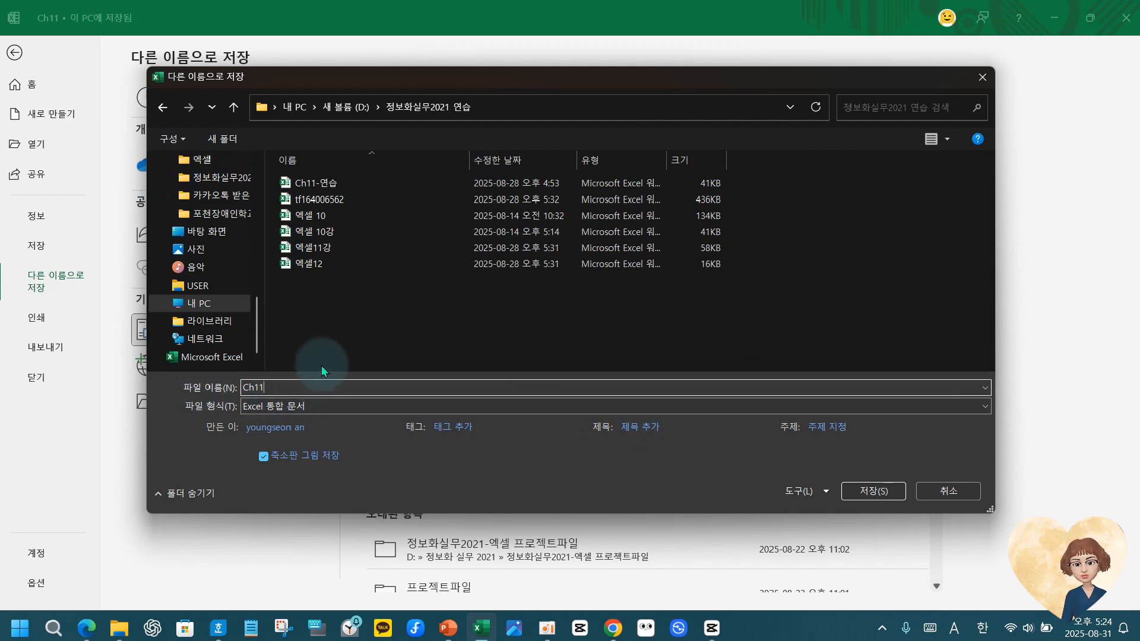
key("BackSpace")
key("BackSpace")
key("BackSpace")
key("BackSpace")
type("d")
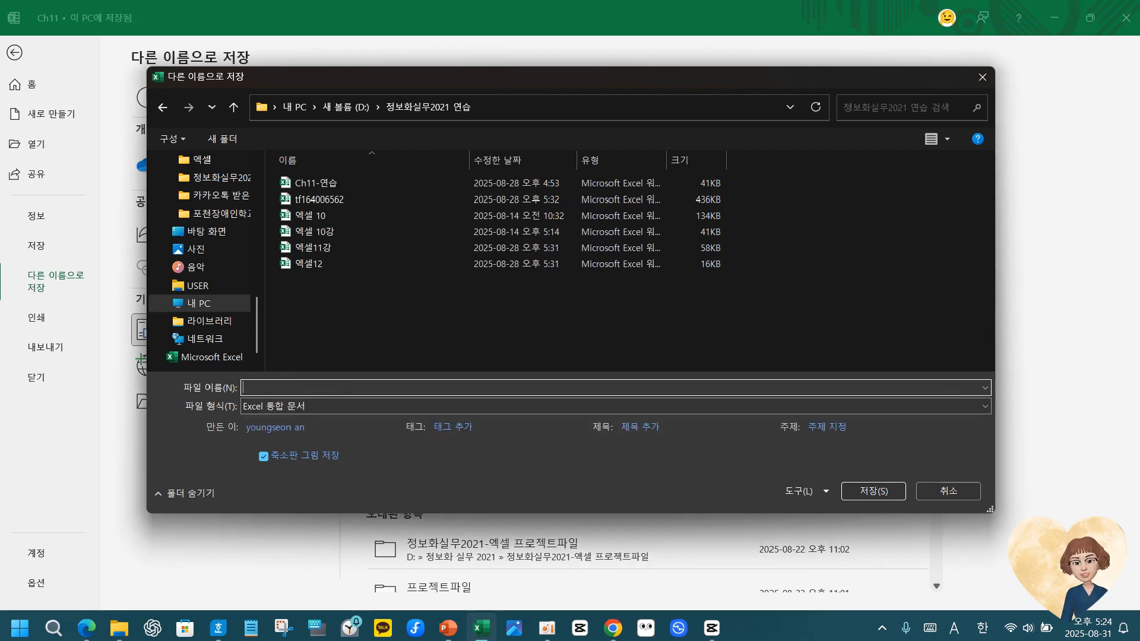
type("엑셀1")
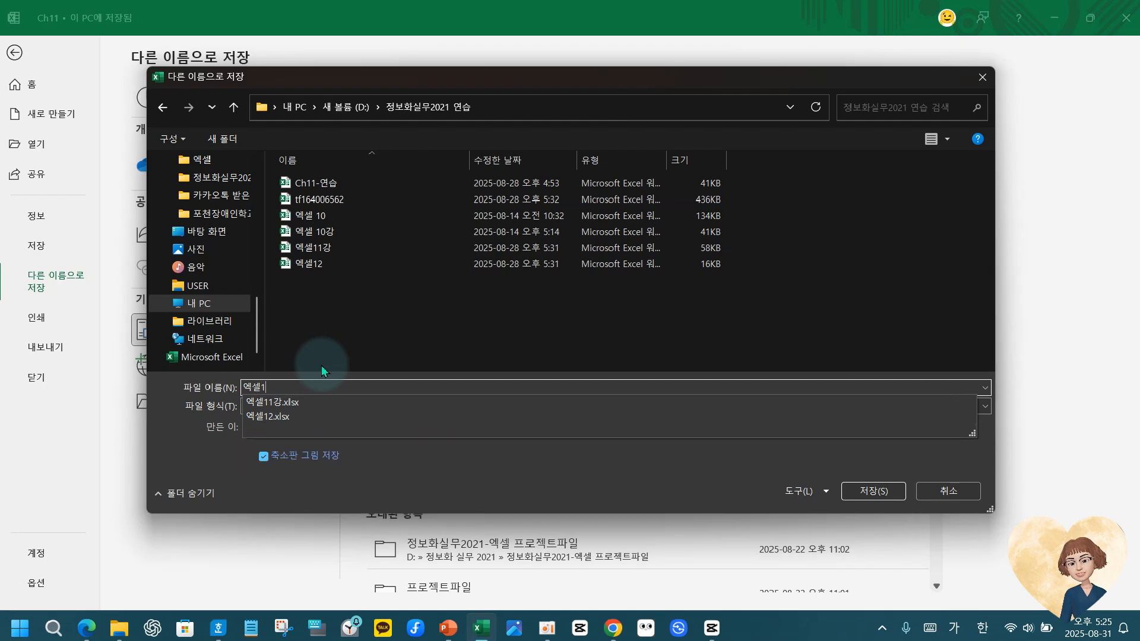
type("1-20 정보화실무2021")
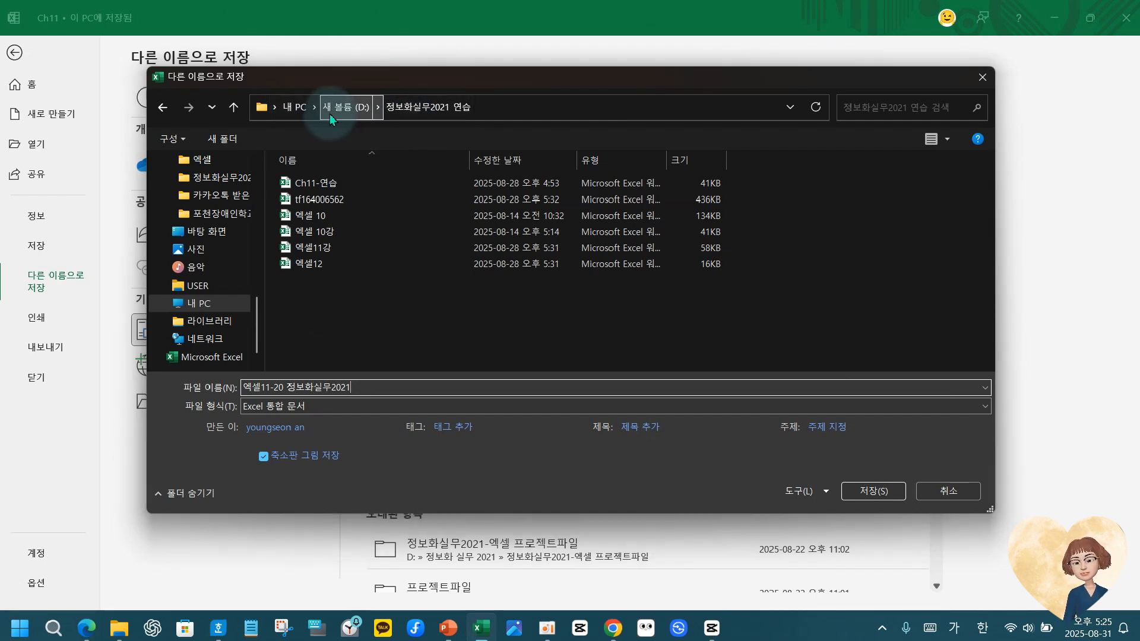
key("ctrl+2")
left_click_drag(225, 84, 491, 127)
left_click_drag(454, 70, 518, 67)
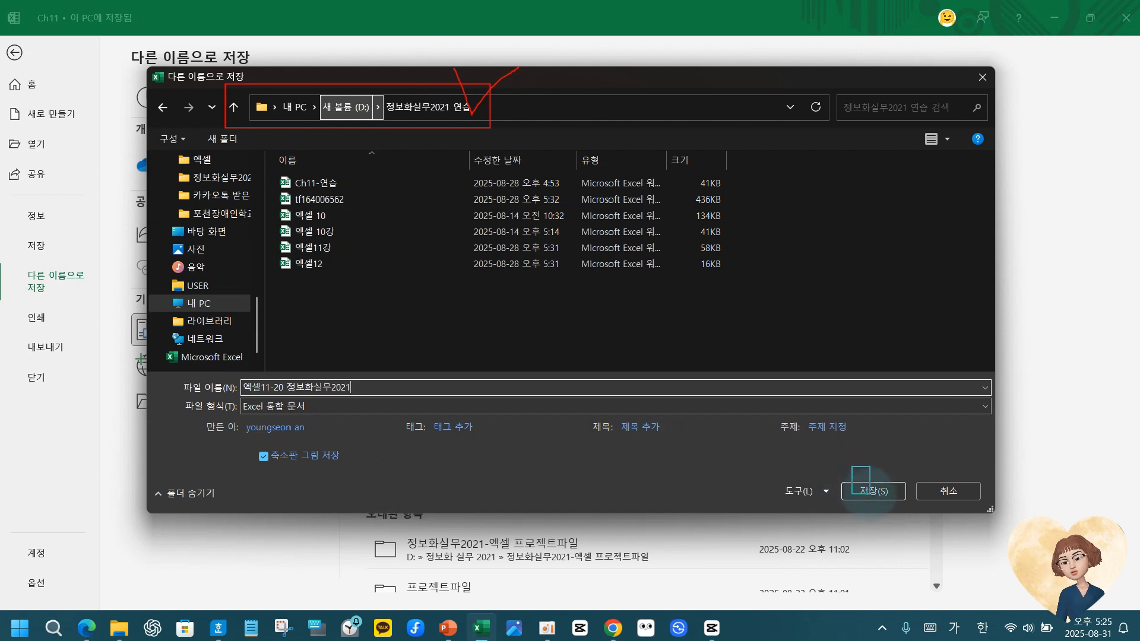
left_click_drag(851, 466, 895, 519)
mouse_move(859, 446)
left_mouse_down()
mouse_move(871, 466)
mouse_move(902, 437)
left_mouse_up()
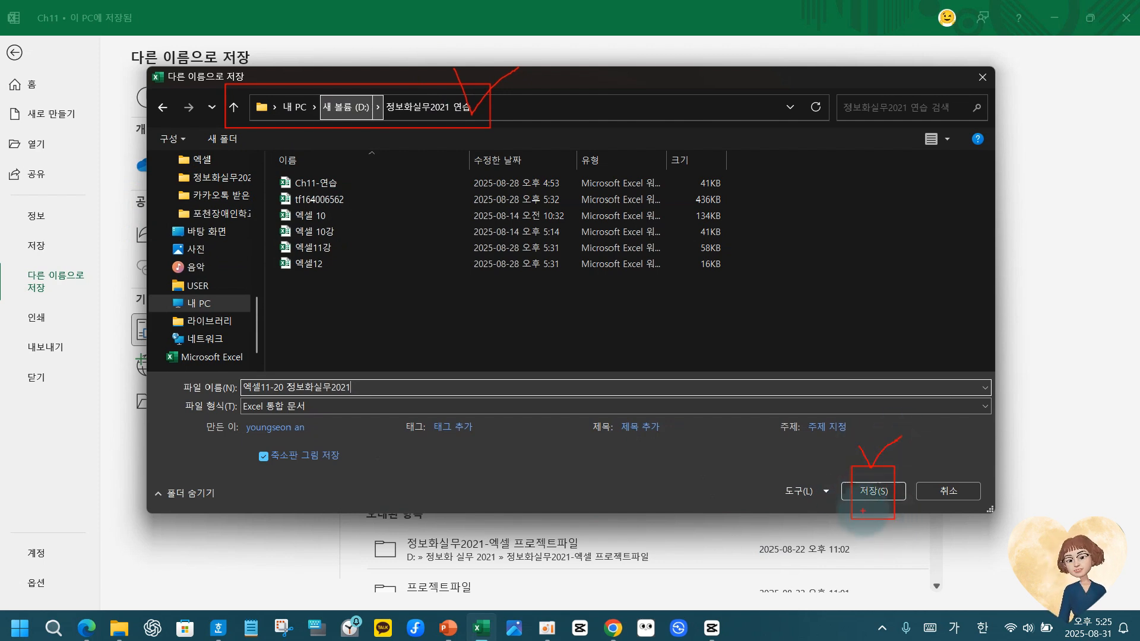
key("Escape")
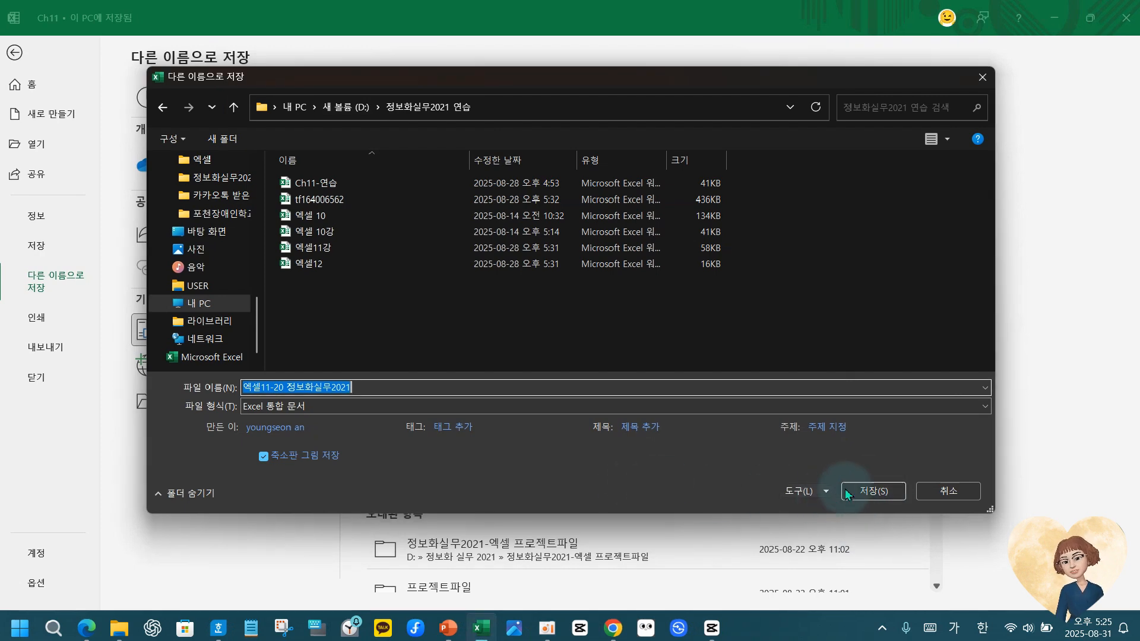
- Save the renamed workbook copy in the chosen 정보화실무2021 연습 folder
left_click(870, 486)
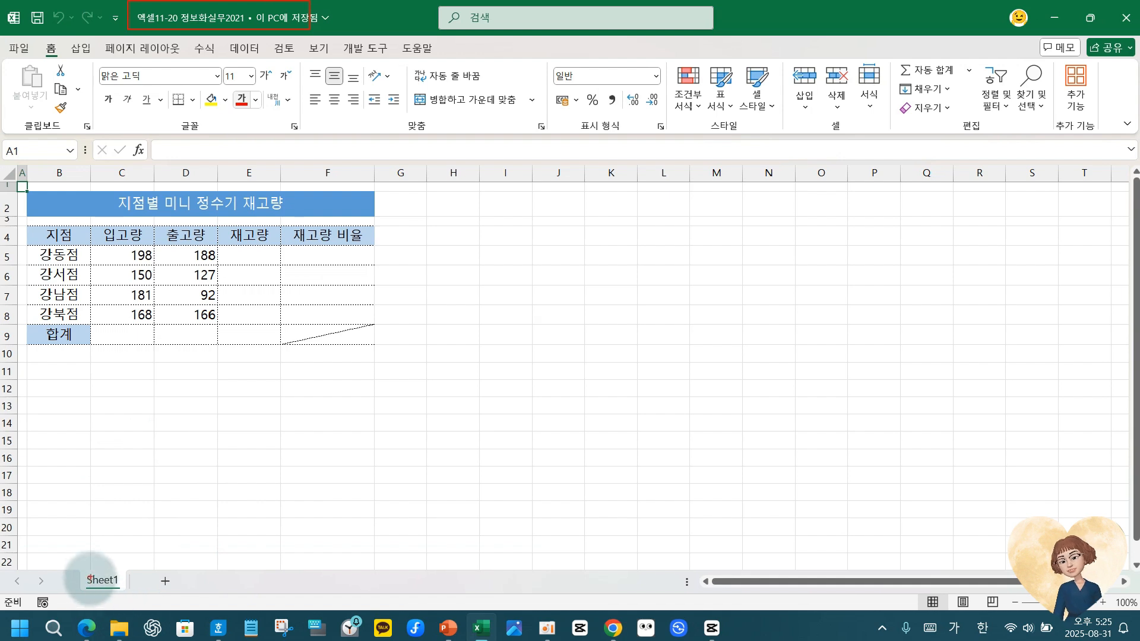
left_click_drag(92, 568, 99, 593)
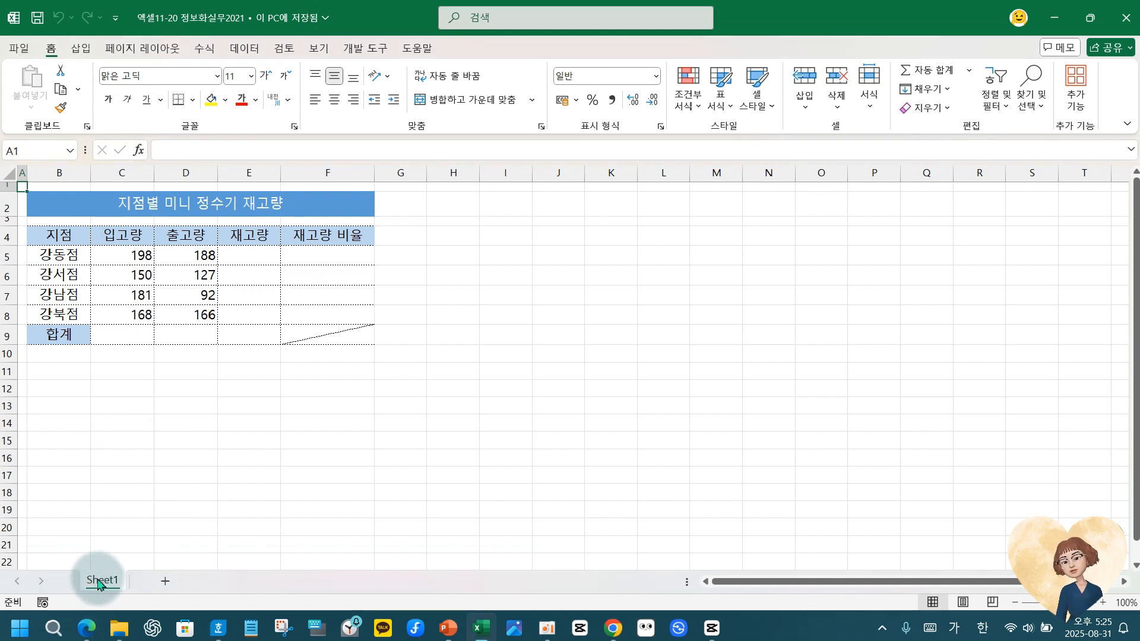
- Rename the Sheet1 worksheet as 11
right_click(100, 585)
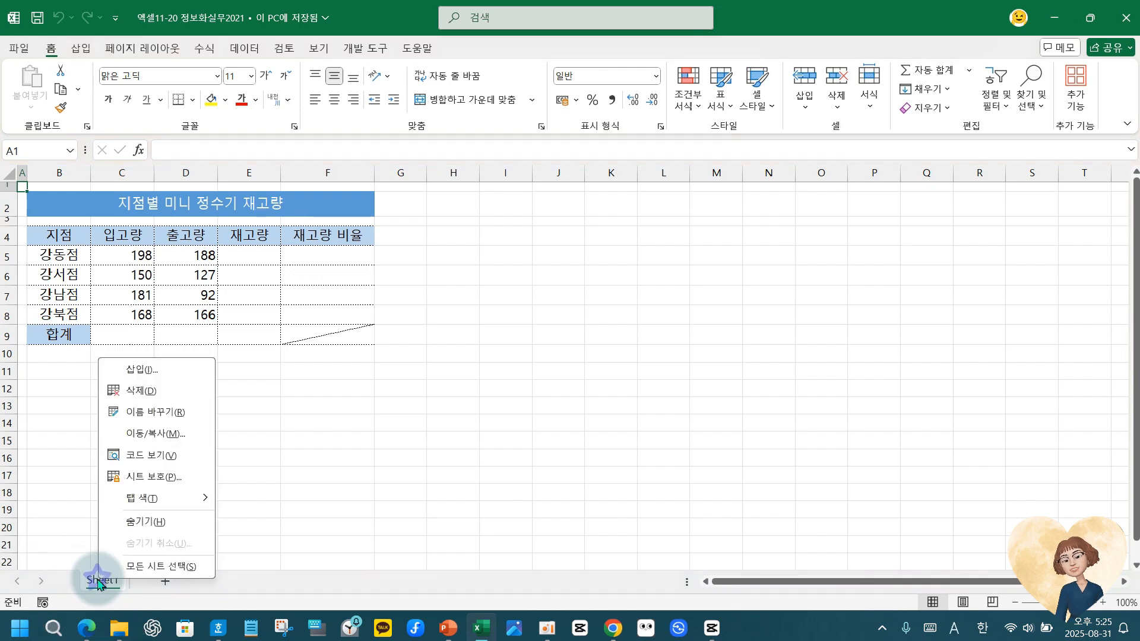
left_click(148, 412)
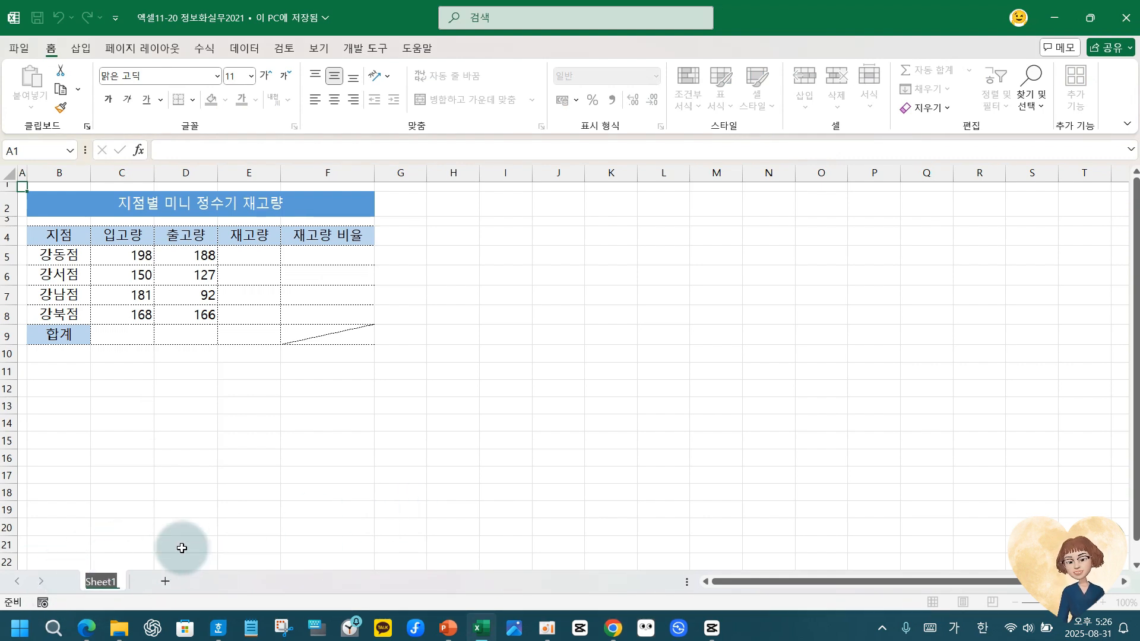
type("11")
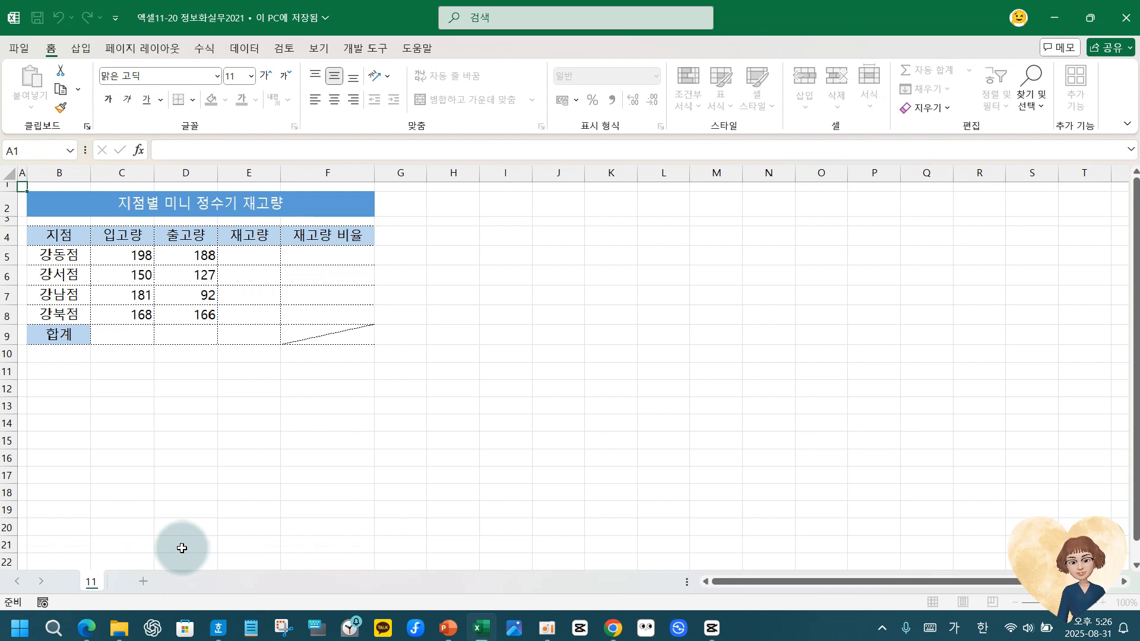
key("Return")
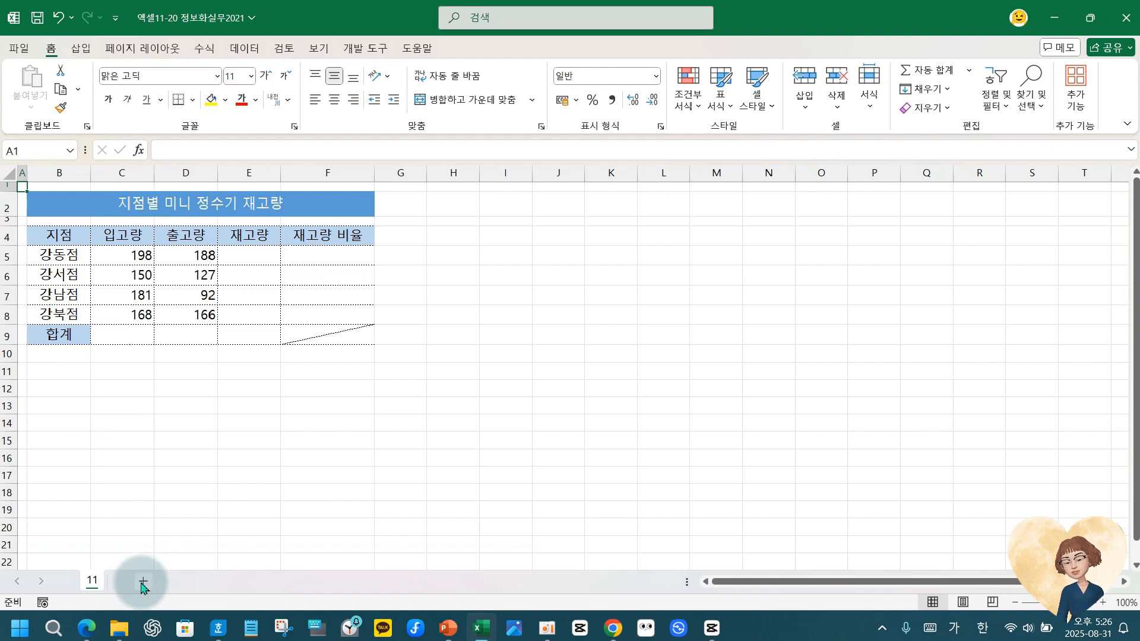
- Start opening another workbook and browse to the inner 정보화실무2021-엑셀 연습파일 folder in Downloads
mouse_move(119, 628)
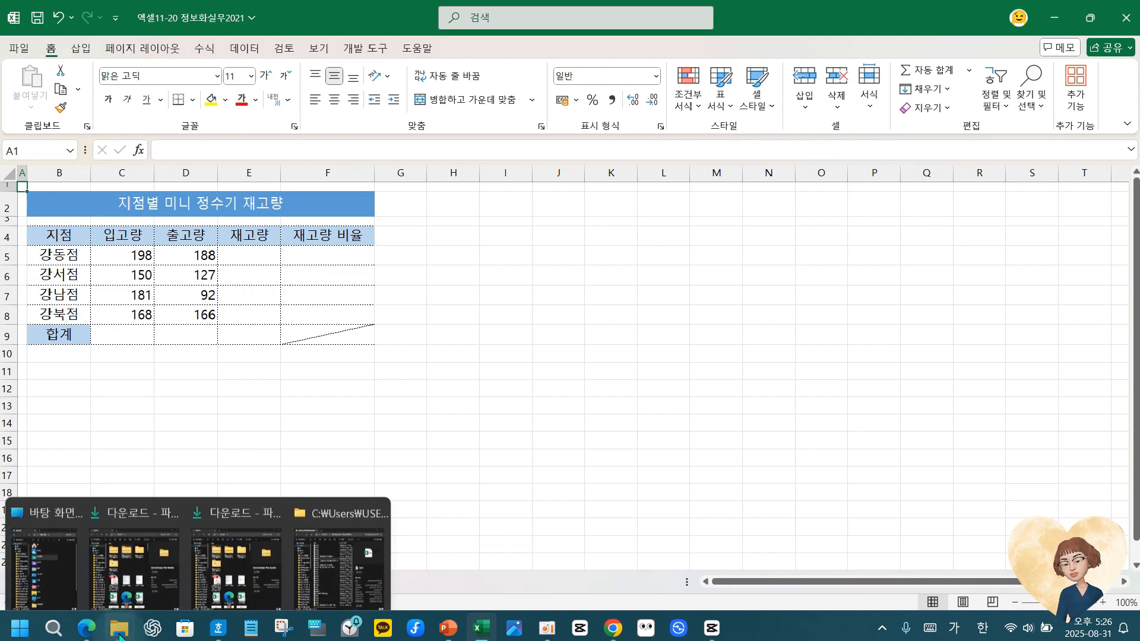
left_click(18, 47)
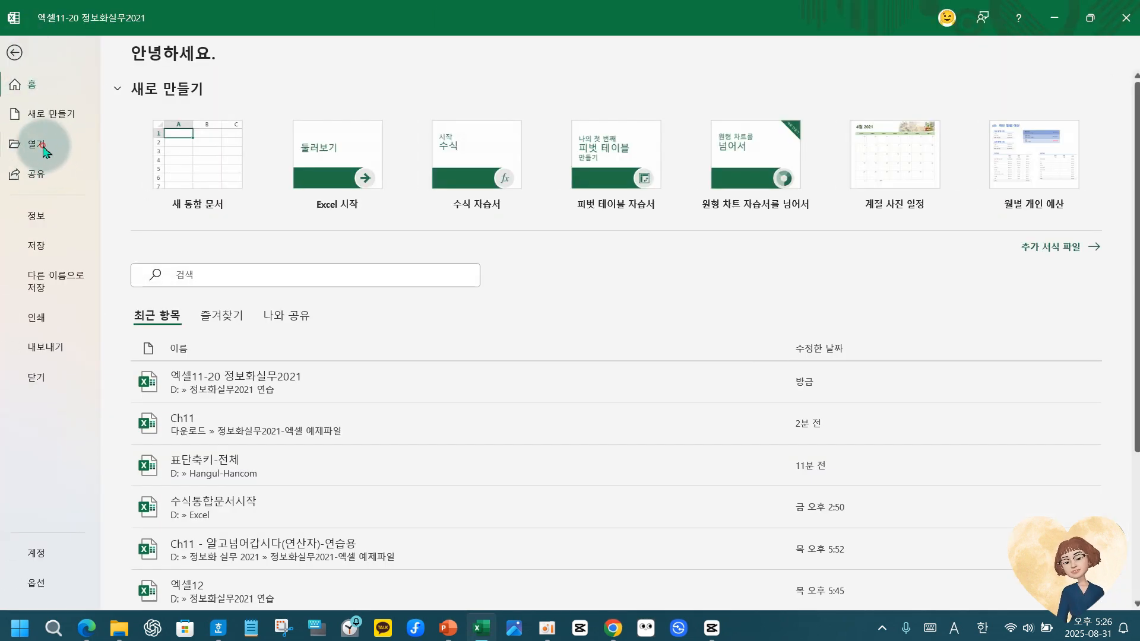
left_click(45, 151)
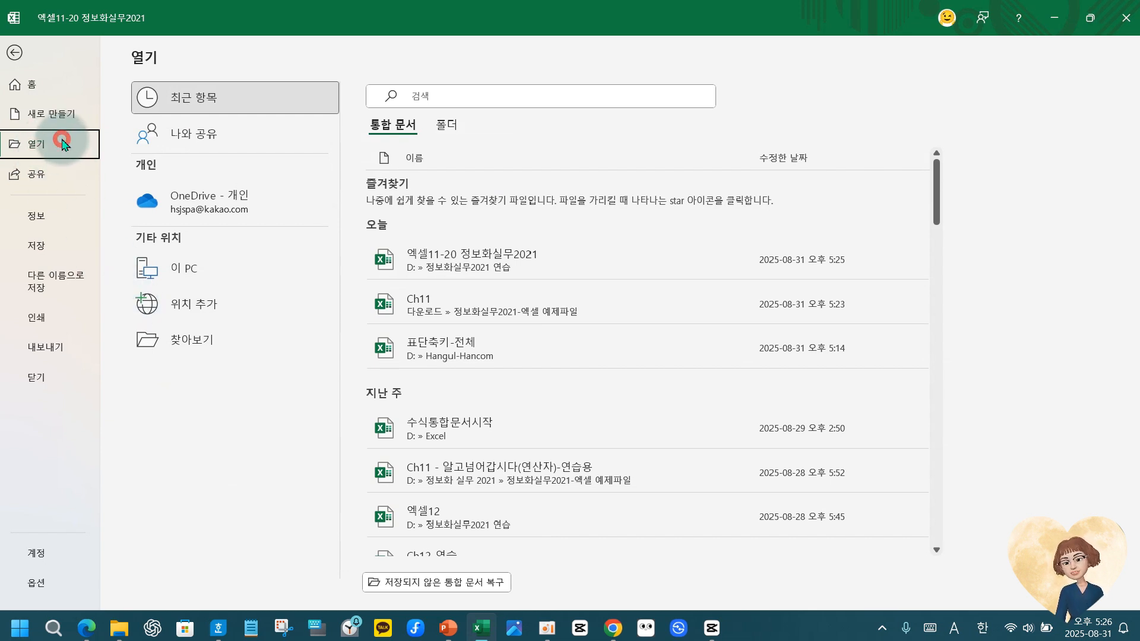
left_click(186, 341)
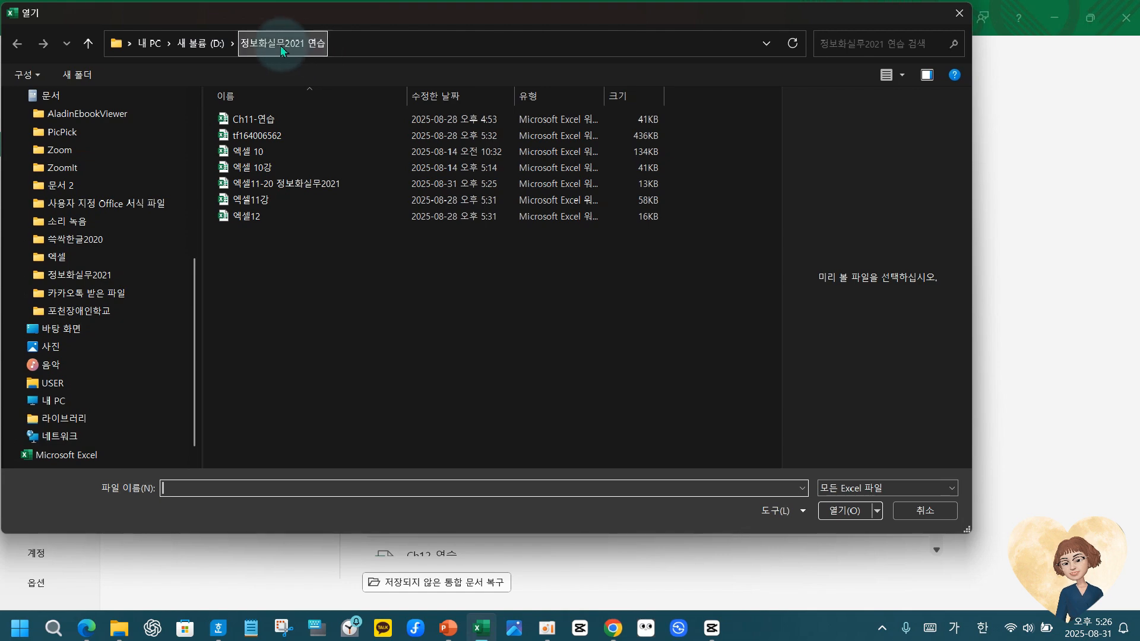
scroll(83, 196, "up", 6)
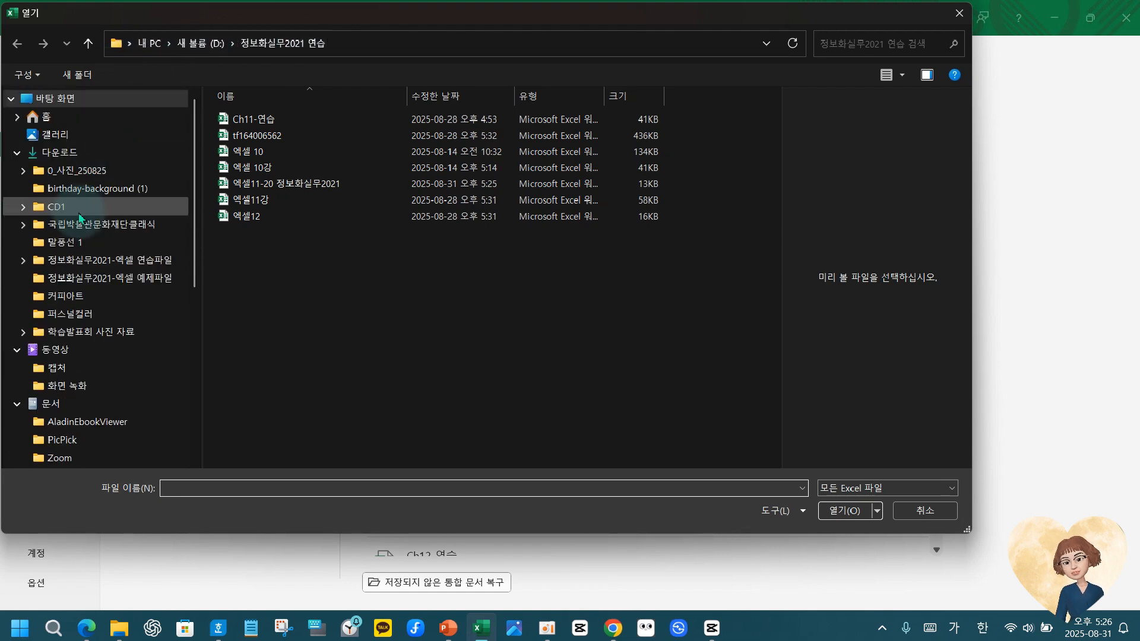
left_click(79, 154)
left_click(314, 162)
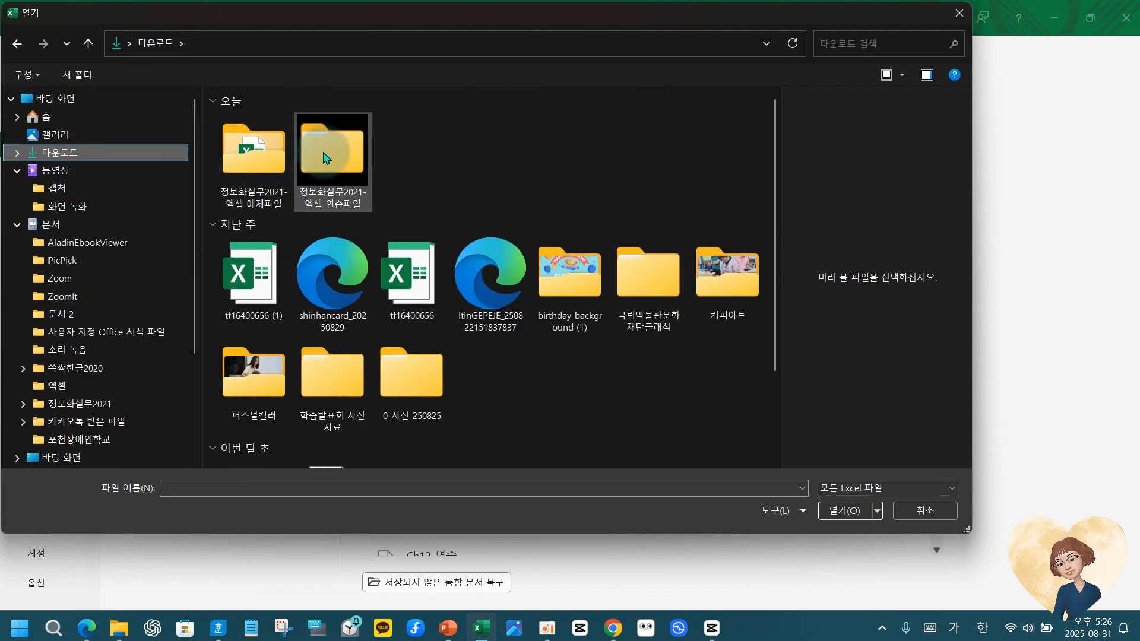
left_click(250, 157)
left_click(326, 156)
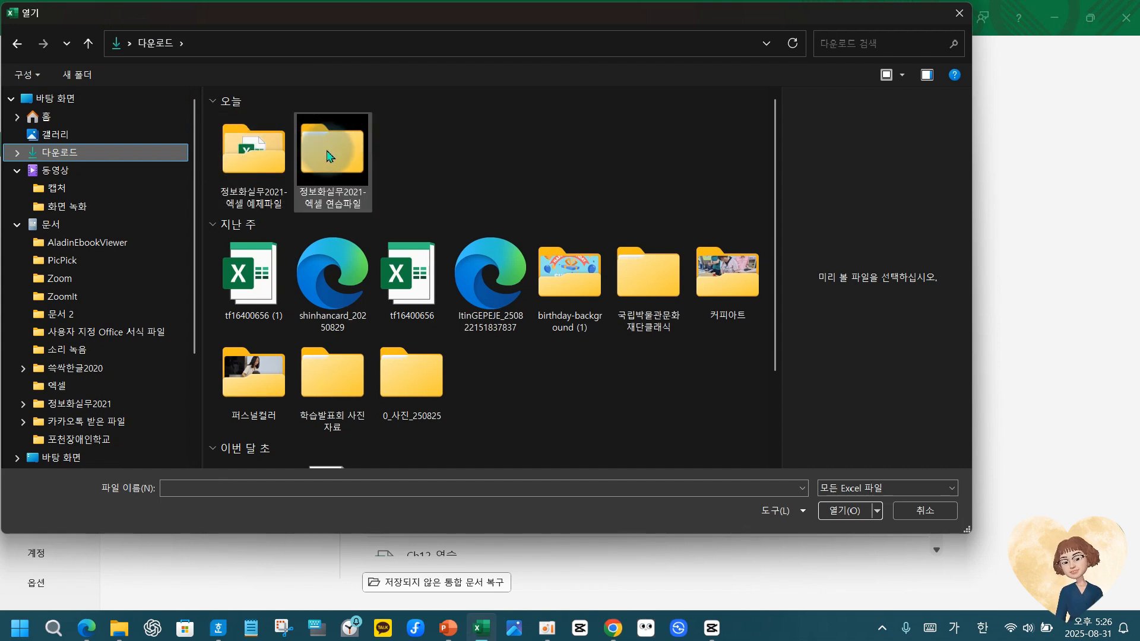
double_click(324, 148)
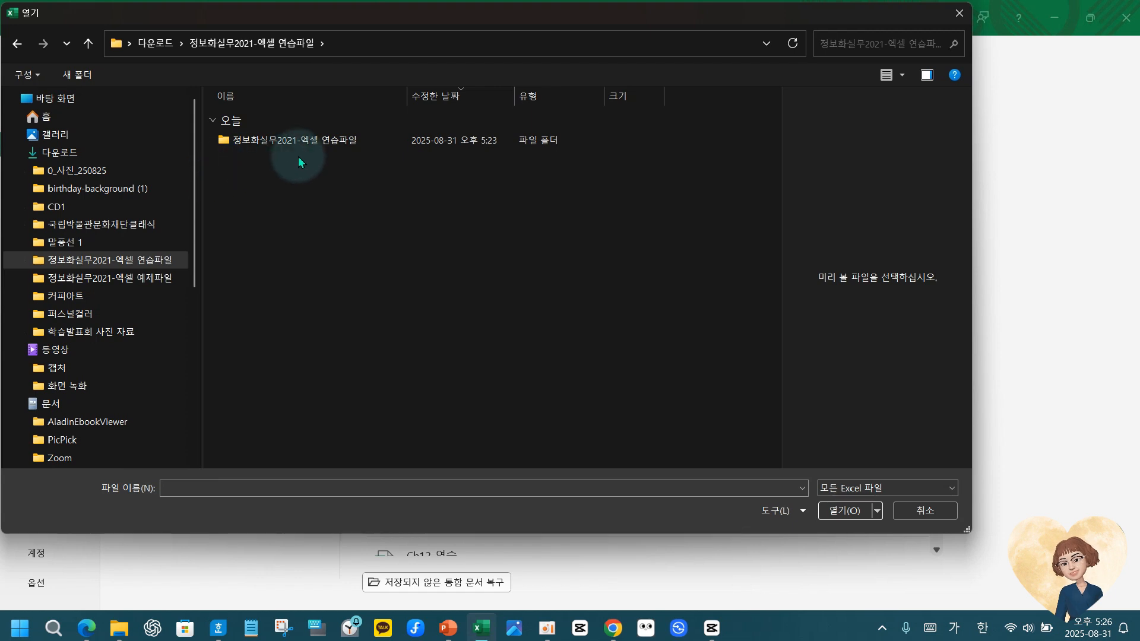
double_click(292, 140)
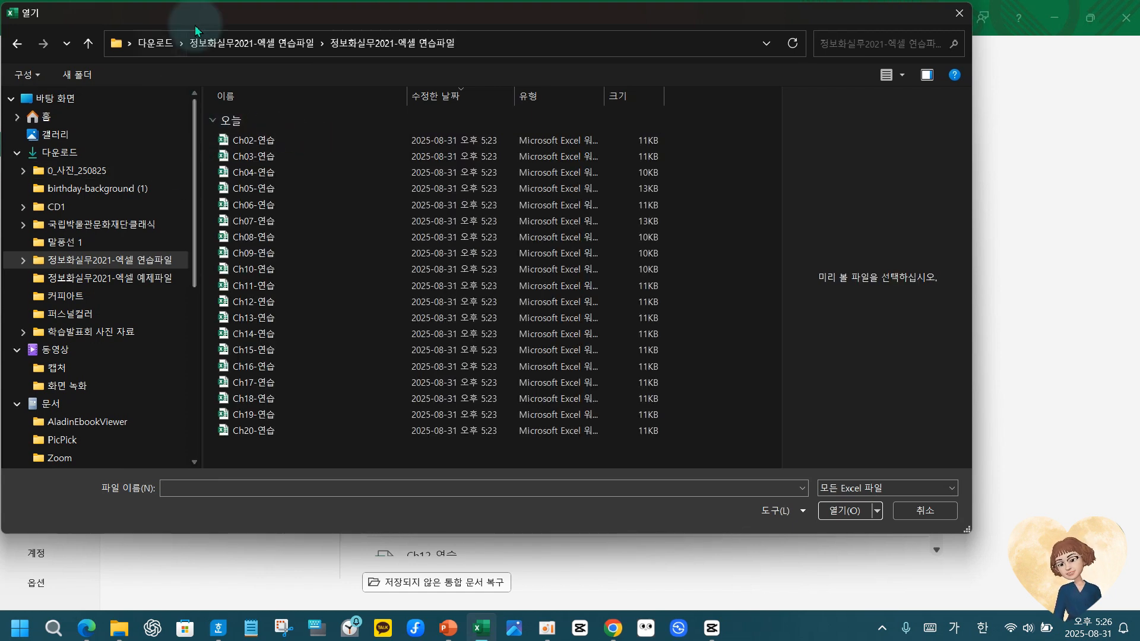
- Open the Ch11-연습 workbook and enable editing for the protected file
left_click(257, 289)
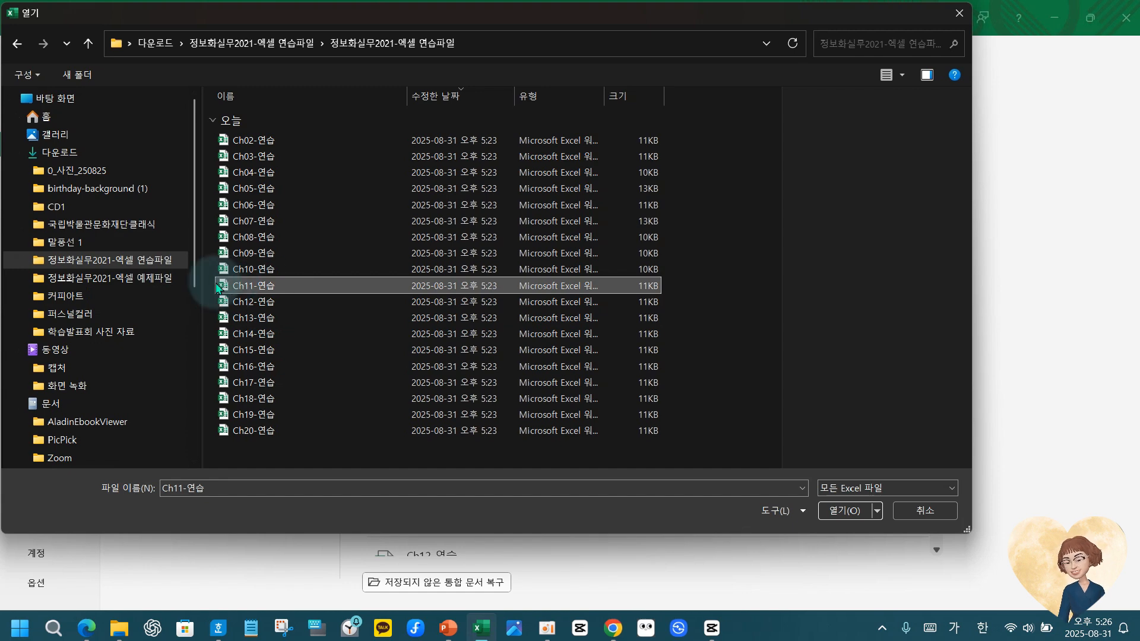
left_click(845, 512)
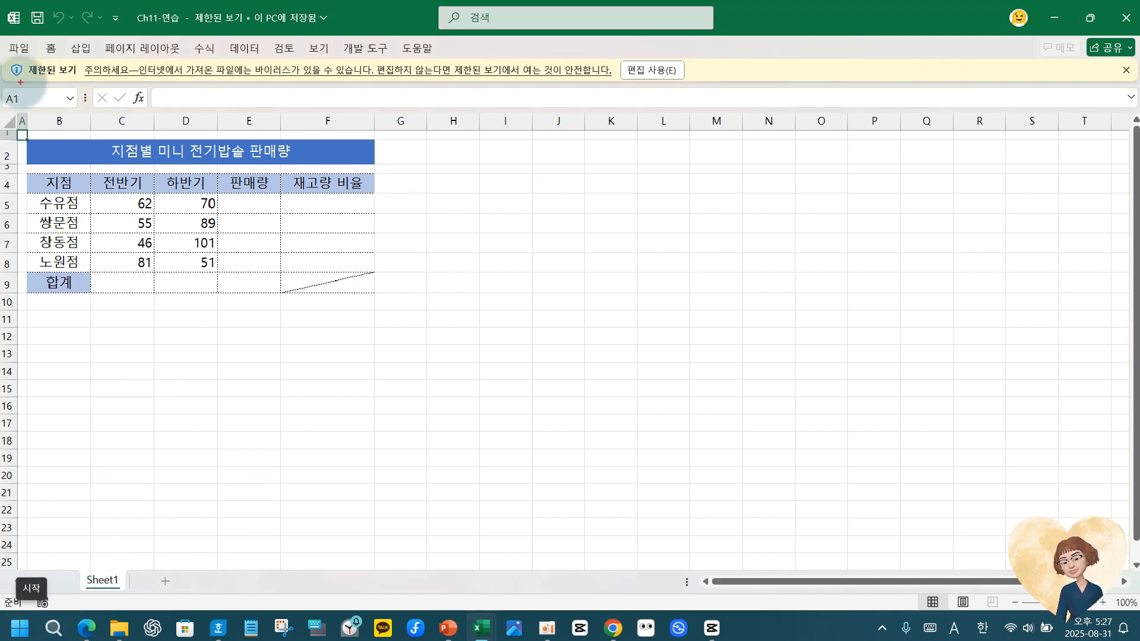
mouse_move(6, 38)
left_mouse_down()
mouse_move(593, 156)
mouse_move(720, 114)
left_mouse_up()
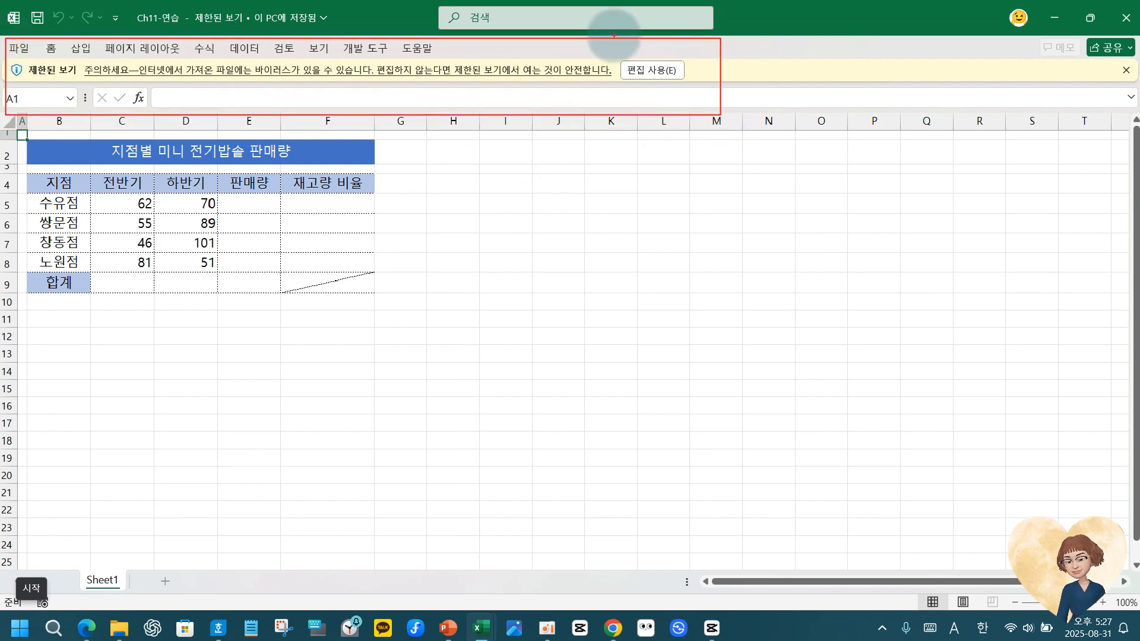
left_click_drag(617, 36, 652, 80)
left_click(650, 70)
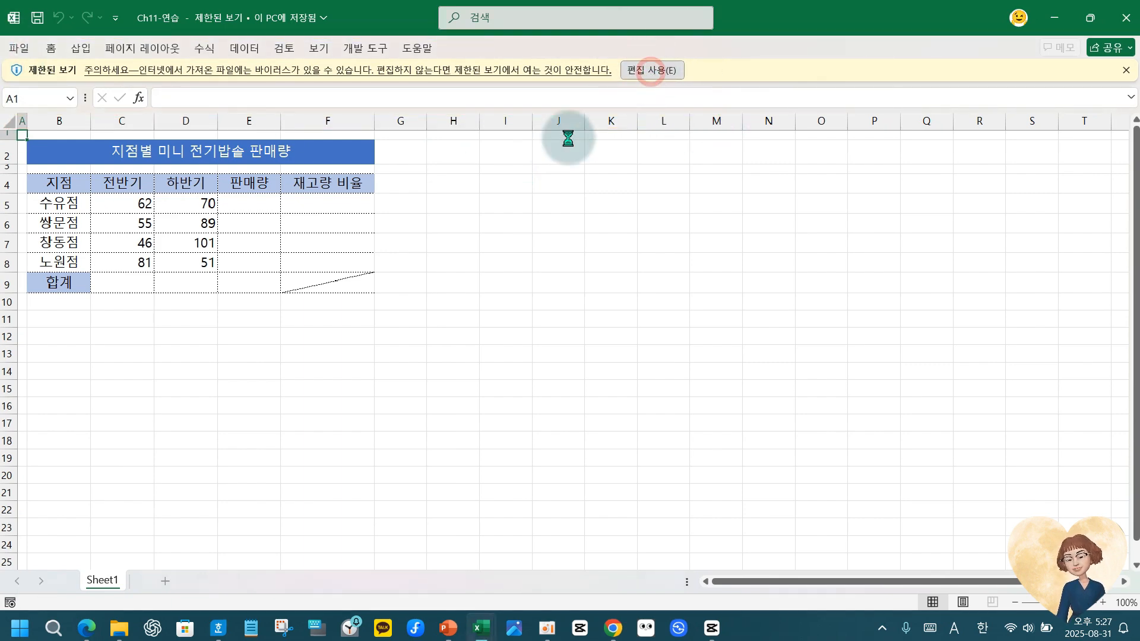
right_click(107, 586)
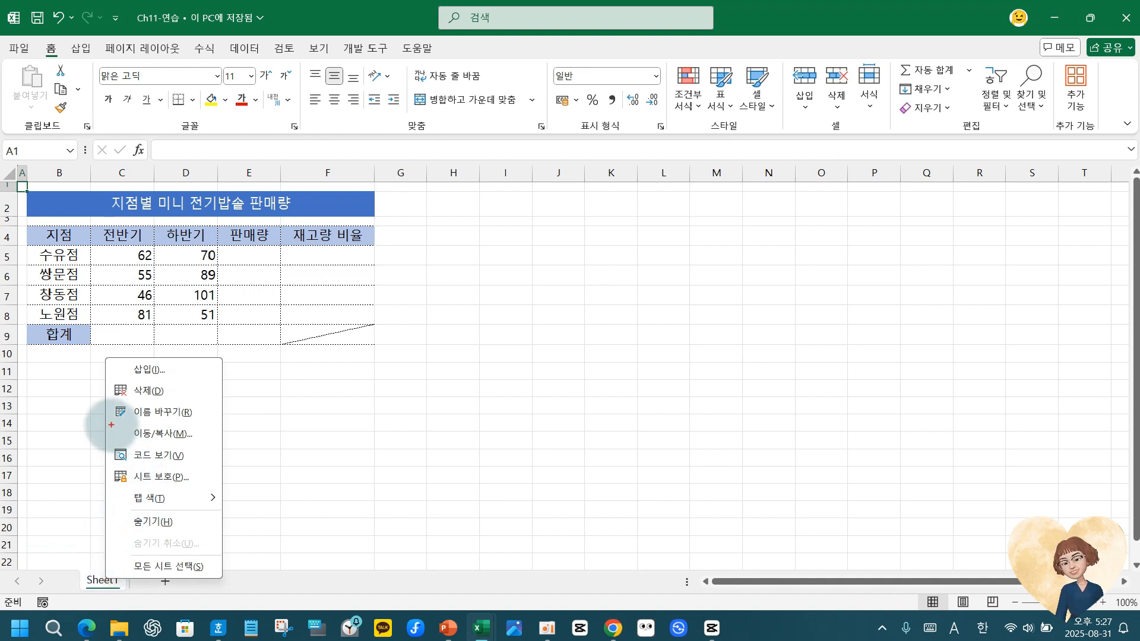
mouse_move(221, 414)
left_mouse_down()
mouse_move(234, 443)
mouse_move(277, 414)
left_mouse_up()
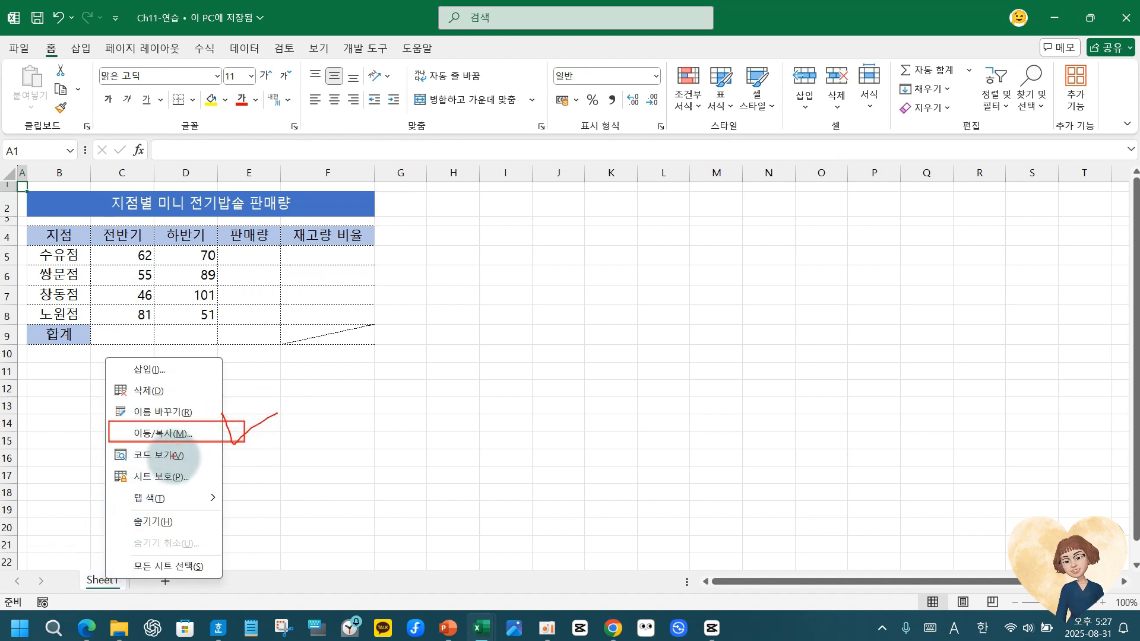
key("Escape")
- Start the Move/Copy command for Sheet1 of Ch11-연습 and set it to create a copy
right_click(98, 582)
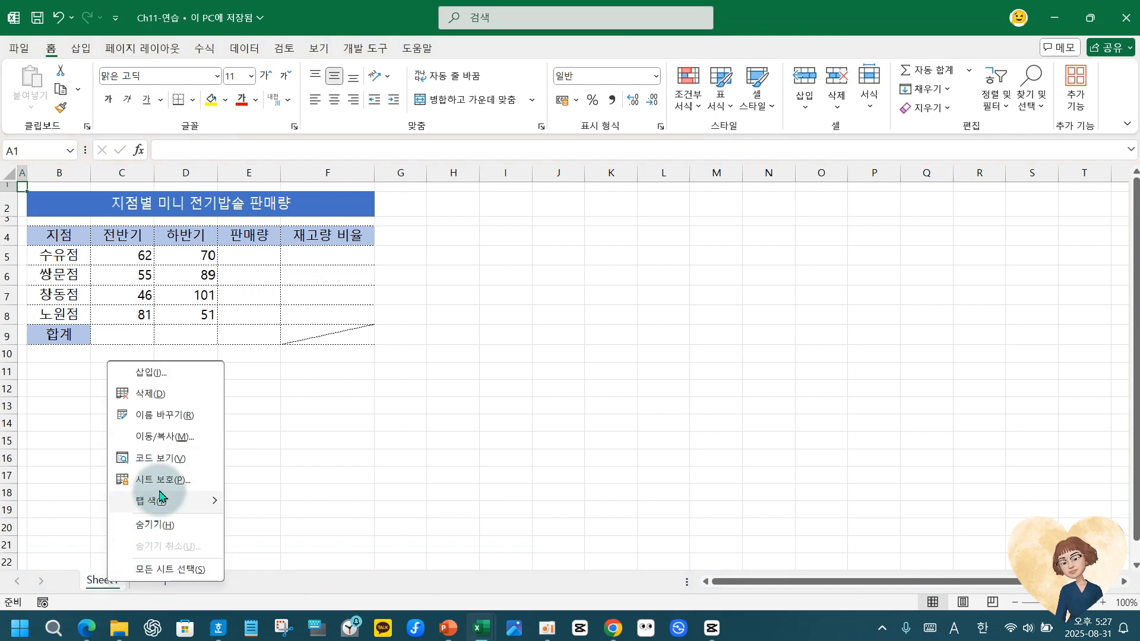
left_click(171, 446)
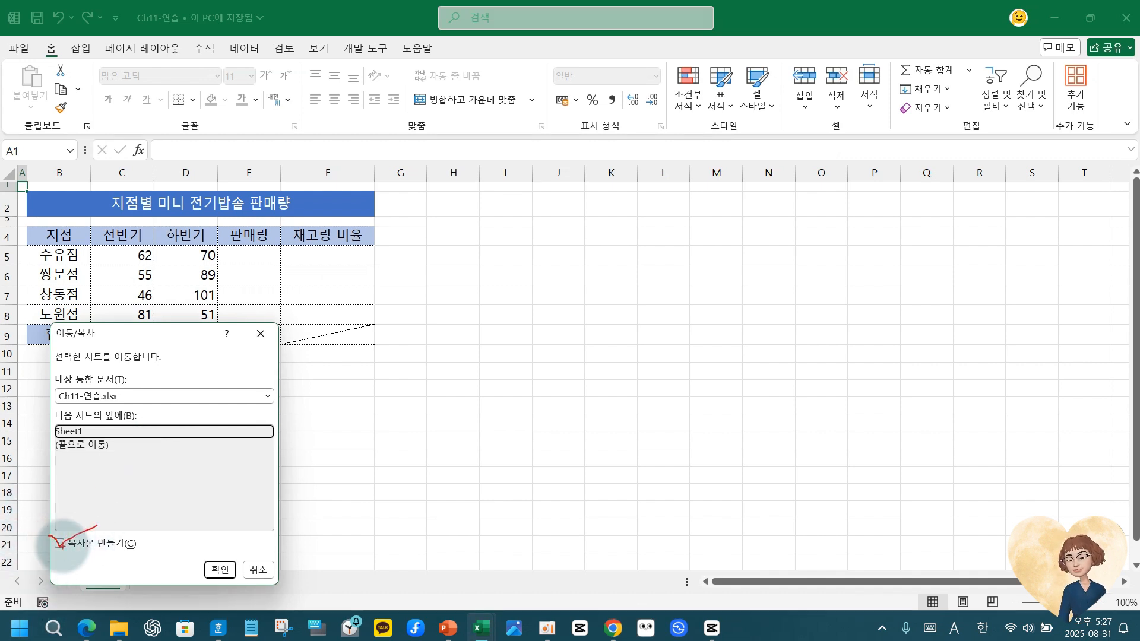
left_click(61, 545)
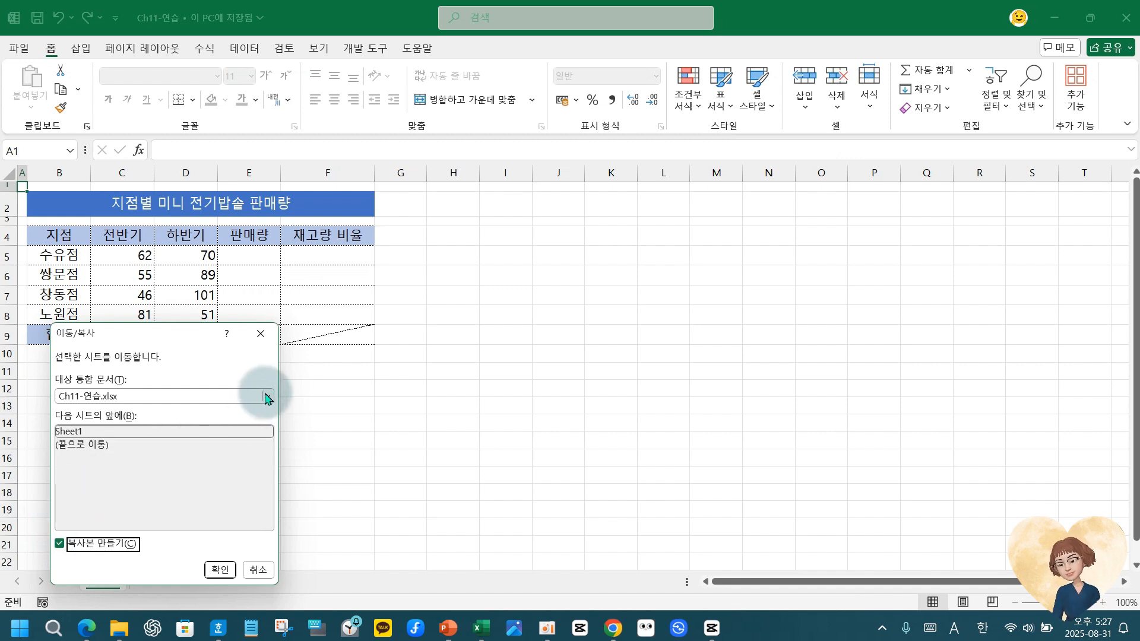
key("ctrl+2")
left_click_drag(248, 375, 281, 407)
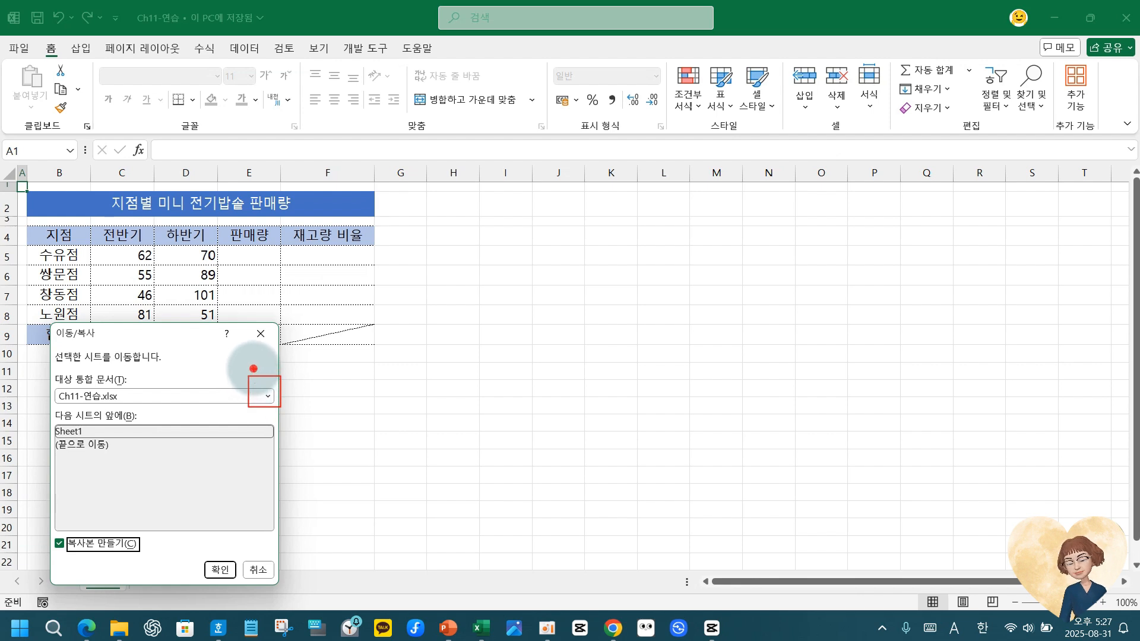
left_click_drag(254, 368, 287, 363)
- Choose 엑셀11-20 정보화실무2021.xlsx as the destination workbook and place the sheet copy at the end
left_click(267, 398)
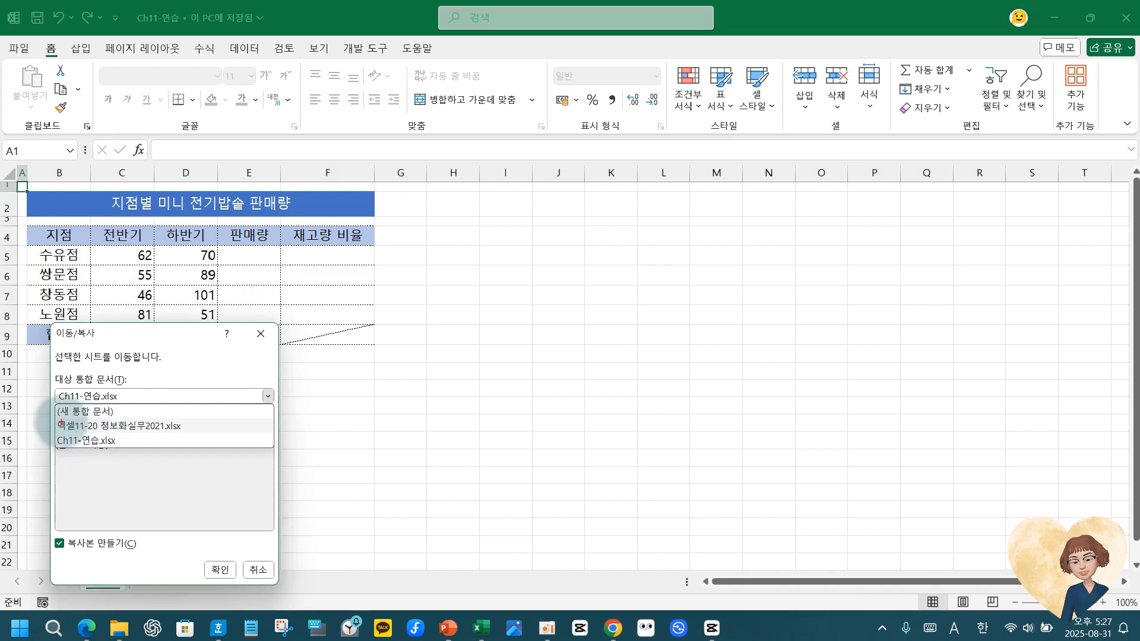
mouse_move(58, 421)
left_mouse_down()
mouse_move(77, 432)
mouse_move(224, 435)
left_mouse_up()
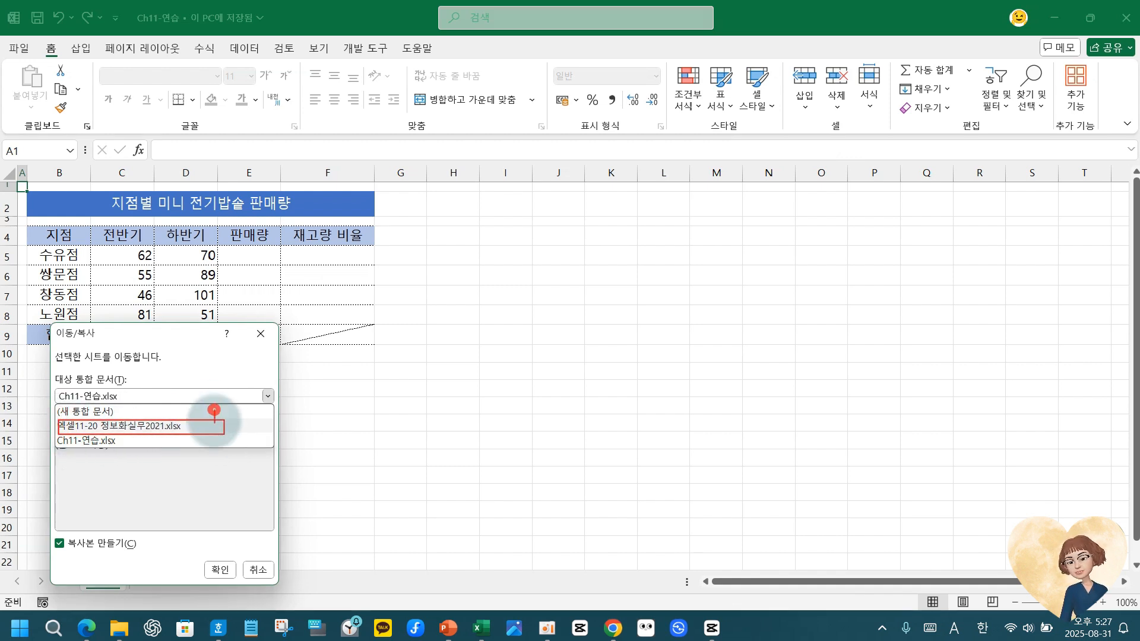
left_click(265, 397)
left_click(268, 396)
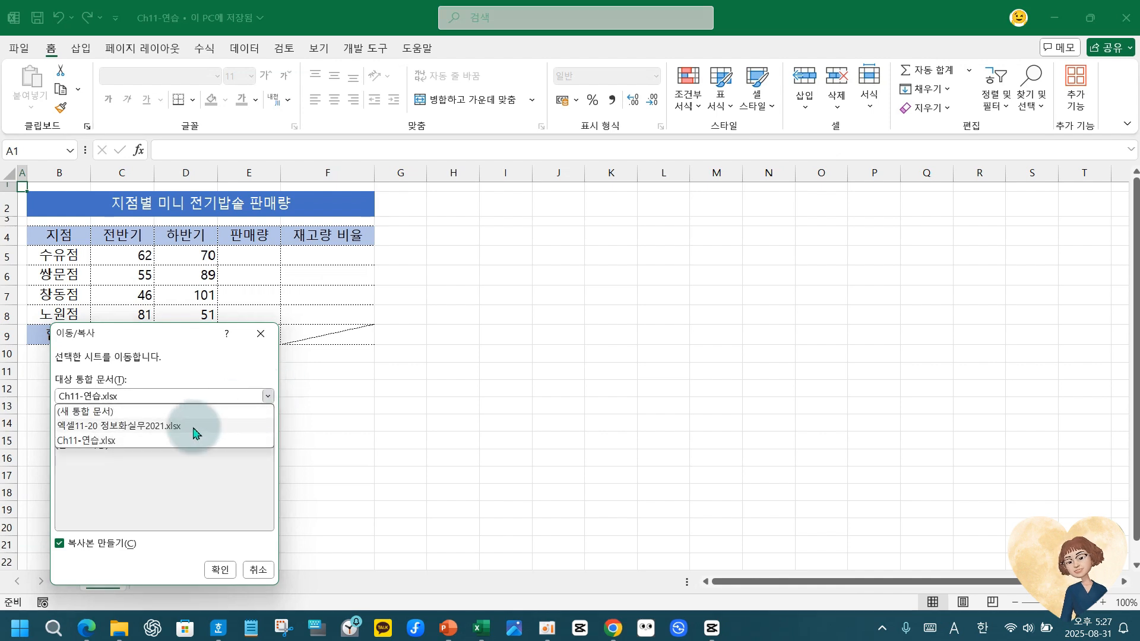
left_click(147, 426)
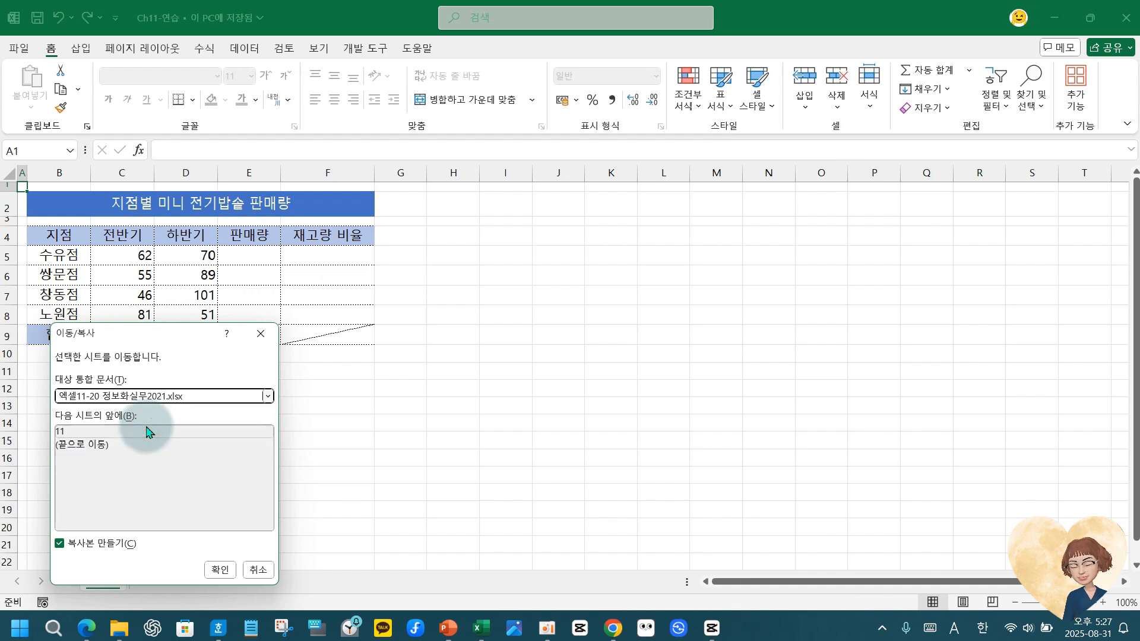
left_click(78, 445)
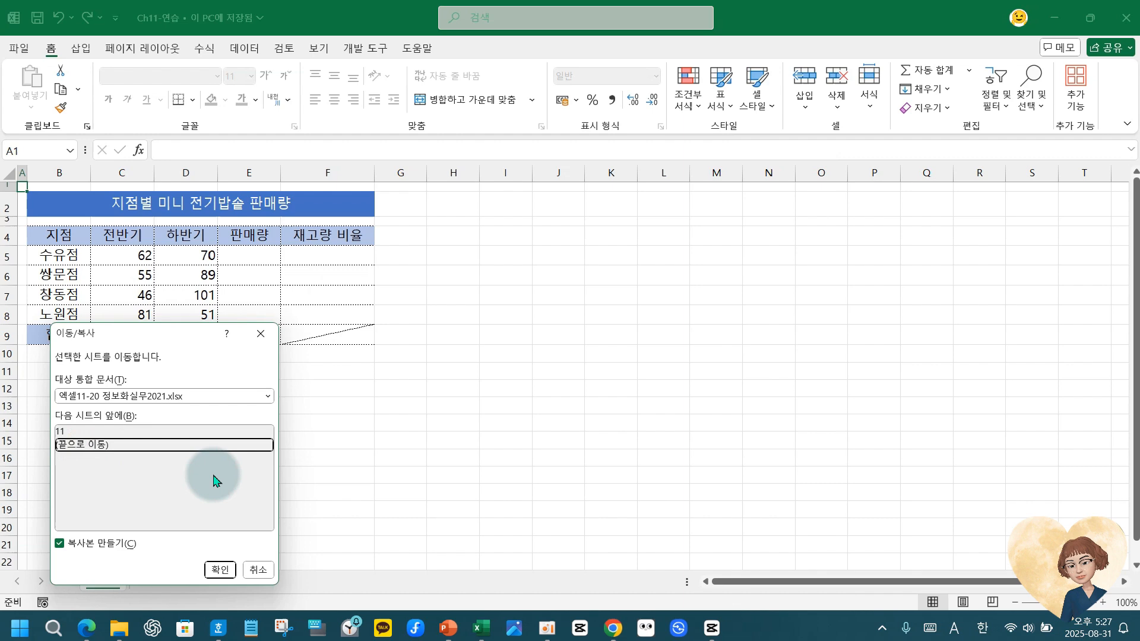
left_click(220, 569)
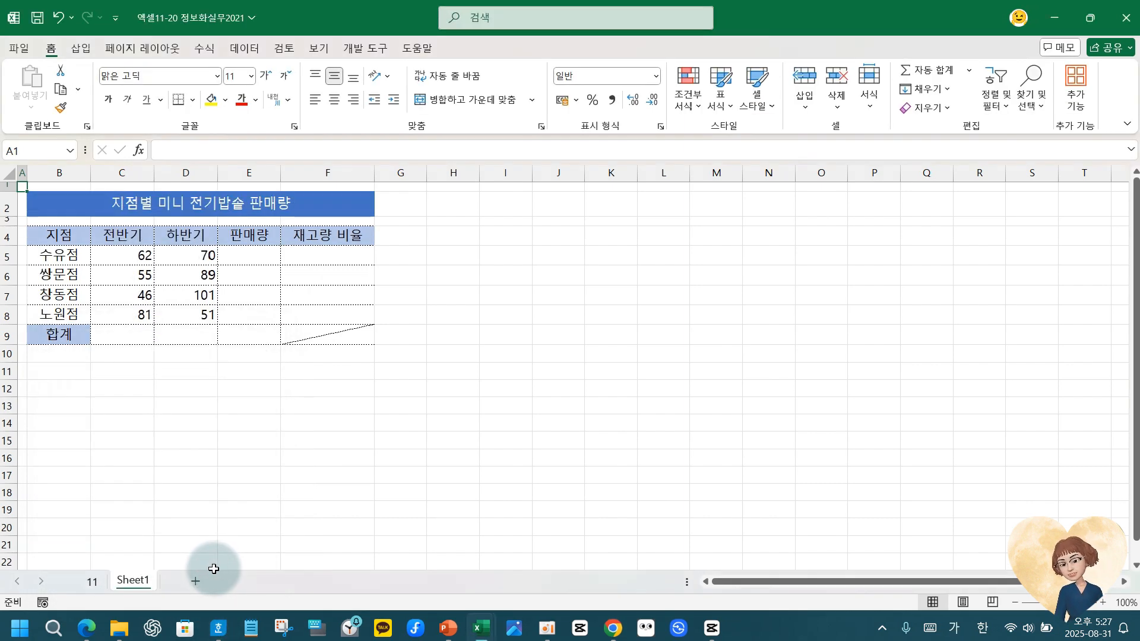
- Check sheet 11, return to the copied Sheet1 and rename it as 11연습
left_click(93, 585)
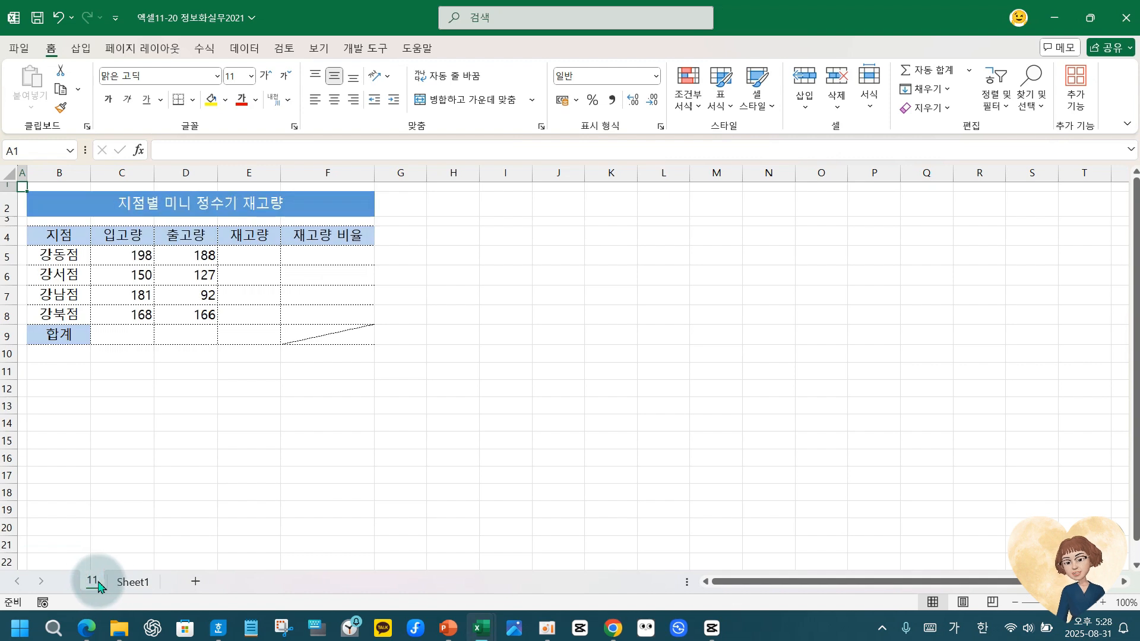
left_click(133, 584)
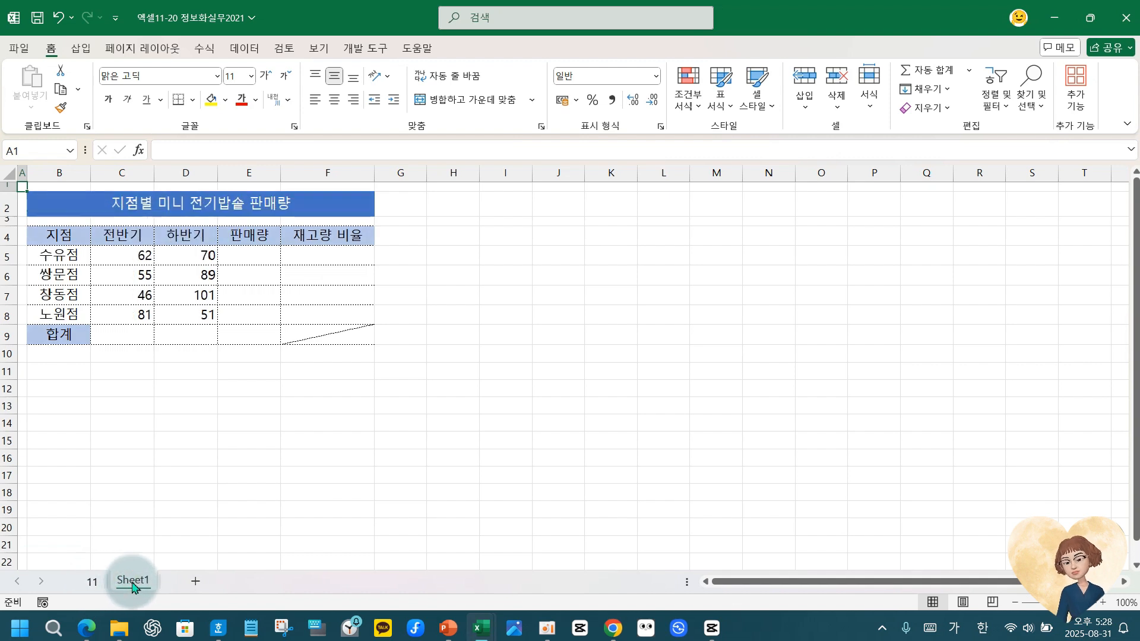
double_click(133, 585)
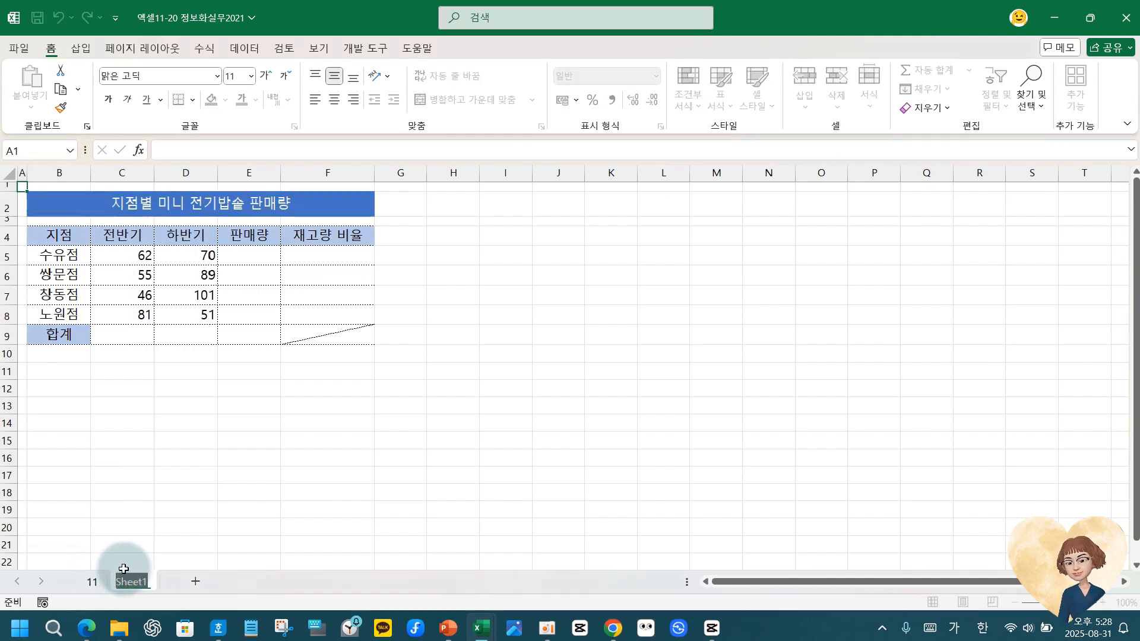
type("11연")
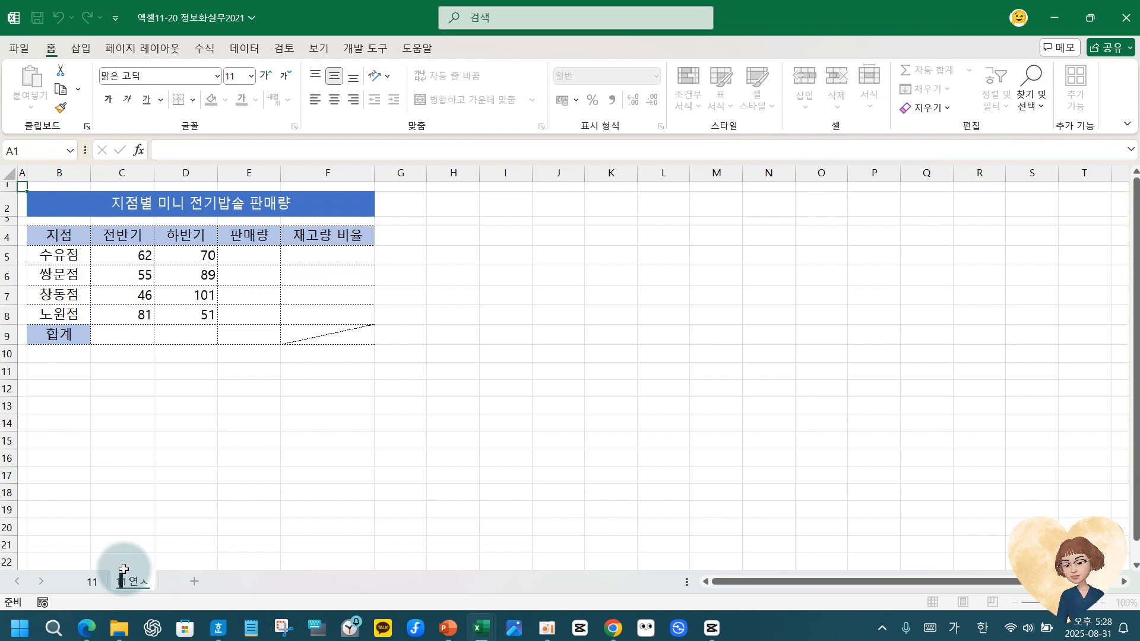
type("습")
key("Return")
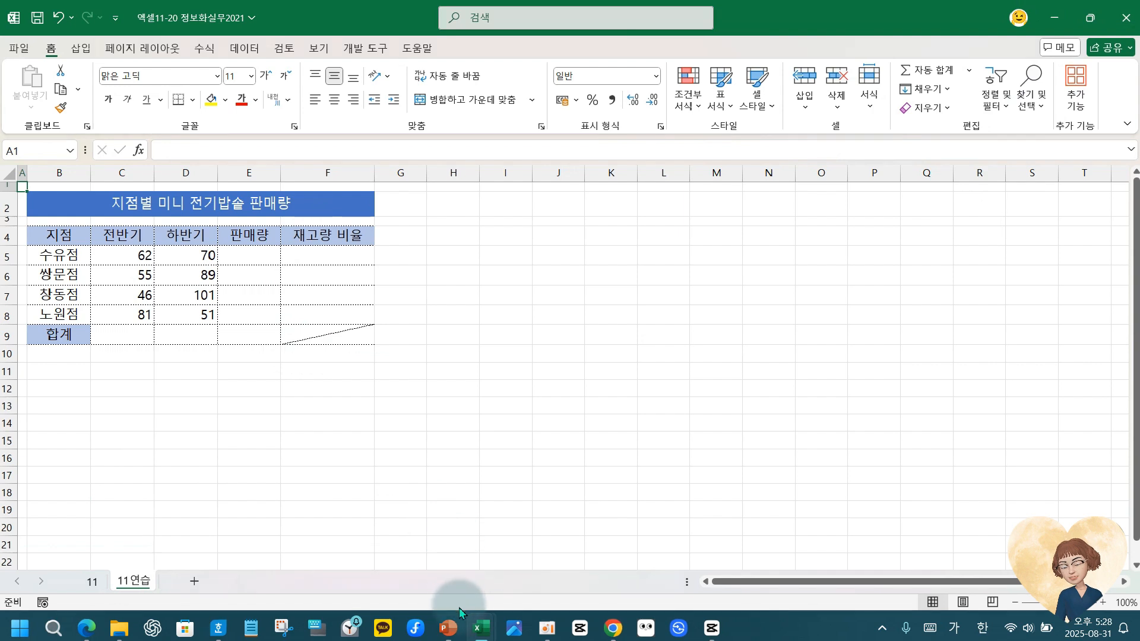
- Close the Ch11-연습 workbook and start browsing the computer for another workbook to open
mouse_move(480, 616)
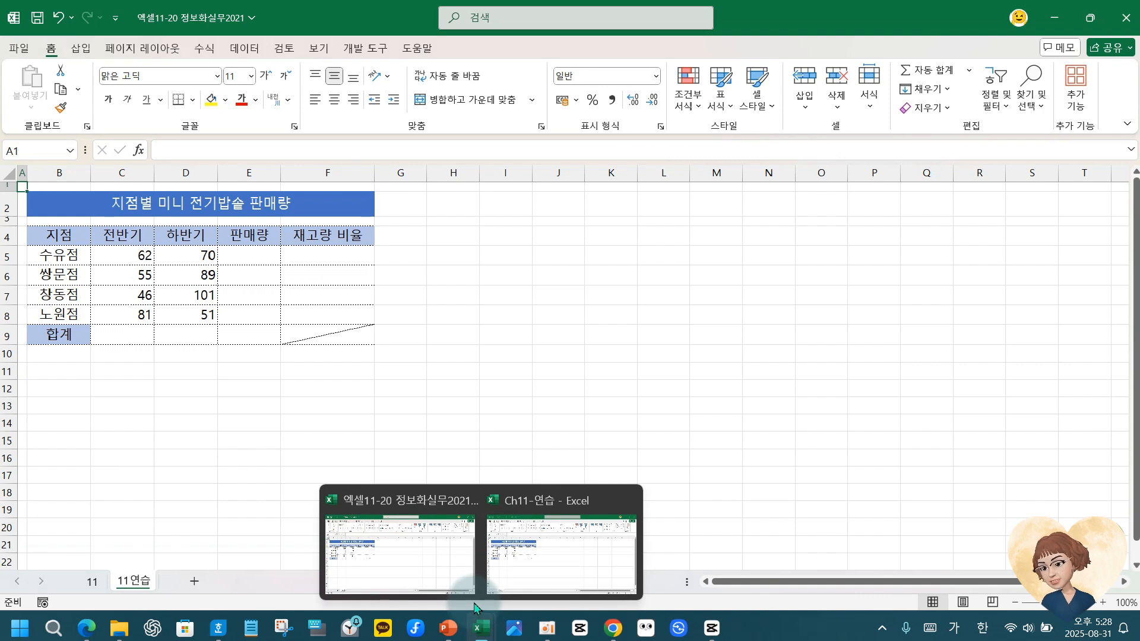
left_click(626, 500)
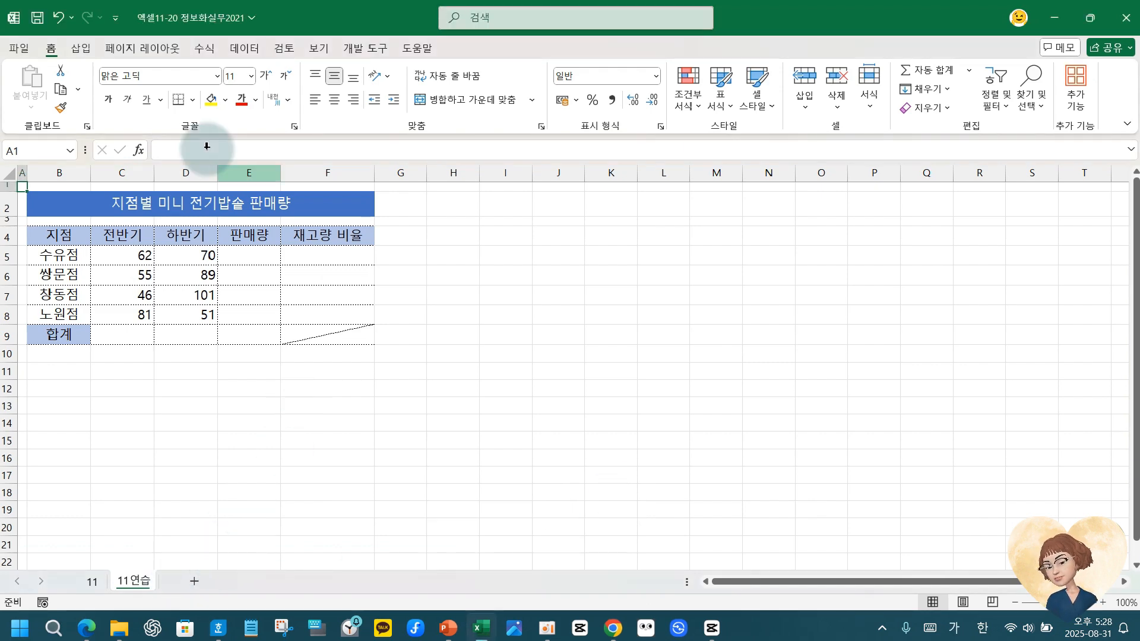
left_click(19, 48)
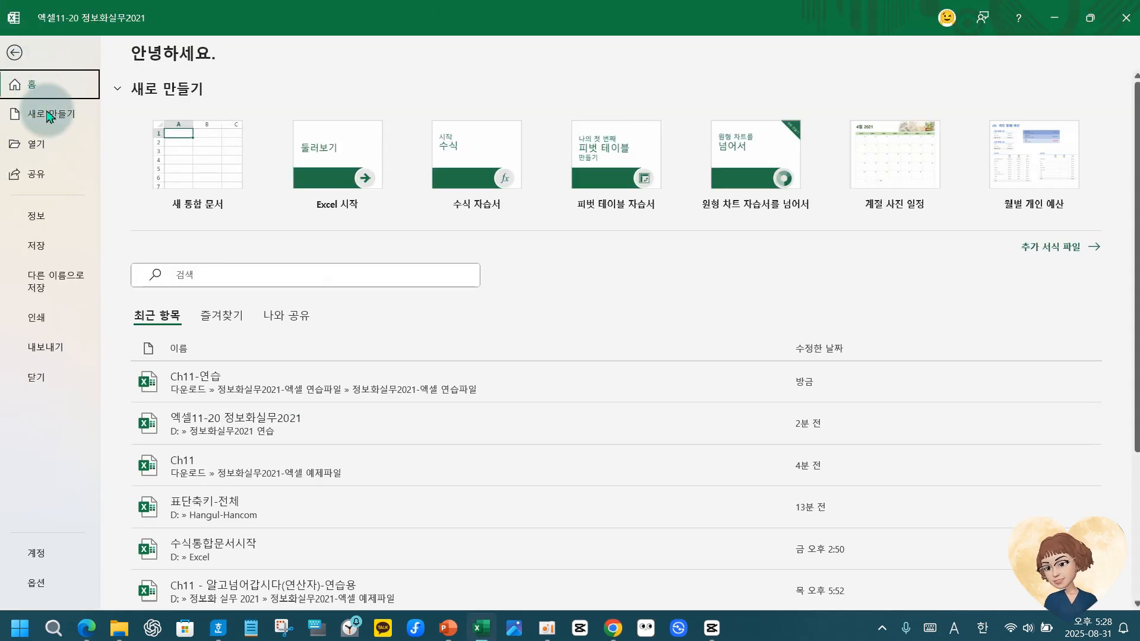
left_click(46, 144)
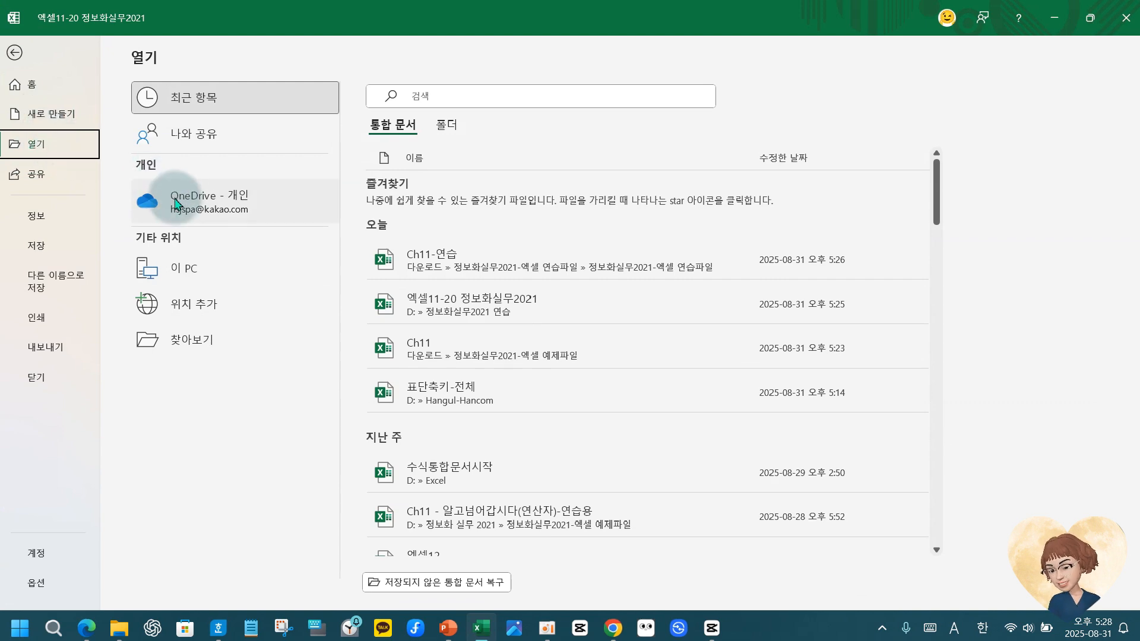
left_click(195, 339)
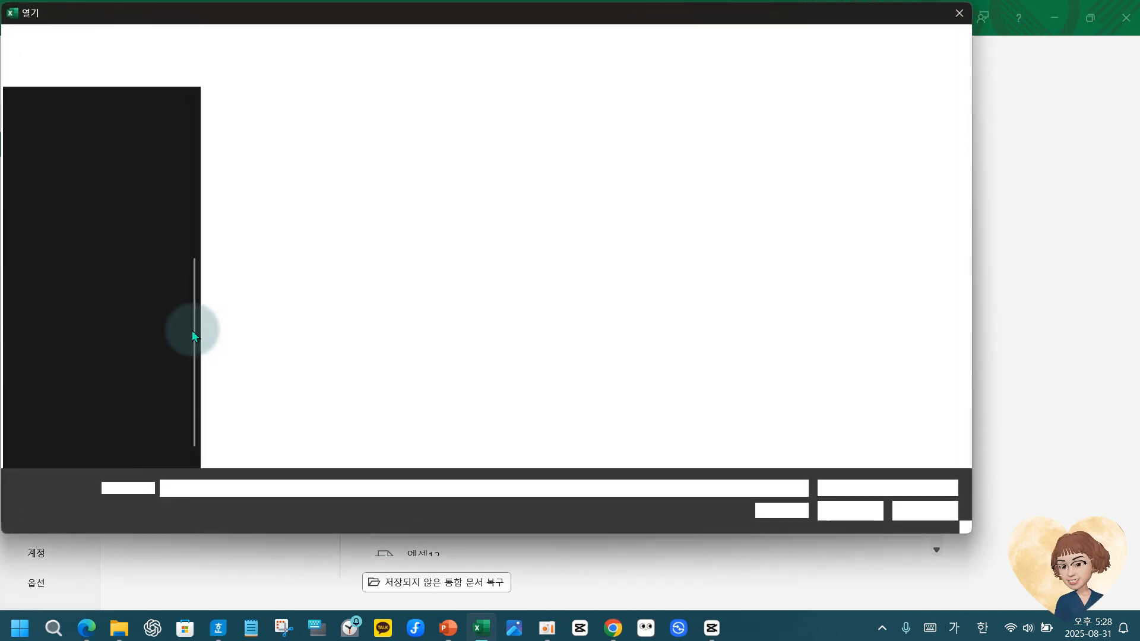
- Open Ch11 - 알고넘어갑시다(연산자) from the 정보화실무2021-엑셀 예제파일 folder in 다운로드 and enable editing for it
scroll(27, 140, "up", 6)
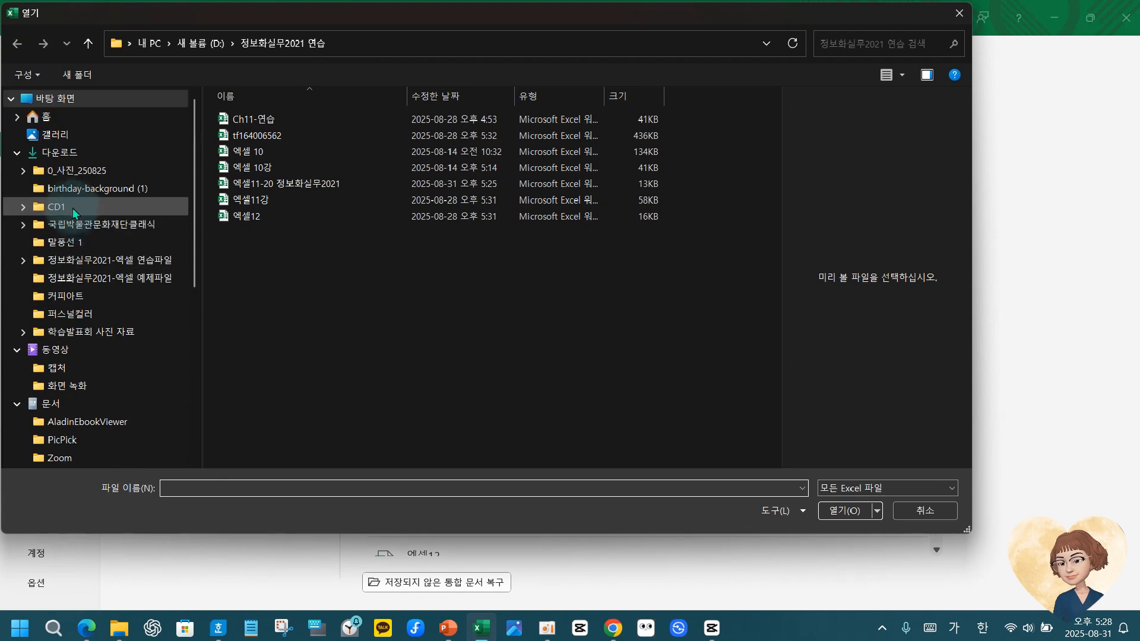
left_click(83, 154)
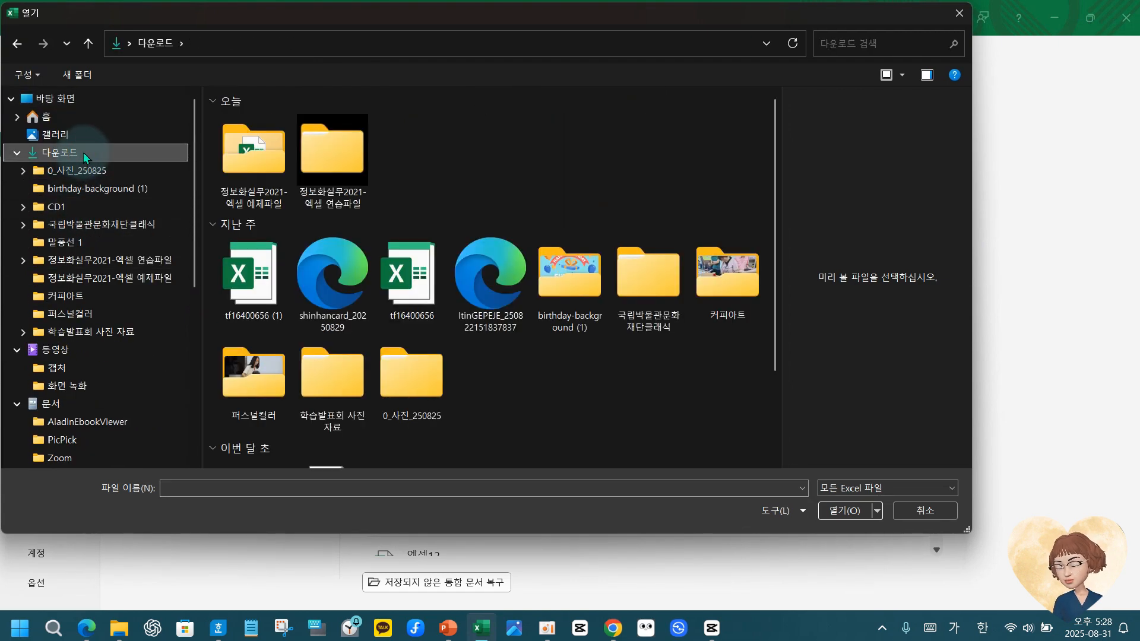
left_click(264, 172)
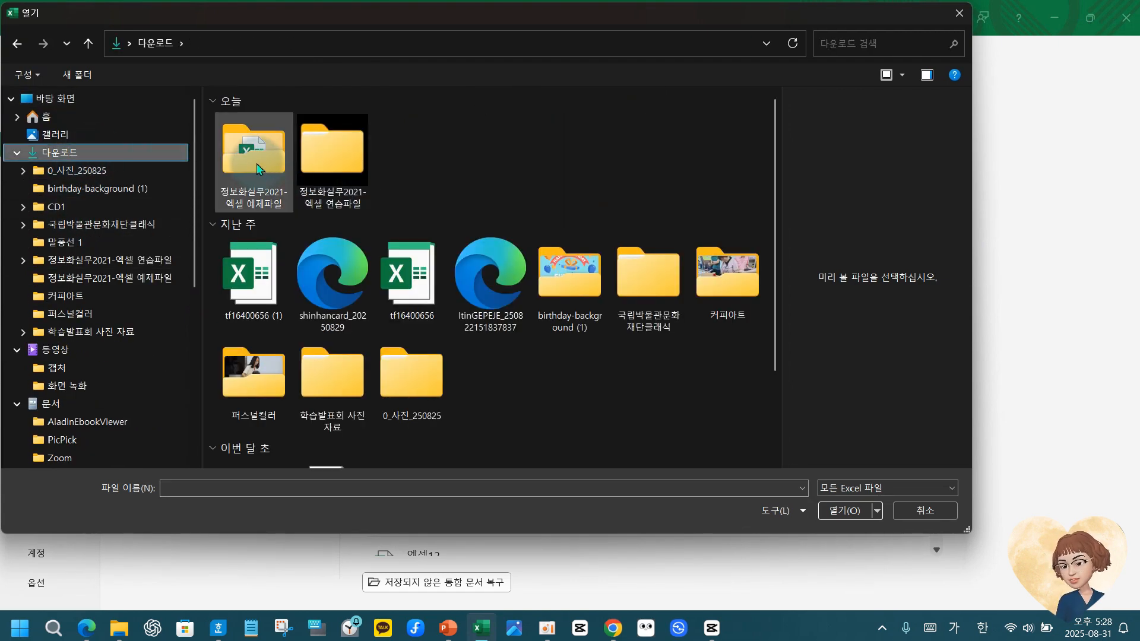
double_click(259, 169)
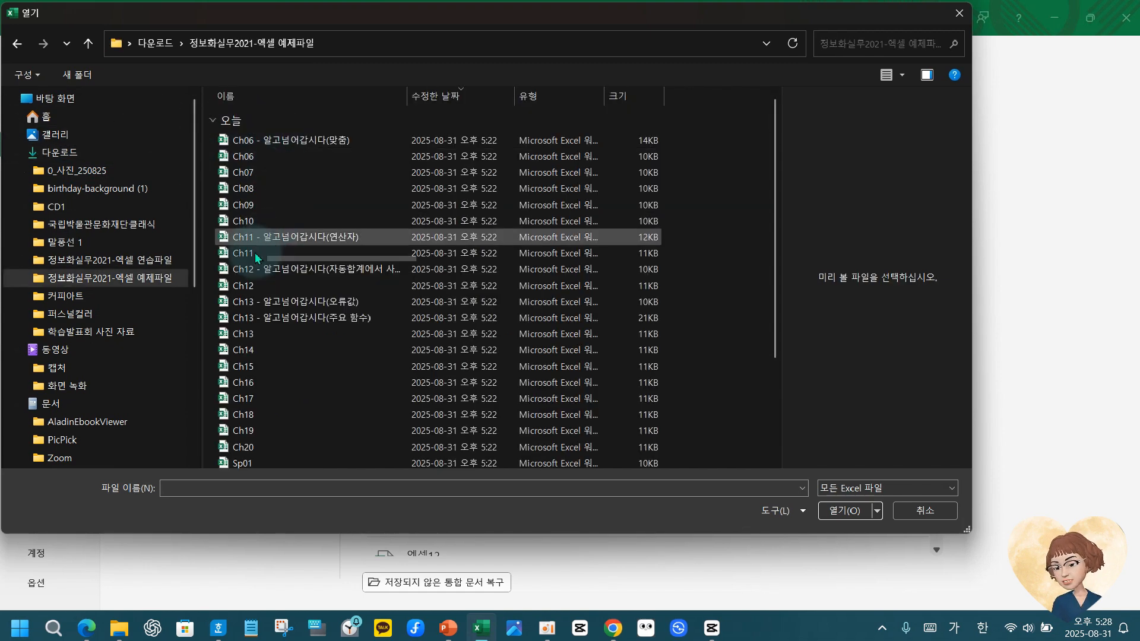
left_click(270, 237)
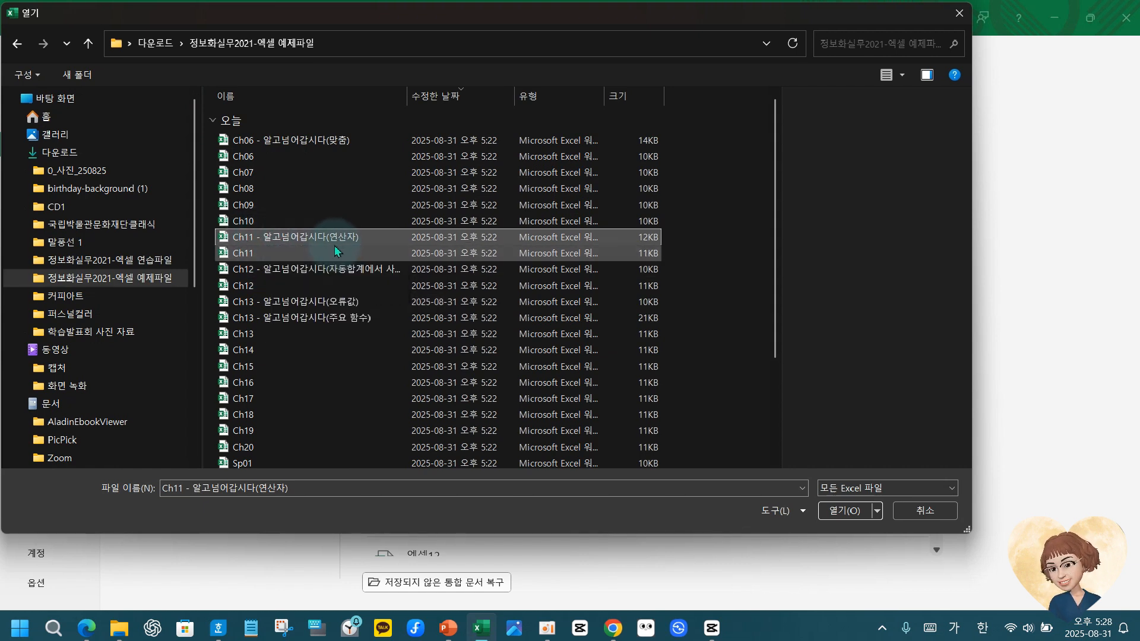
left_click(835, 509)
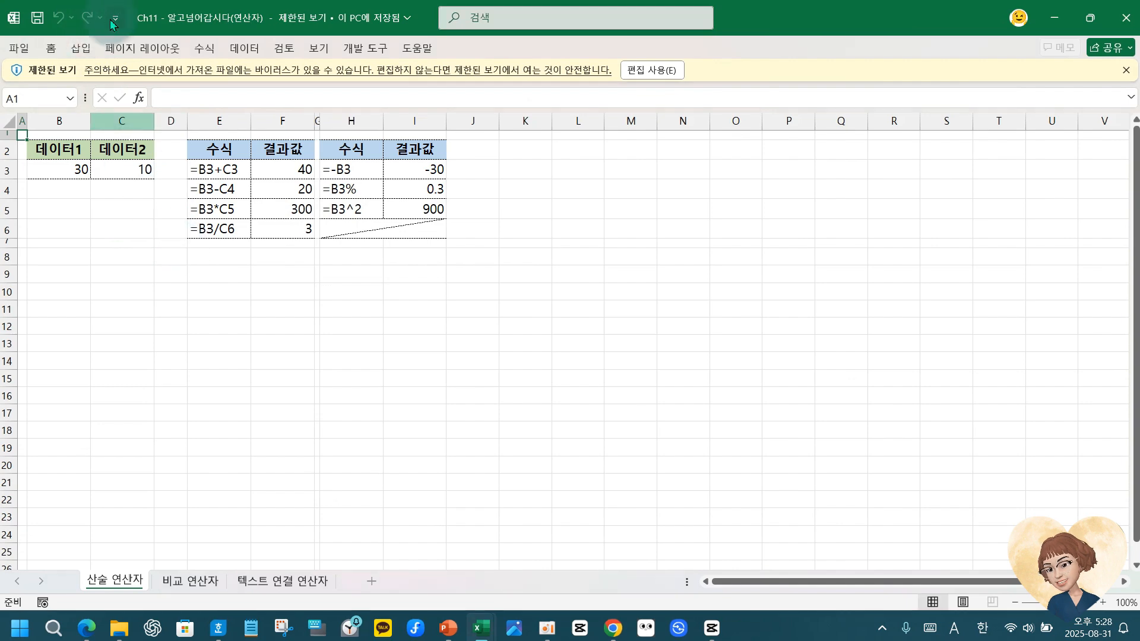
left_click(653, 73)
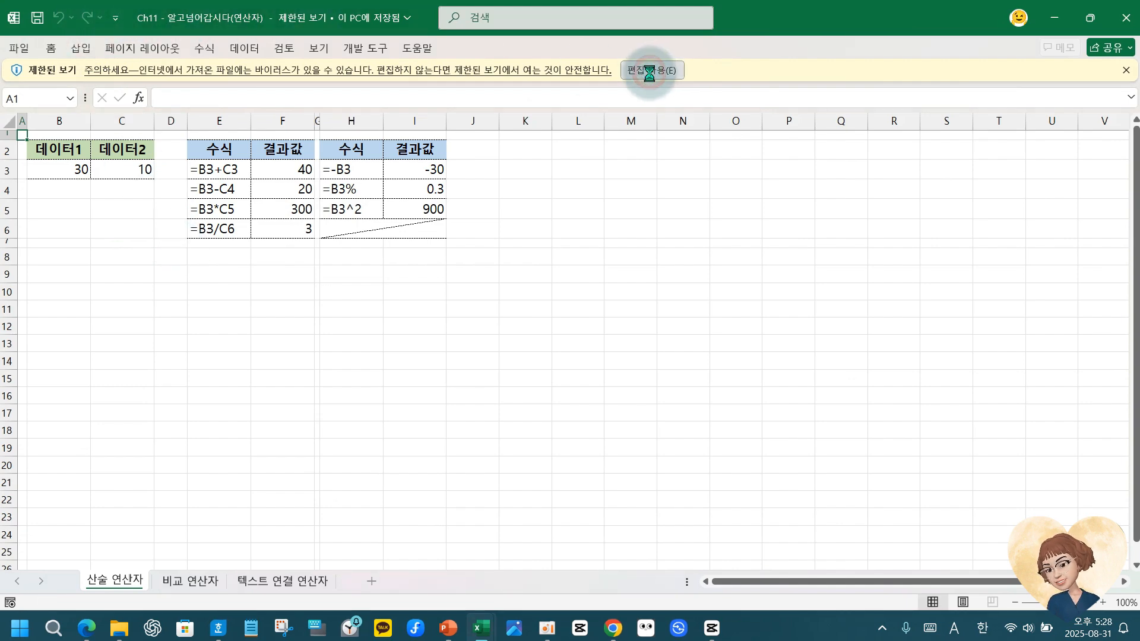
- Look through the operator sheets and group 산술 연산자, 비교 연산자 and 텍스트 연결 연산자 together
left_click(110, 586)
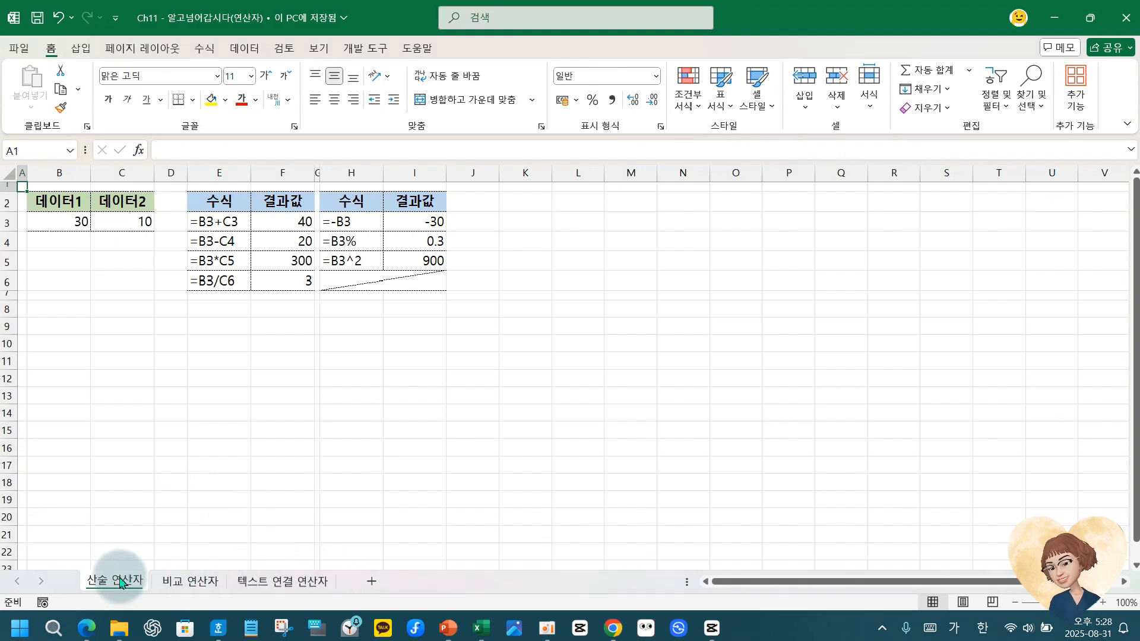
left_click(184, 586)
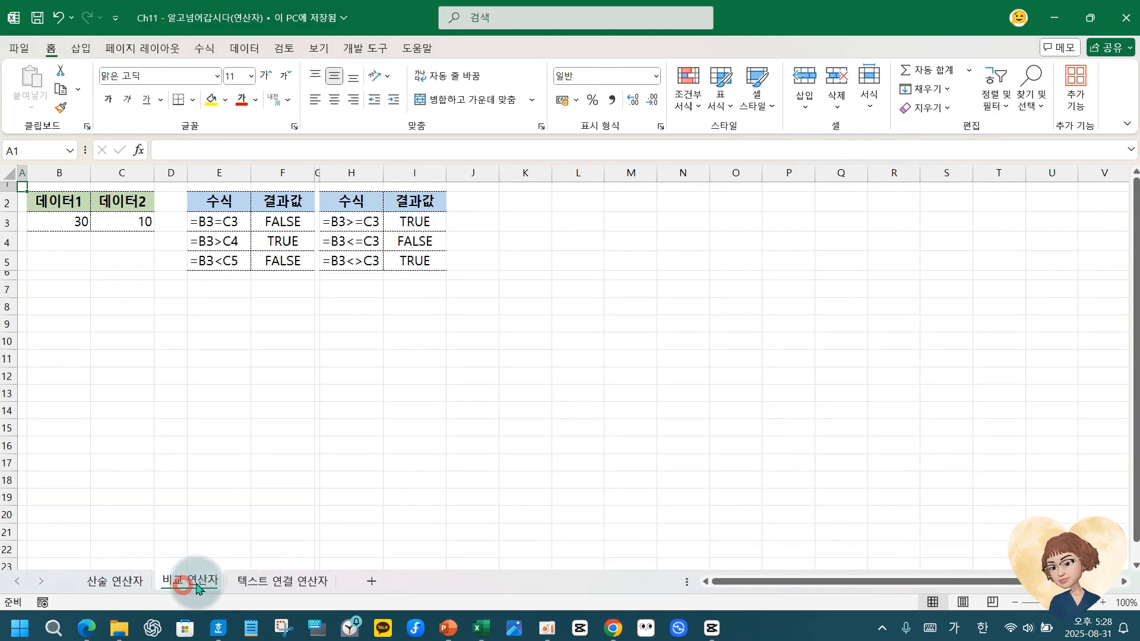
left_click(244, 582)
left_click(117, 585)
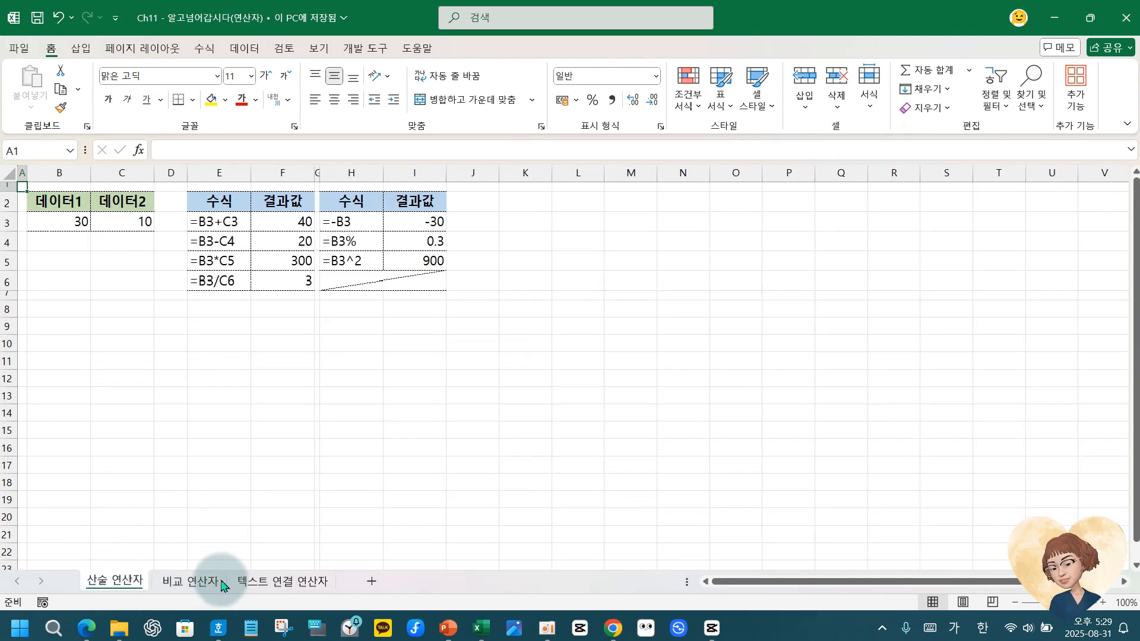
left_click(266, 586, "shift")
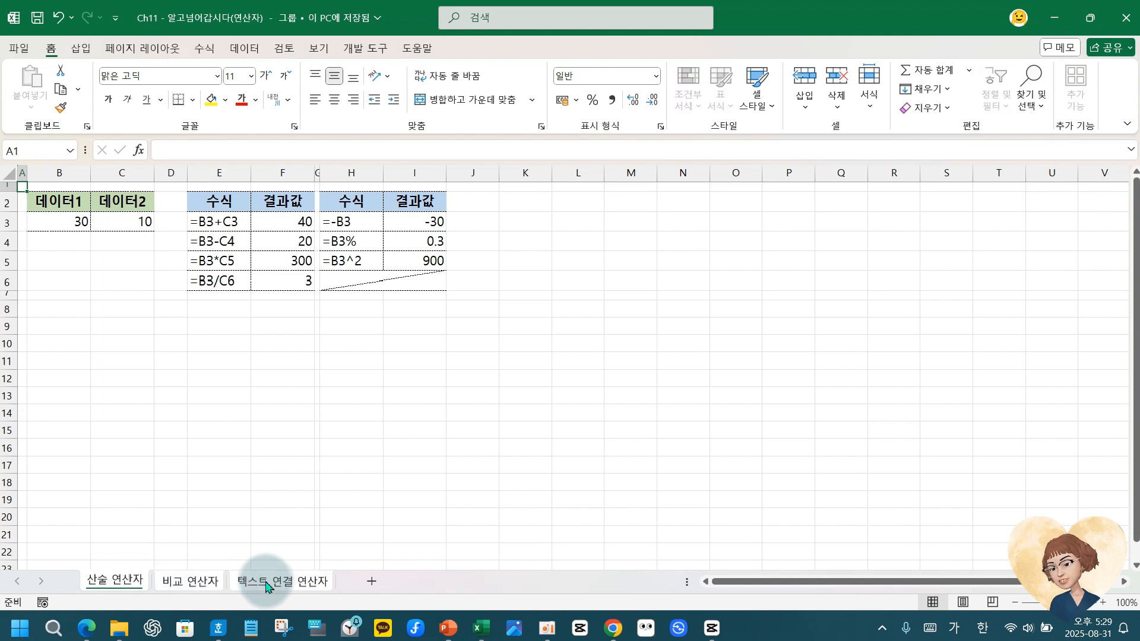
- Copy the three grouped sheets to the end of the 엑셀11-20 정보화실무2021.xlsx workbook, with the create-a-copy option on
right_click(265, 586)
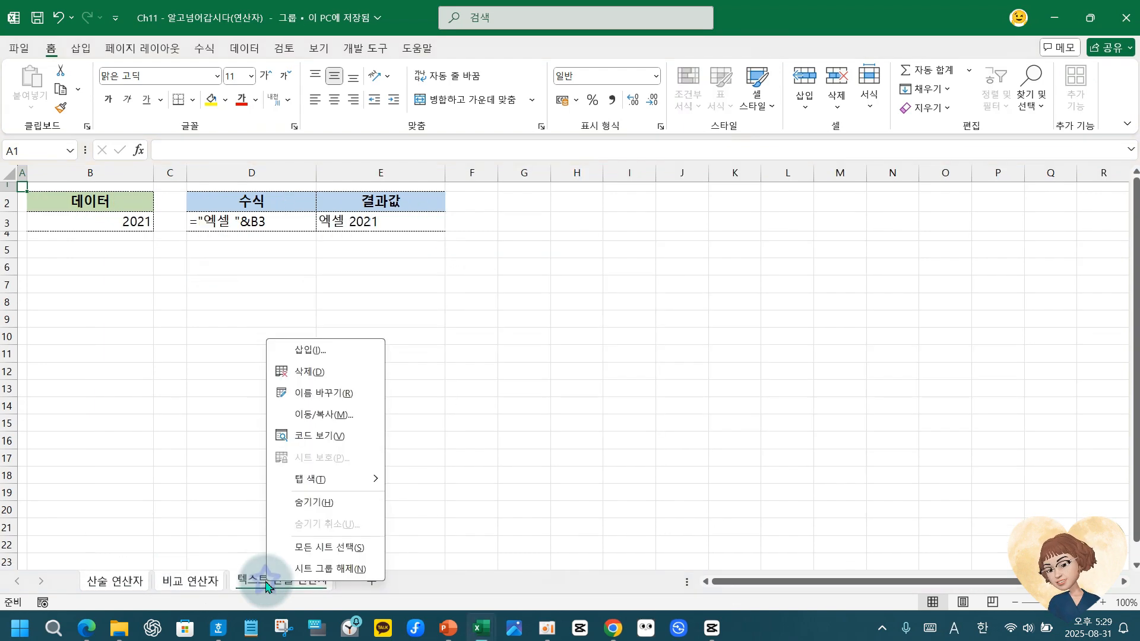
left_click(309, 414)
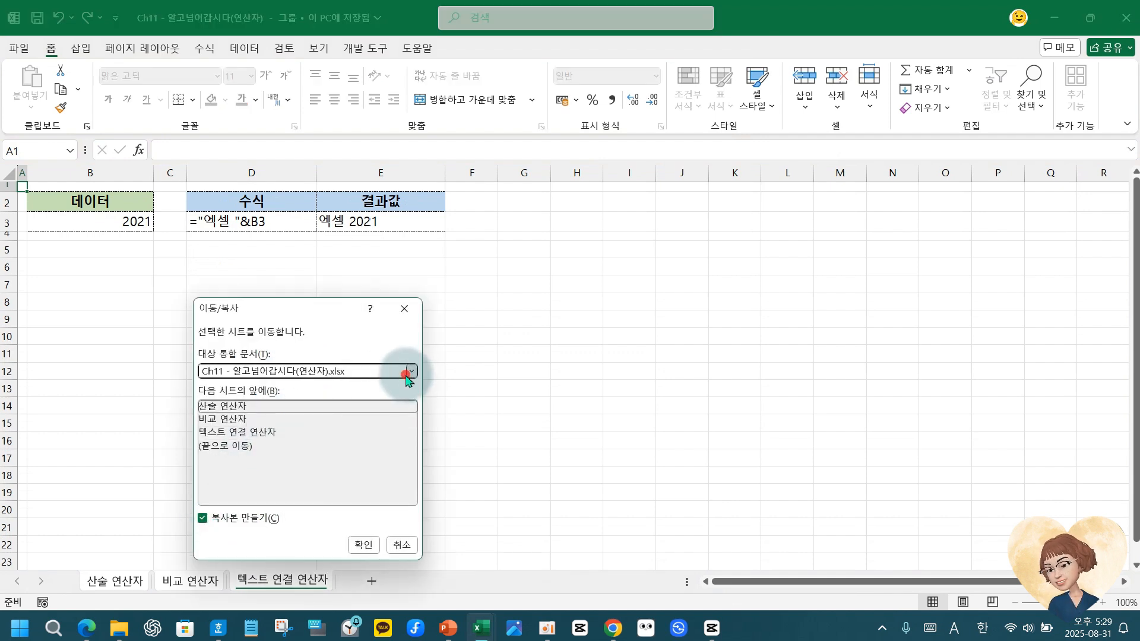
left_click(411, 371)
left_click(291, 400)
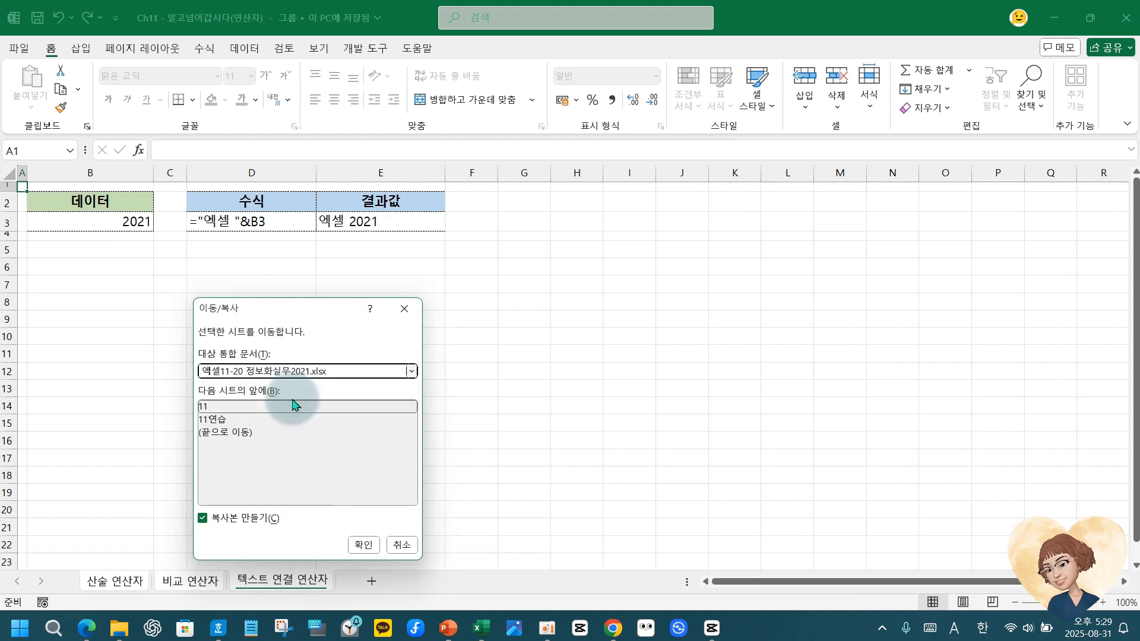
left_click(221, 432)
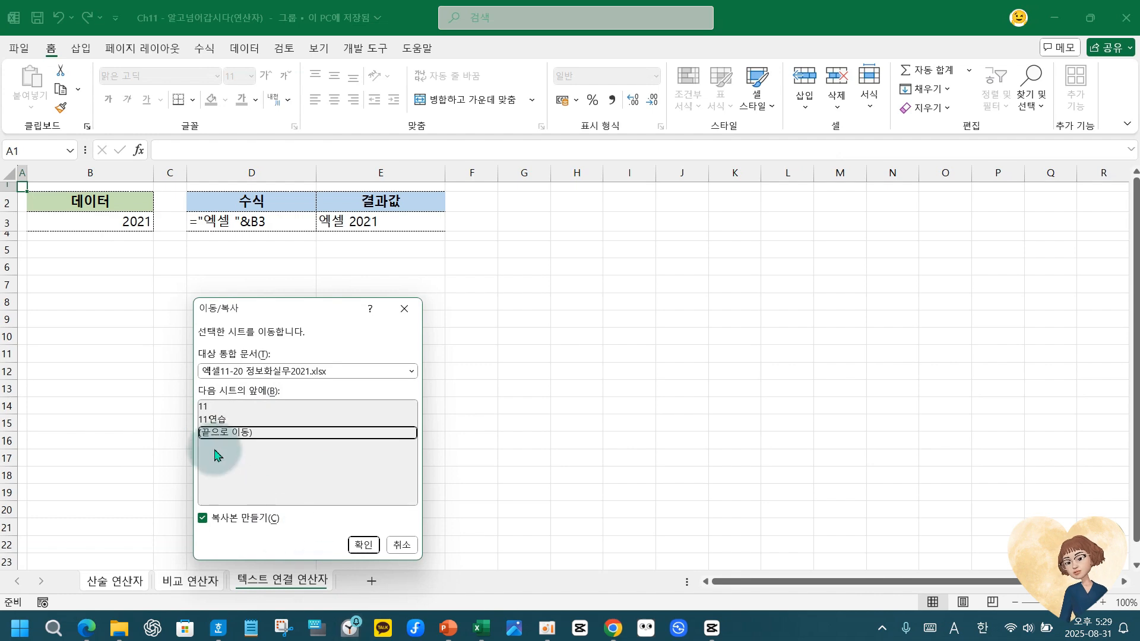
left_click(359, 542)
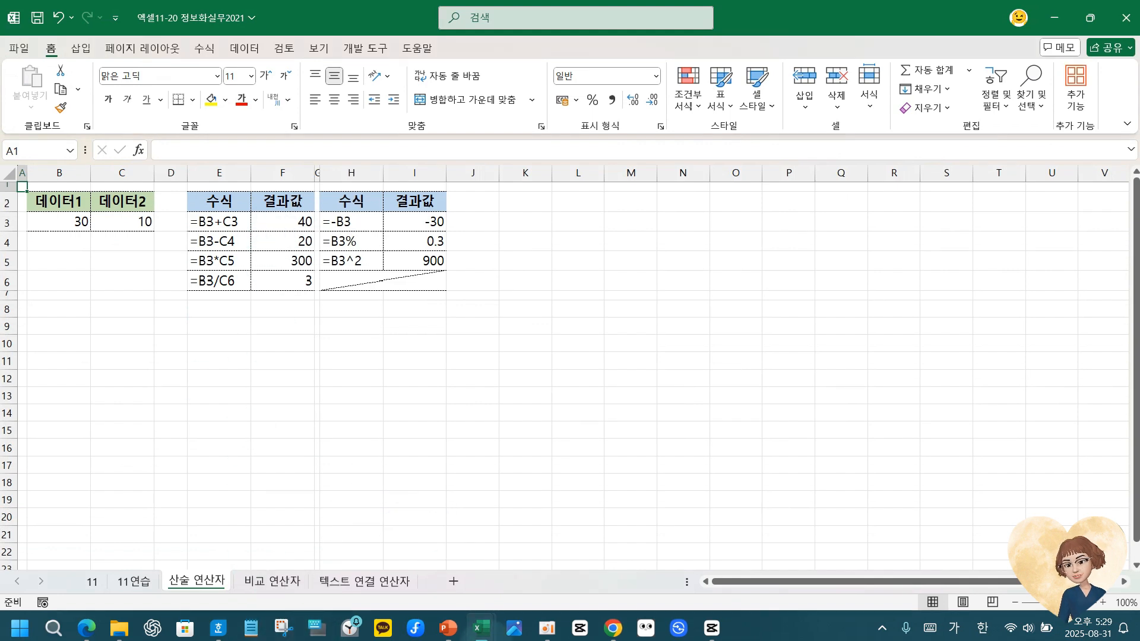
- Close the Ch11 - 알고넘어갑시다(연산자) workbook and return to 엑셀11-20 정보화실무2021
mouse_move(482, 636)
mouse_move(552, 540)
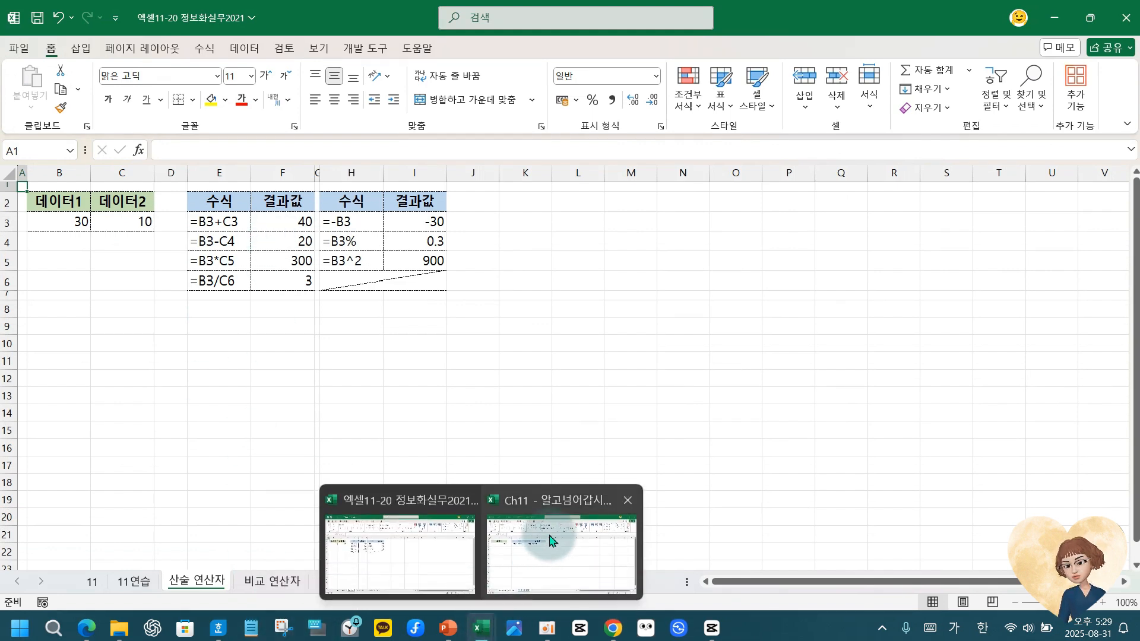
left_click(628, 500)
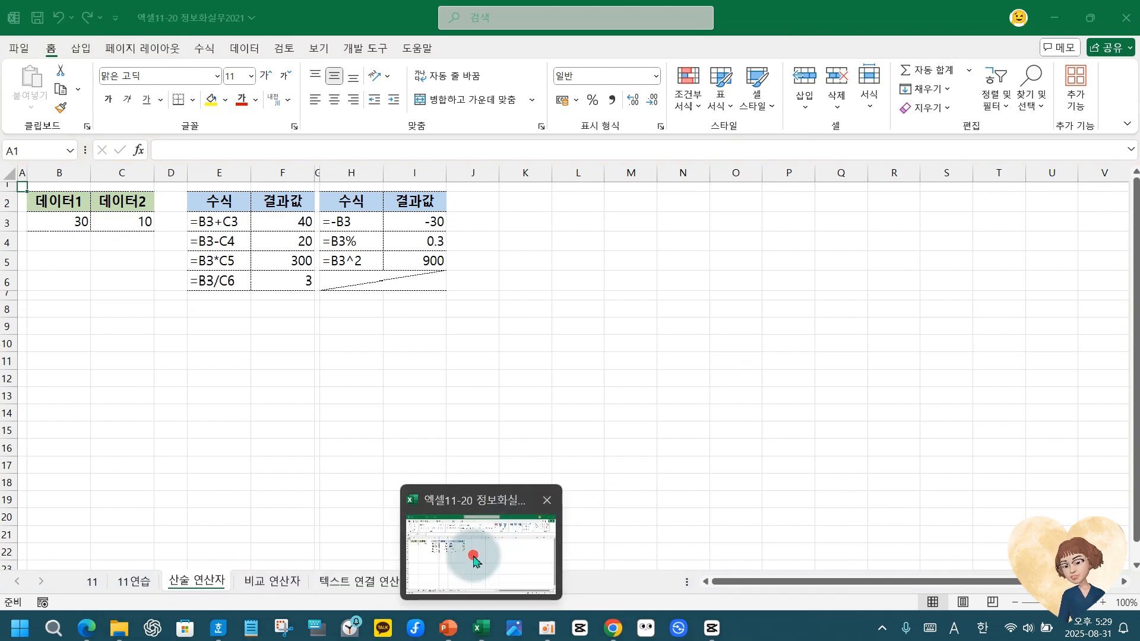
left_click(474, 558)
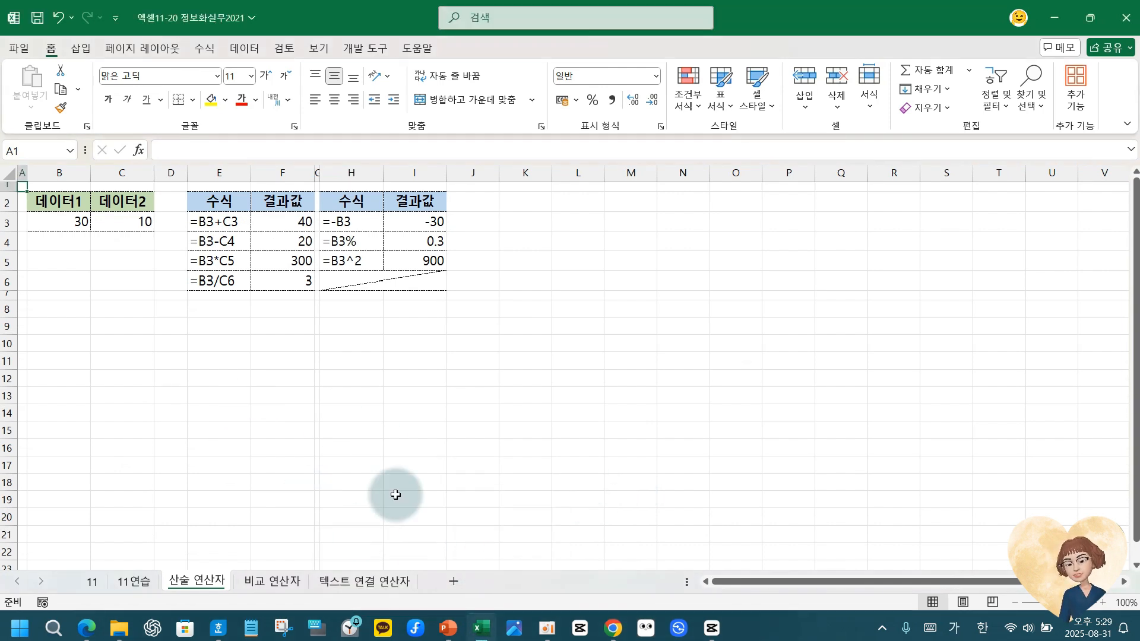
- Open the Ch12 workbook from the 정보화실무2021-엑셀 예제파일 folder in 다운로드 and enable editing for it
left_click(20, 48)
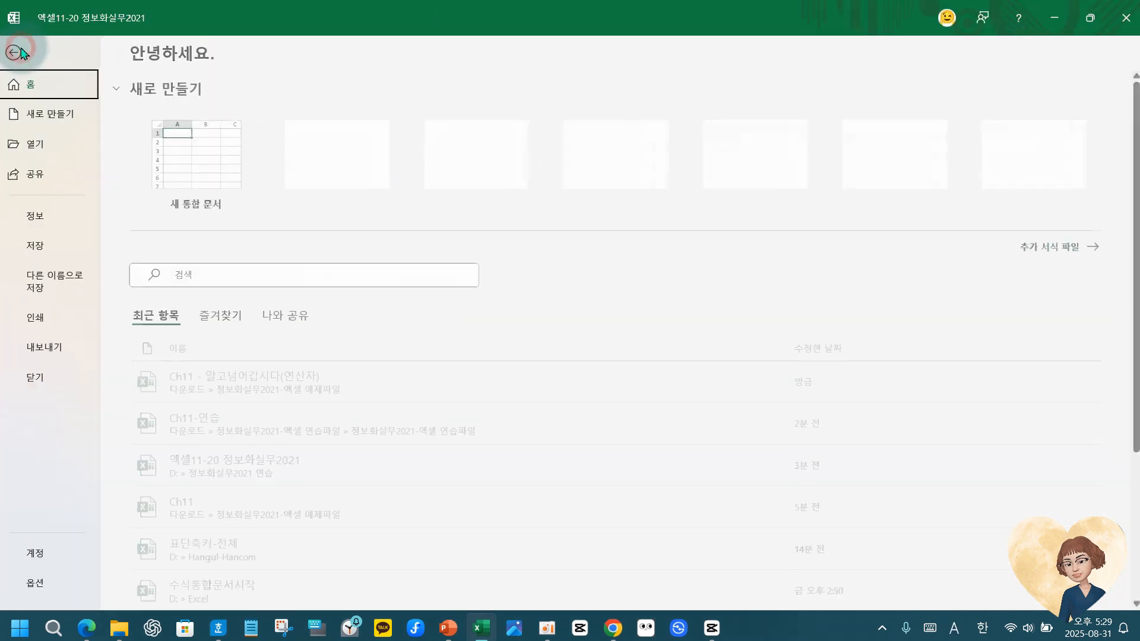
left_click(37, 145)
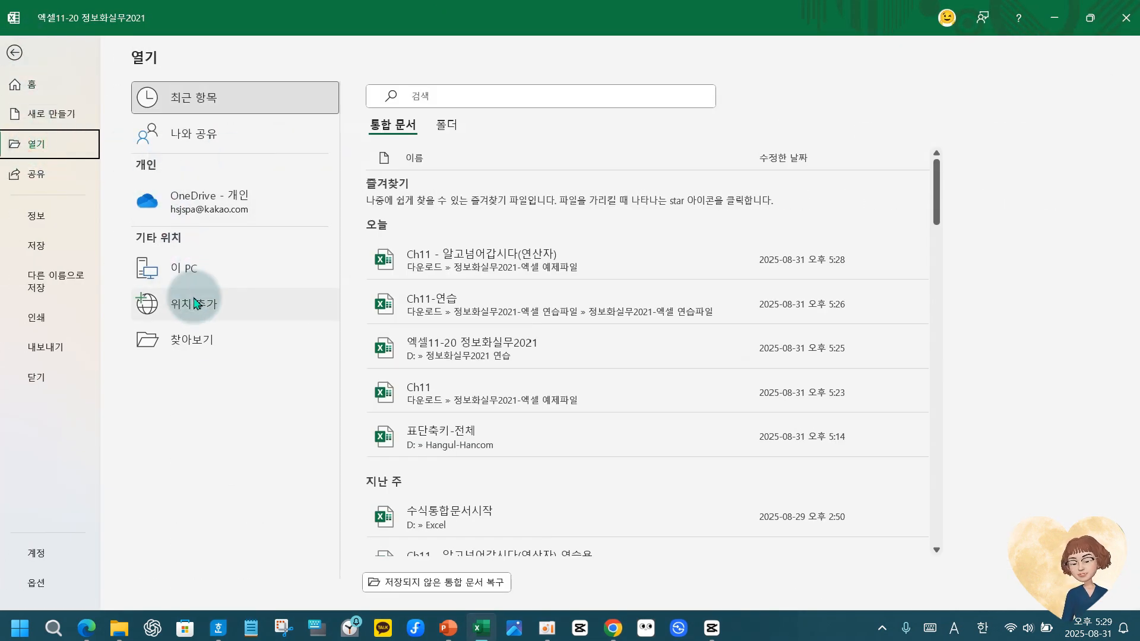
left_click(196, 340)
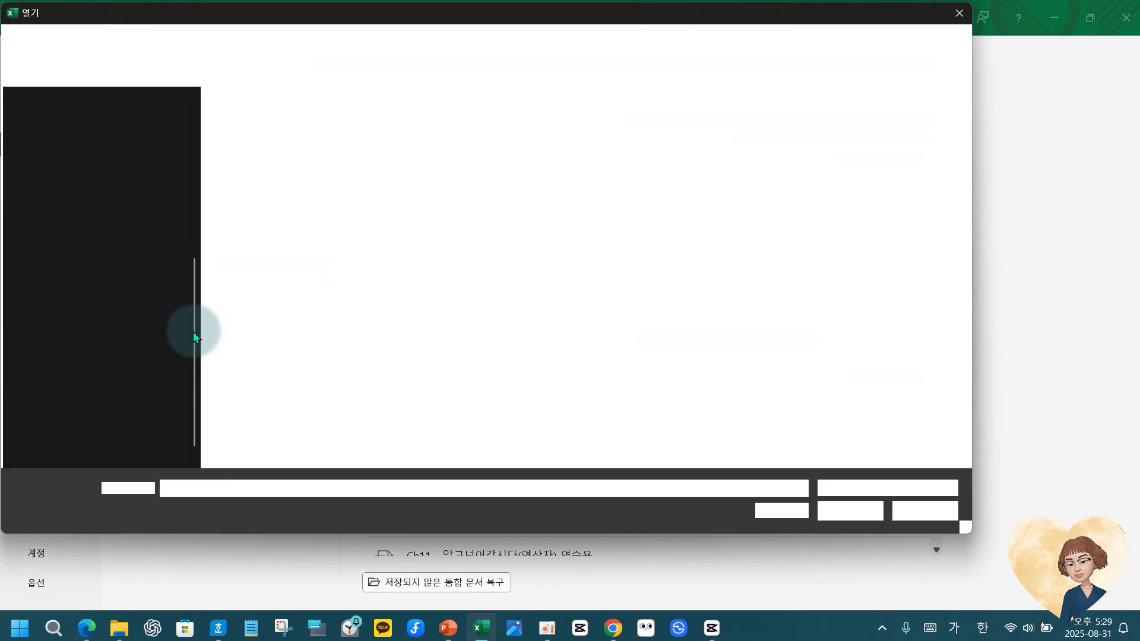
scroll(95, 241, "up", 6)
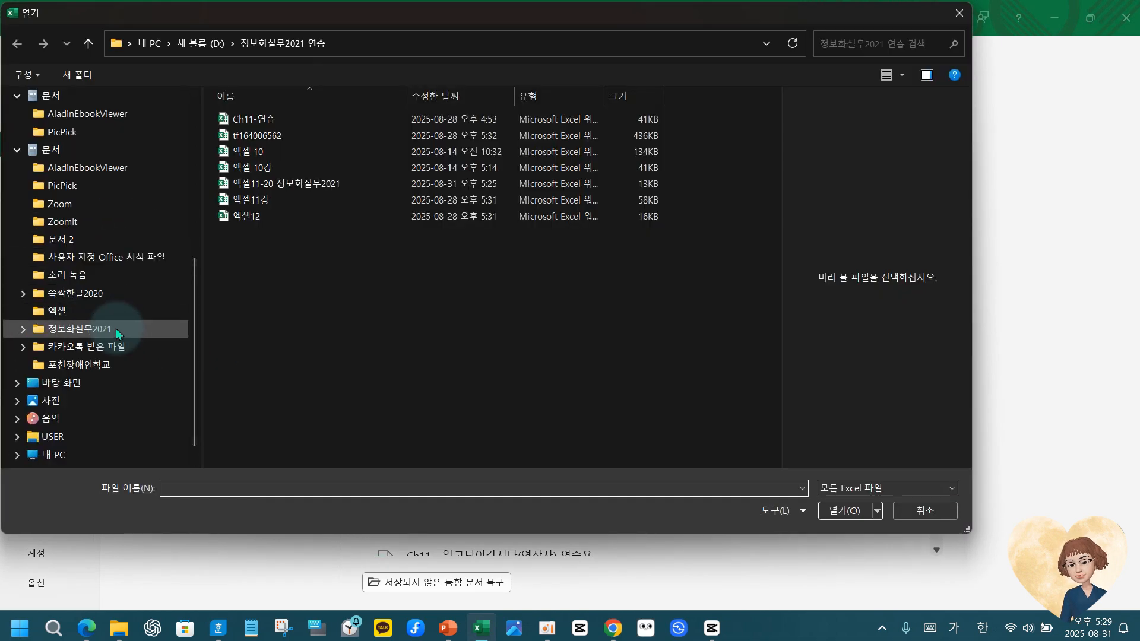
left_click(60, 153)
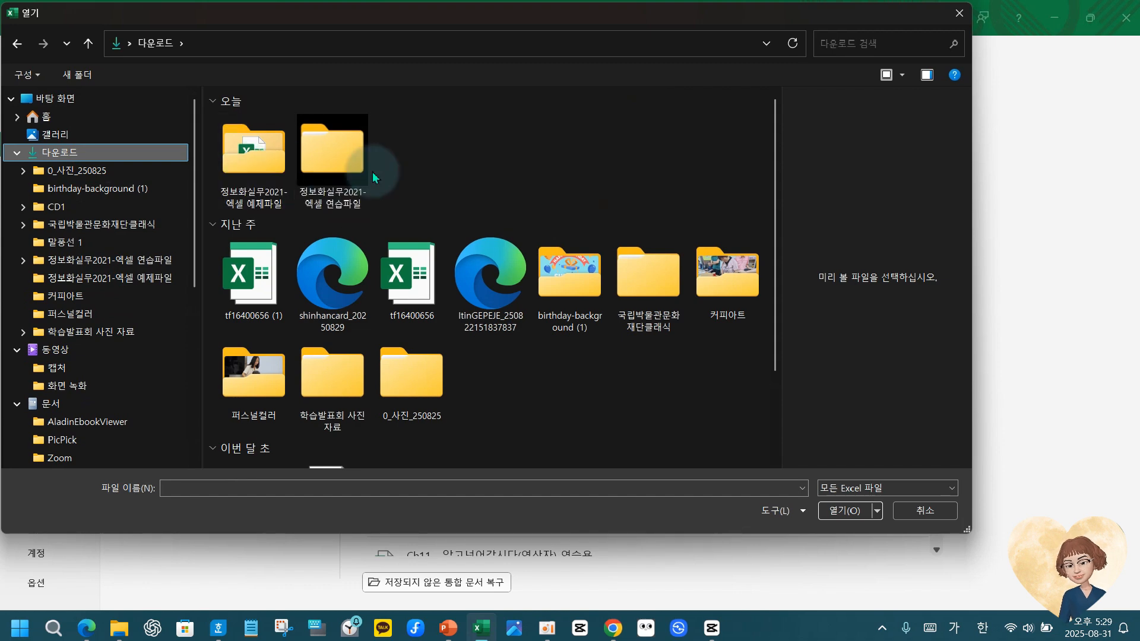
double_click(245, 200)
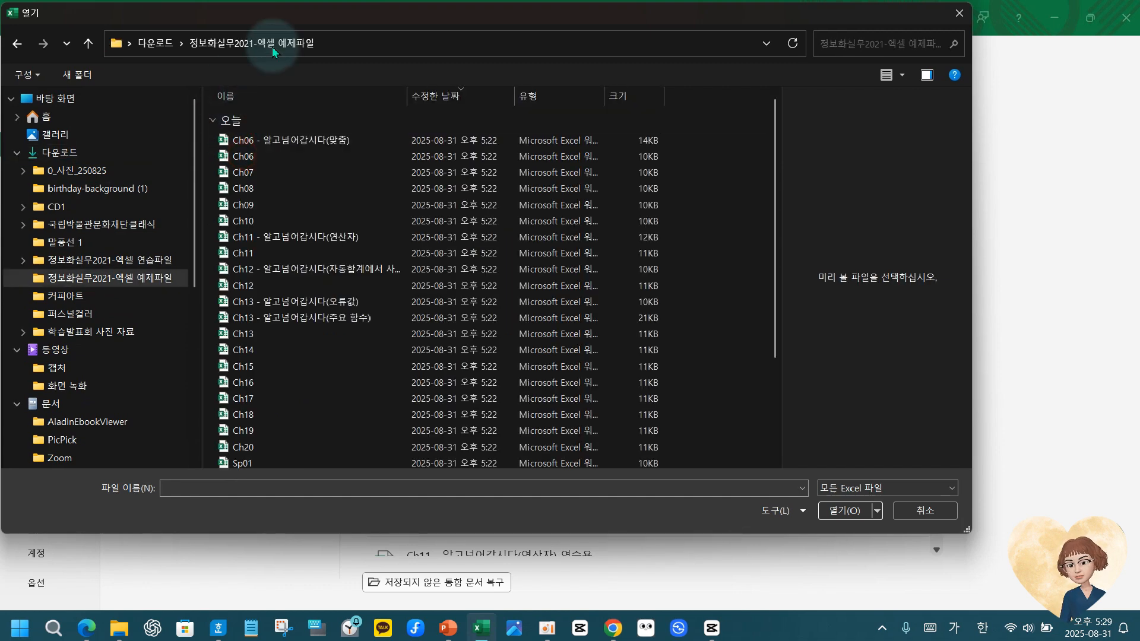
left_click(280, 287)
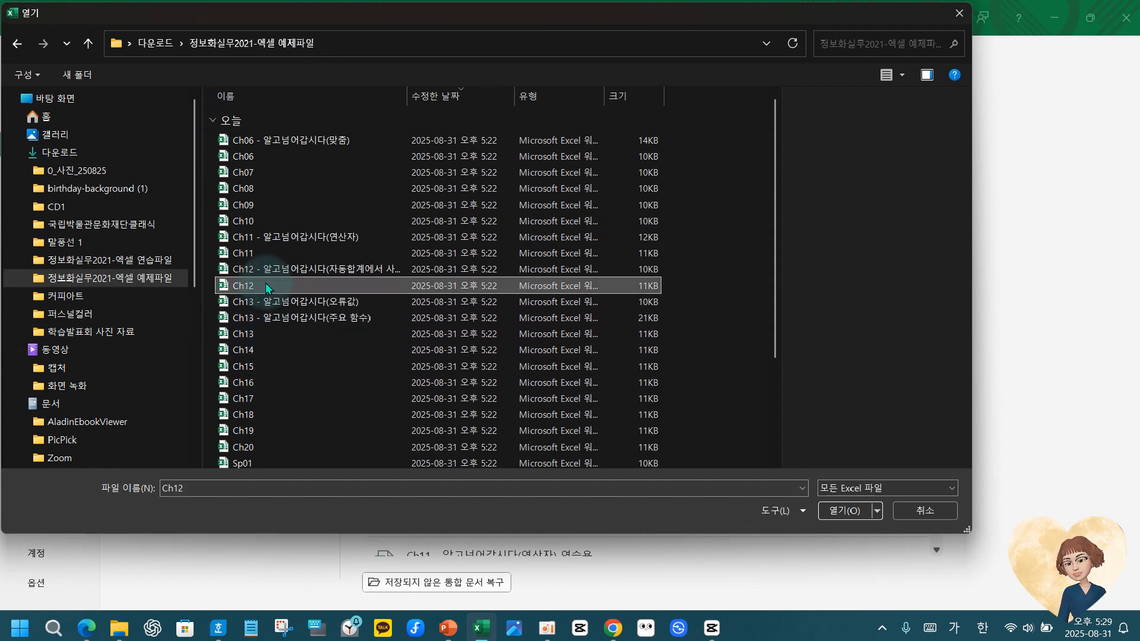
left_click(828, 507)
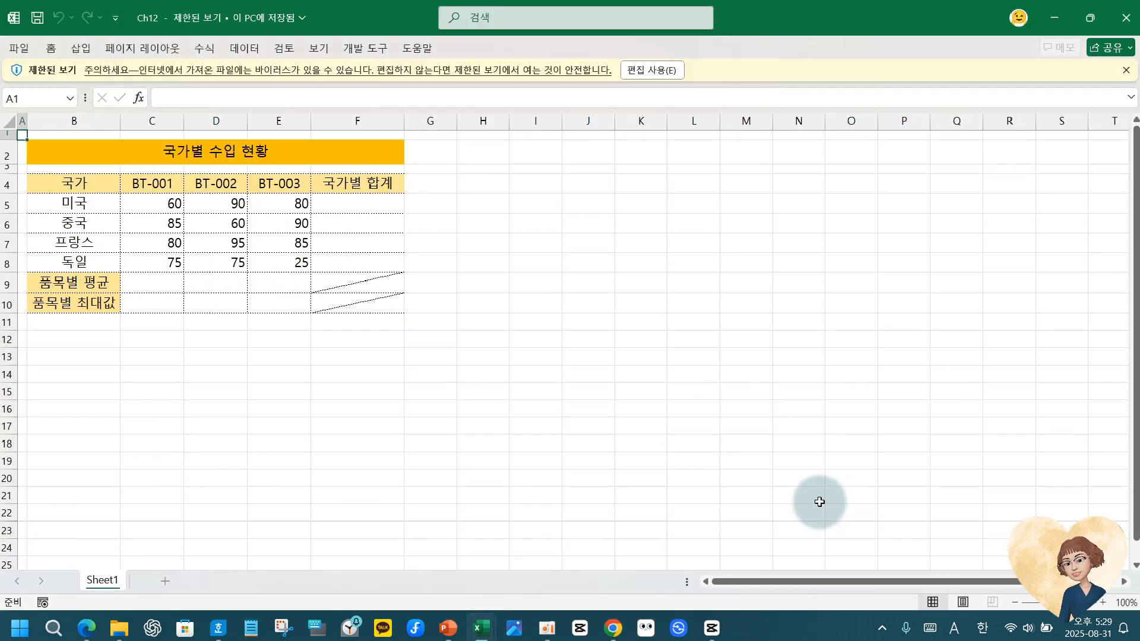
left_click(648, 70)
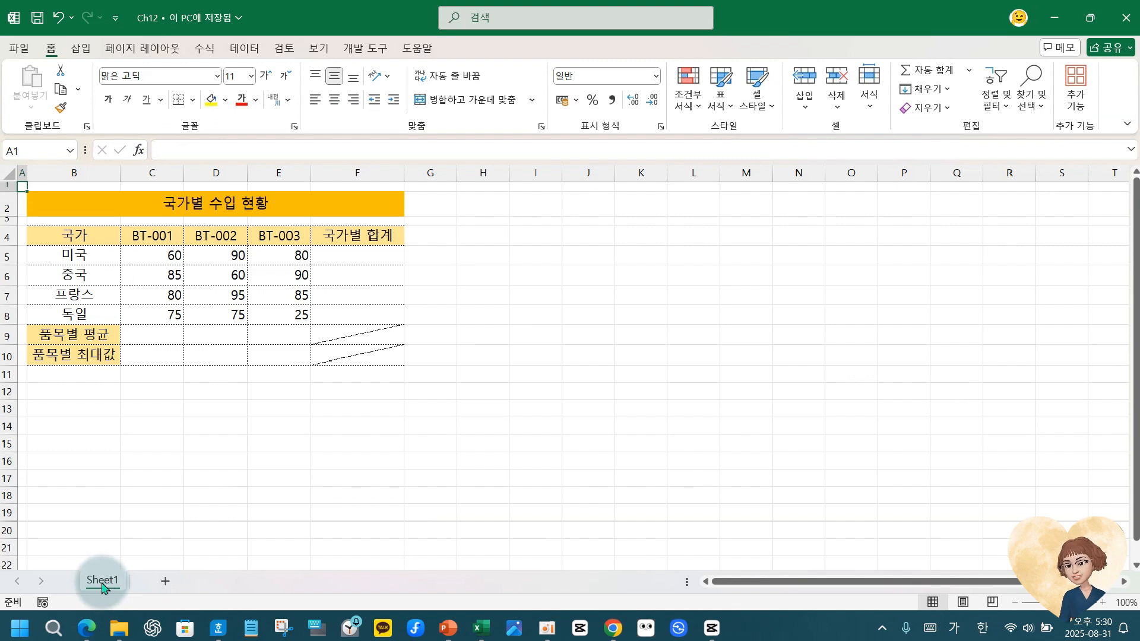
- Rename Sheet1 of the Ch12 workbook as 12
double_click(102, 584)
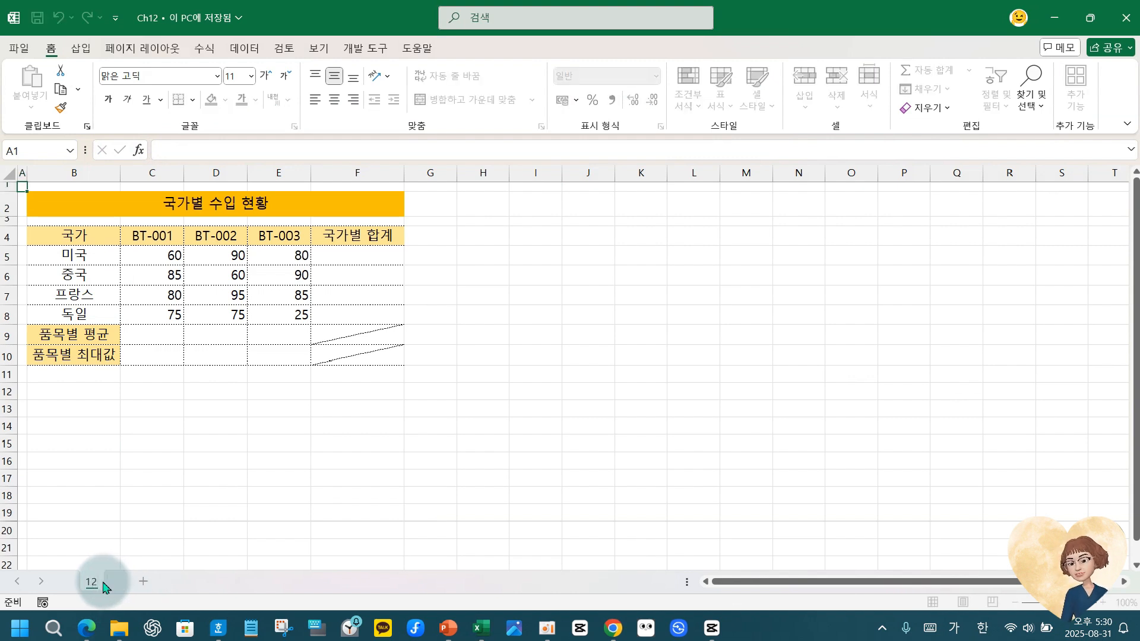
type("12")
key("Return")
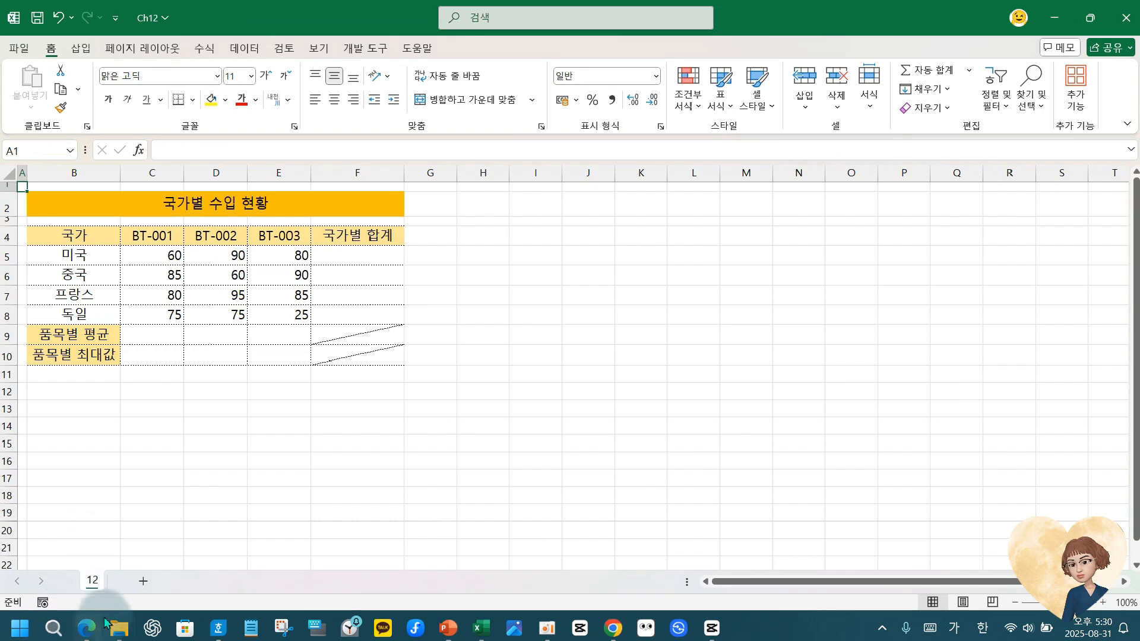
- Copy sheet 12 to the end of the 엑셀11-20 정보화실무2021.xlsx workbook, with the create-a-copy option on
right_click(92, 582)
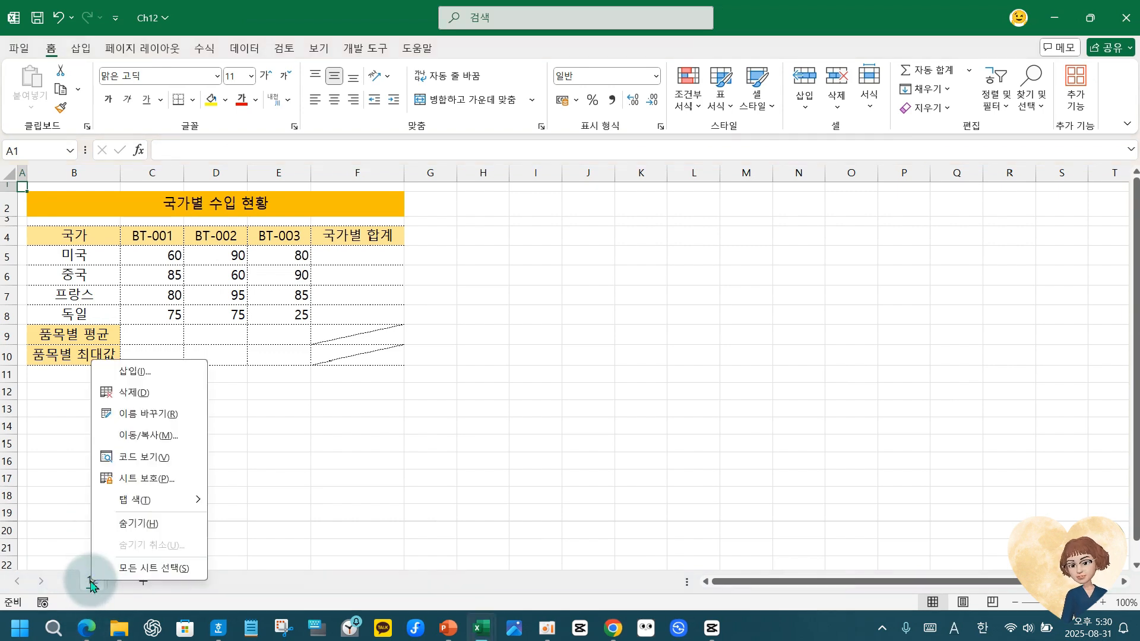
left_click(153, 436)
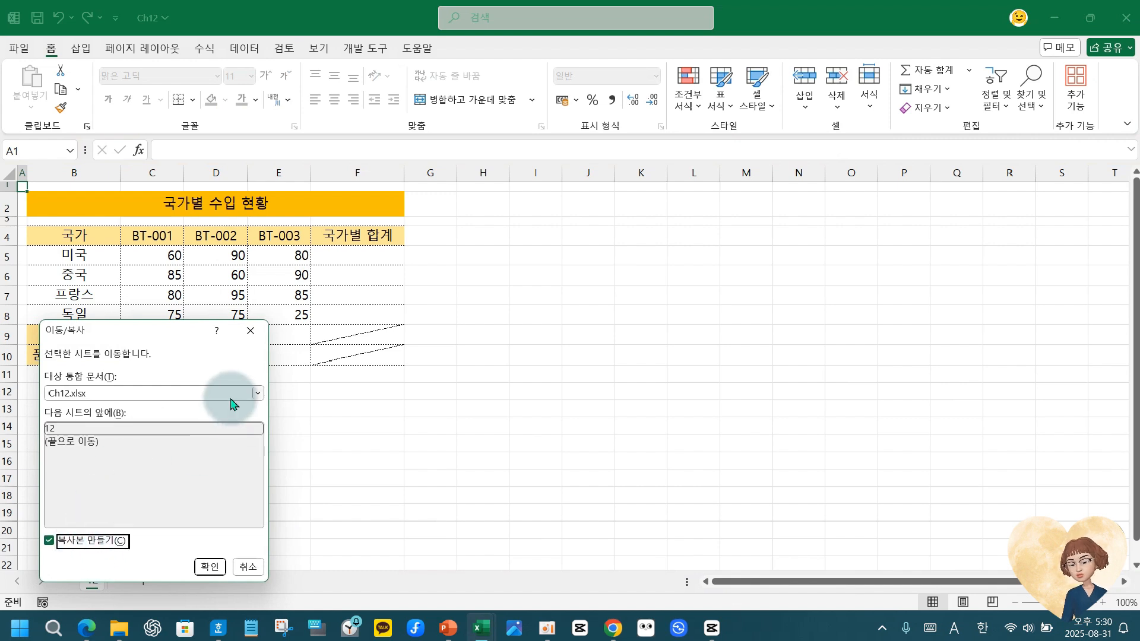
left_click(258, 393)
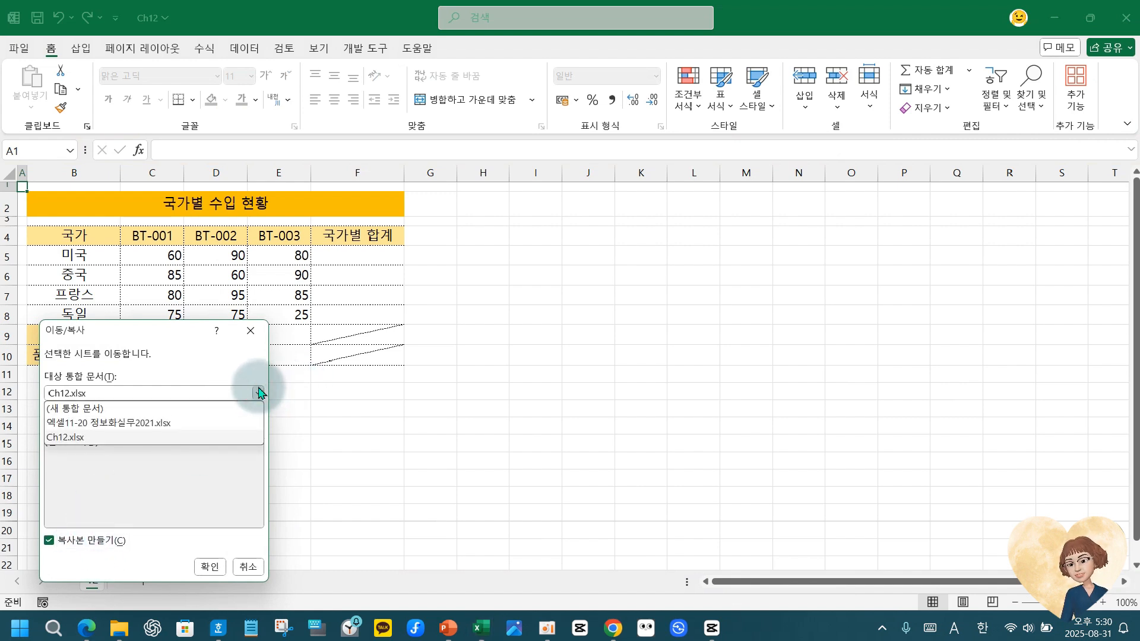
left_click(171, 426)
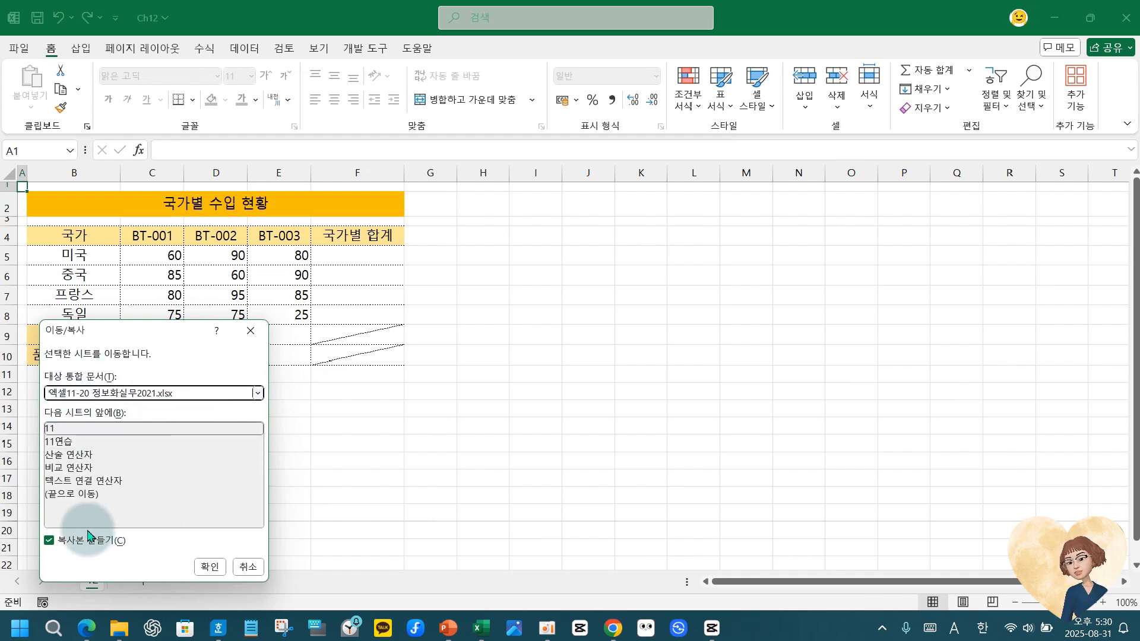
left_click(86, 495)
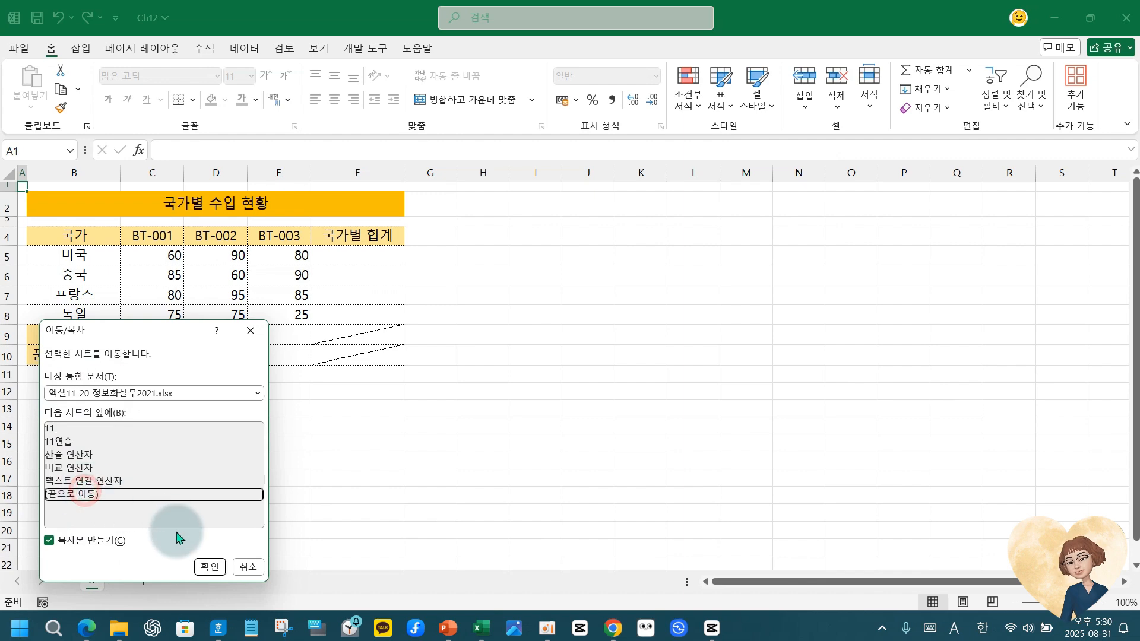
left_click(210, 569)
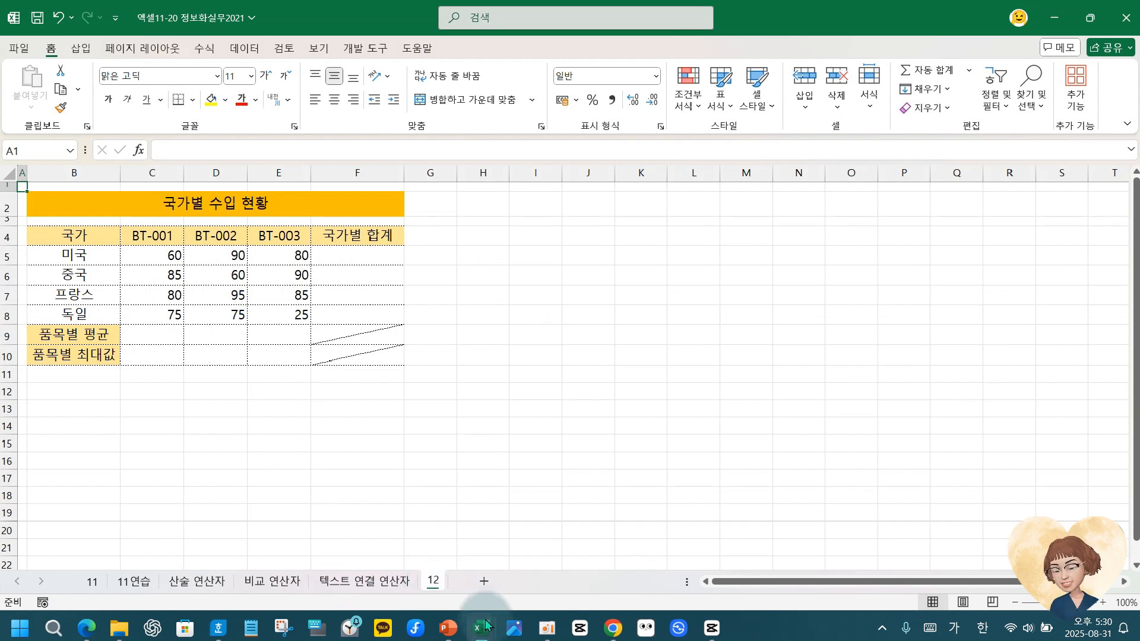
- Close the Ch12 workbook, saving its changes
mouse_move(486, 625)
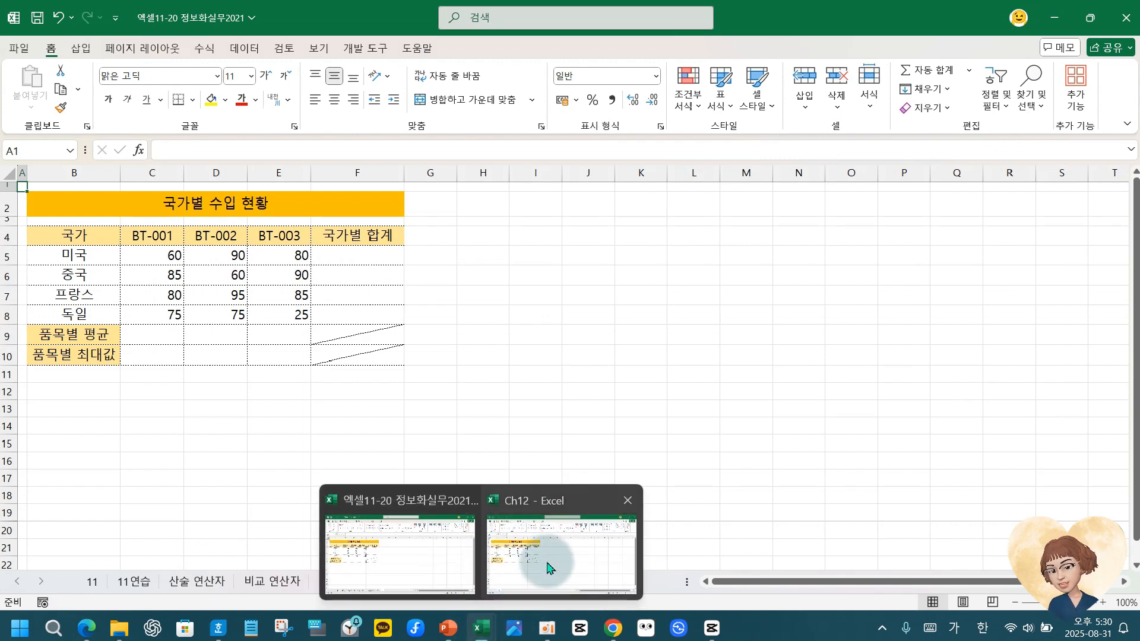
left_click(629, 502)
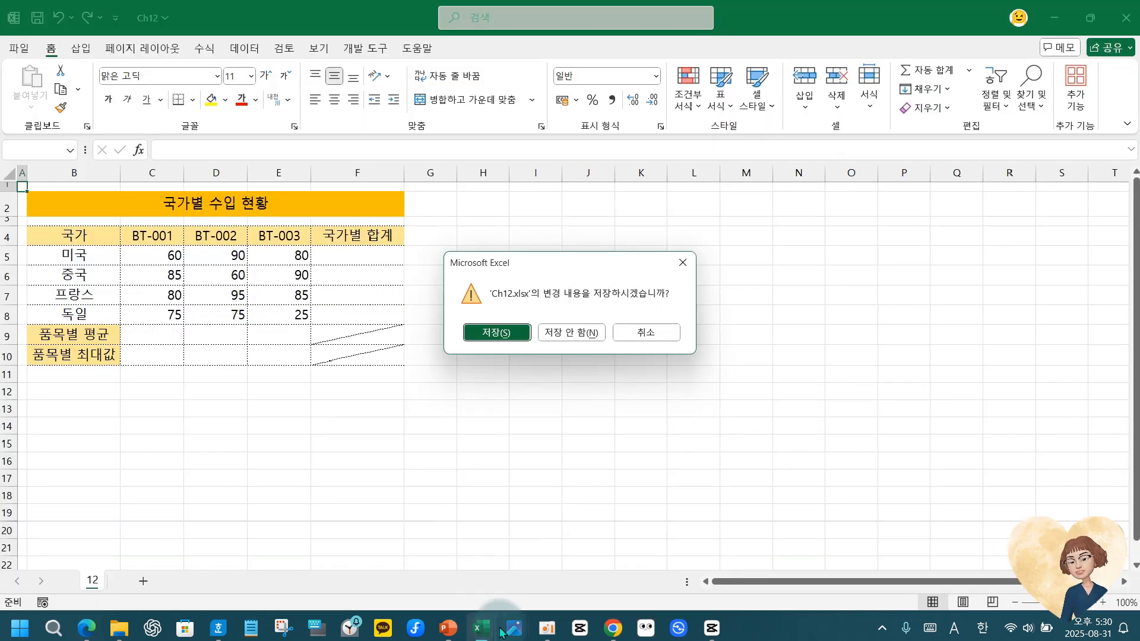
left_click(503, 334)
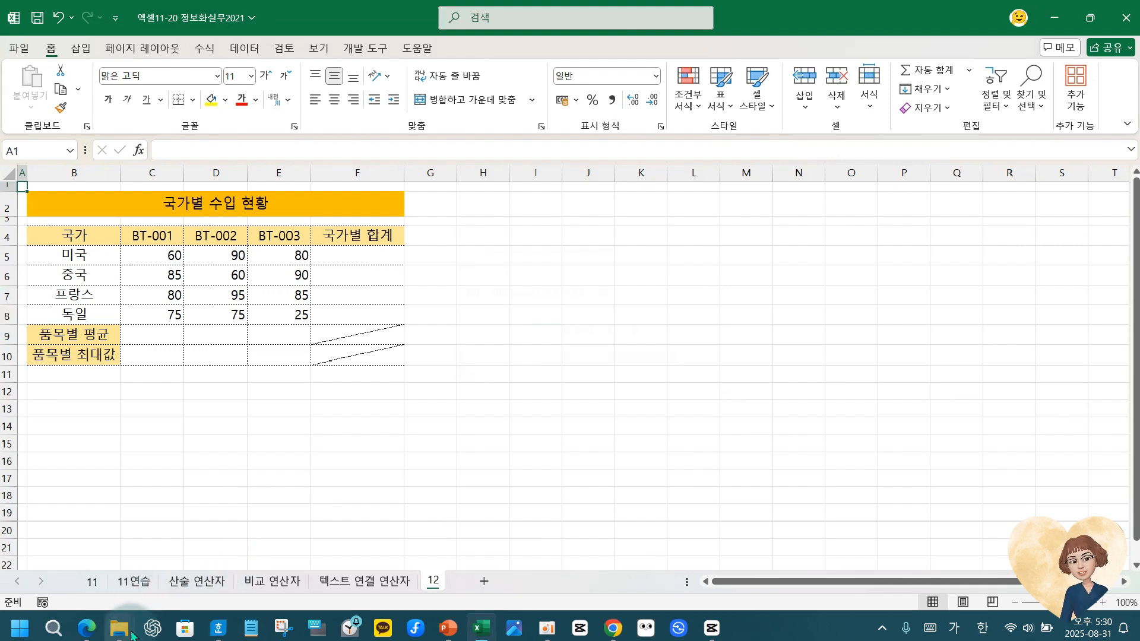
- Switch to a 다운로드 window in File Explorer, narrow it, and open the zipped 정보화실무2021-엑셀 예제파일 archive in it
mouse_move(124, 634)
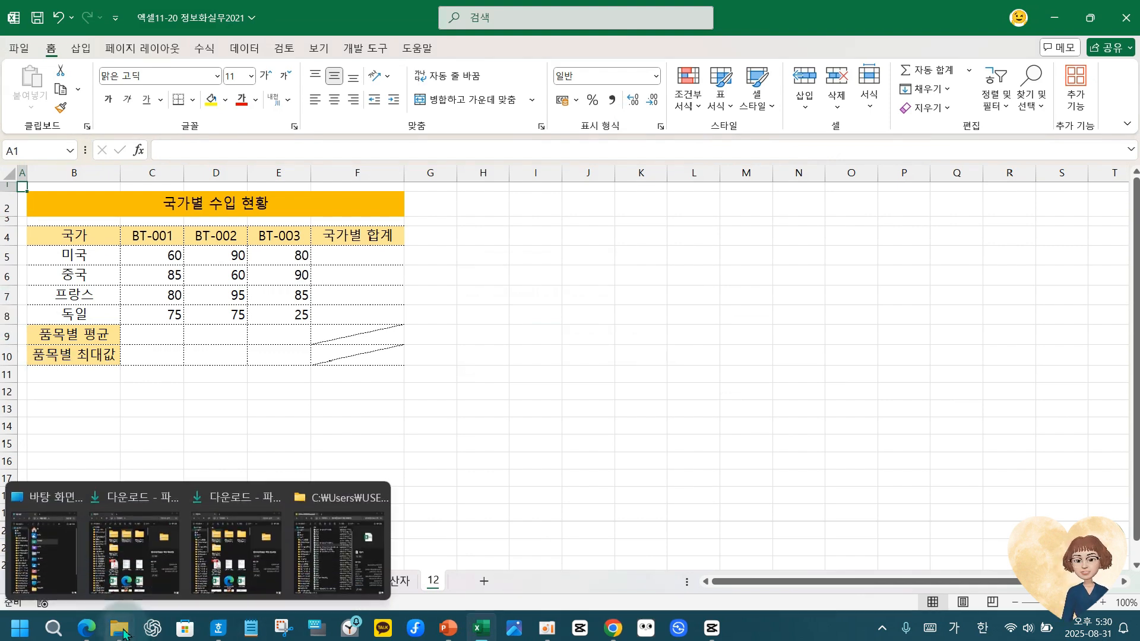
mouse_move(483, 638)
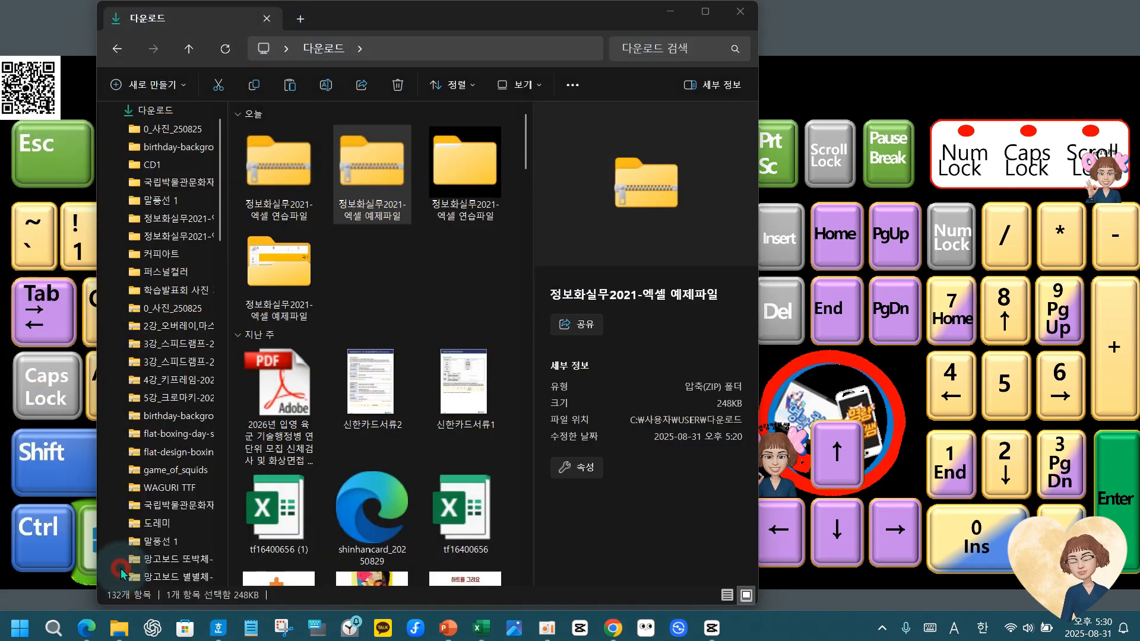
left_click(118, 558)
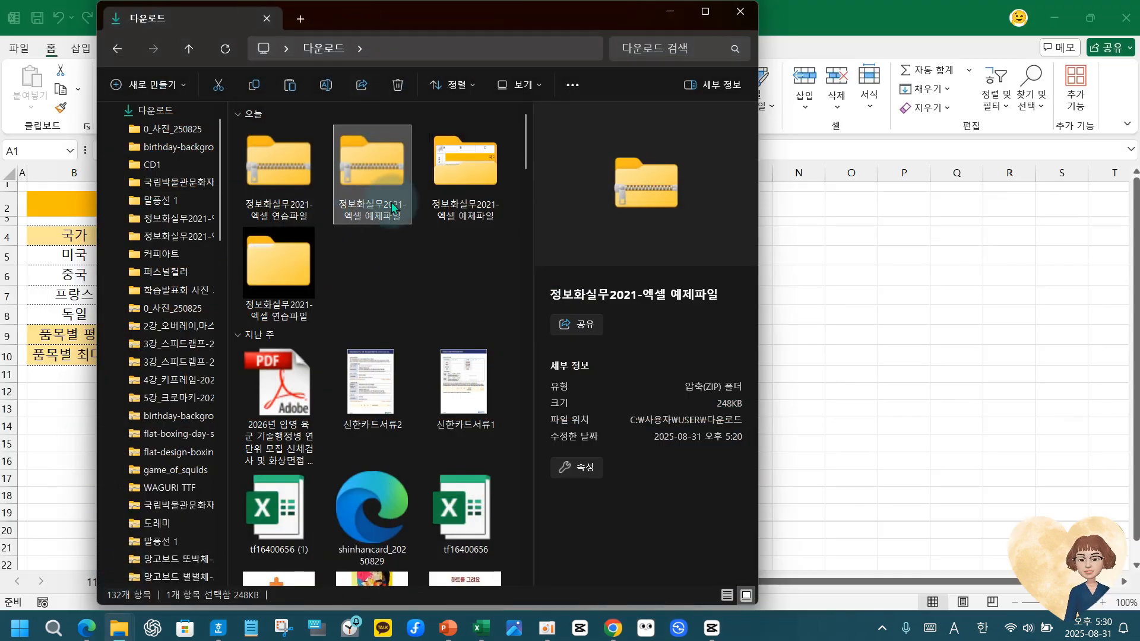
mouse_move(589, 19)
left_mouse_down()
mouse_move(535, 13)
mouse_move(577, 27)
left_mouse_up()
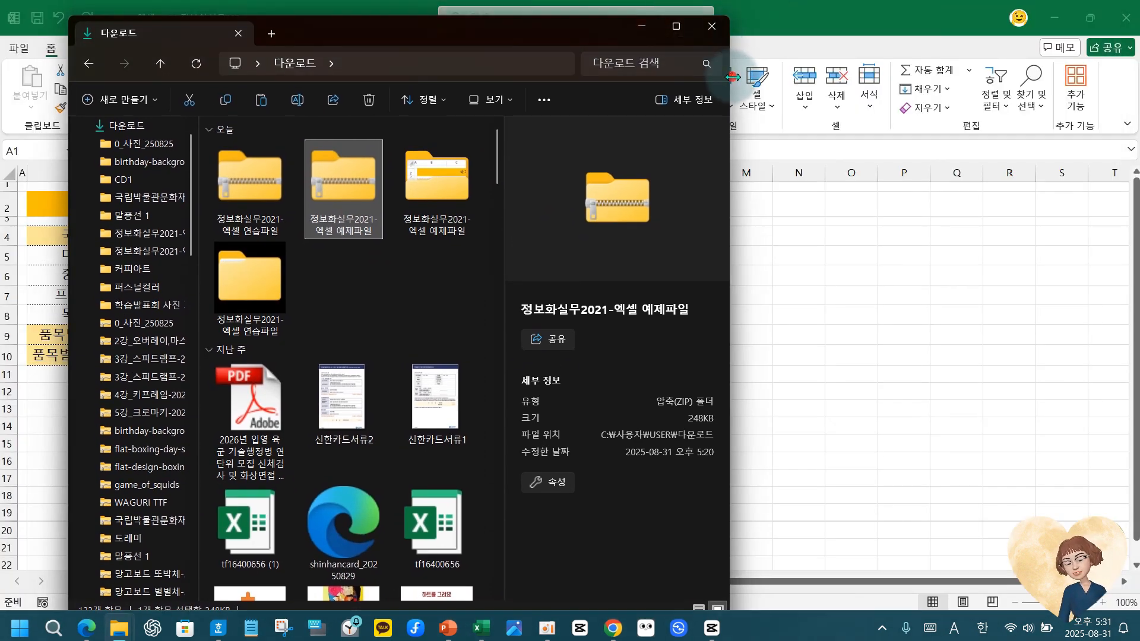
left_click_drag(731, 83, 640, 83)
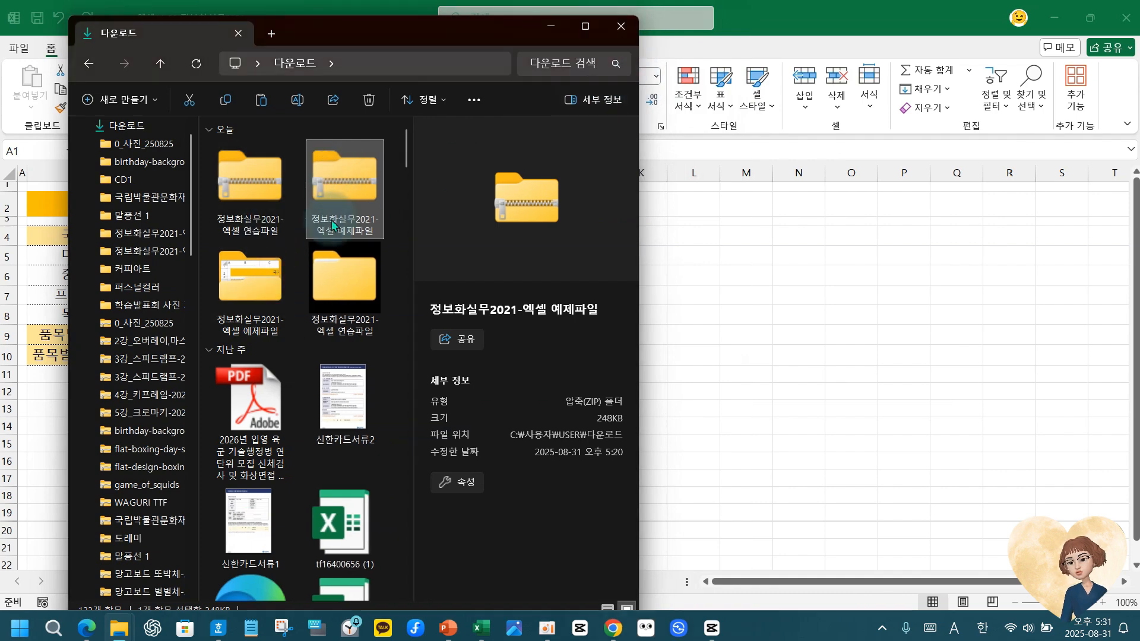
double_click(333, 191)
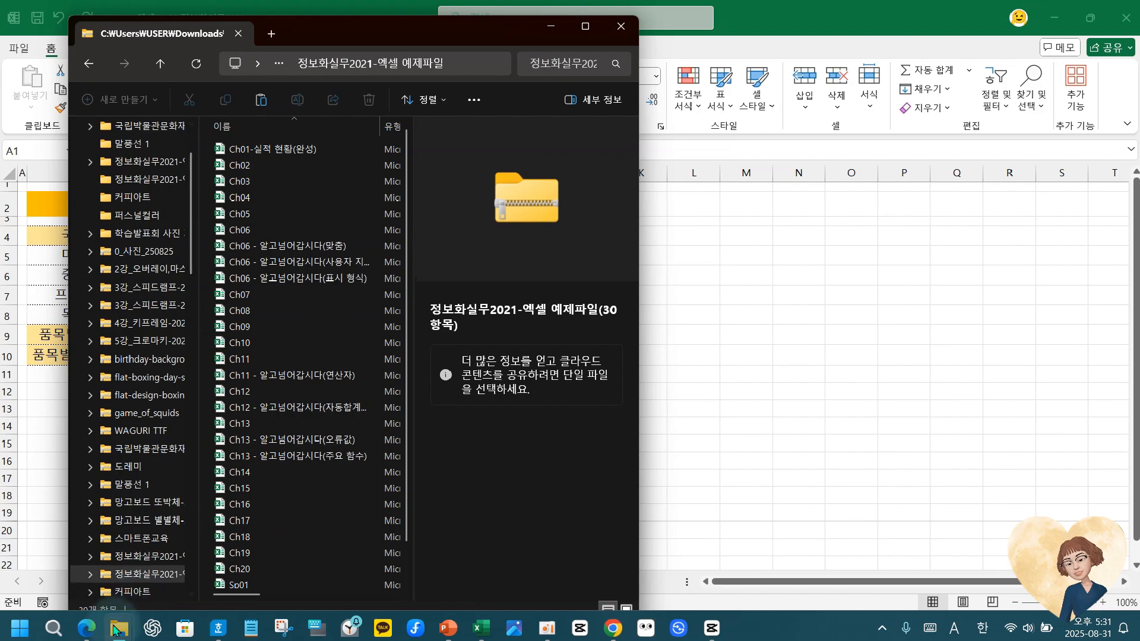
- Open the 정보화실무2021-엑셀 연습파일 folder in the other 다운로드 window, place it over the example files window, and close the surplus Explorer windows
mouse_move(118, 628)
mouse_move(196, 573)
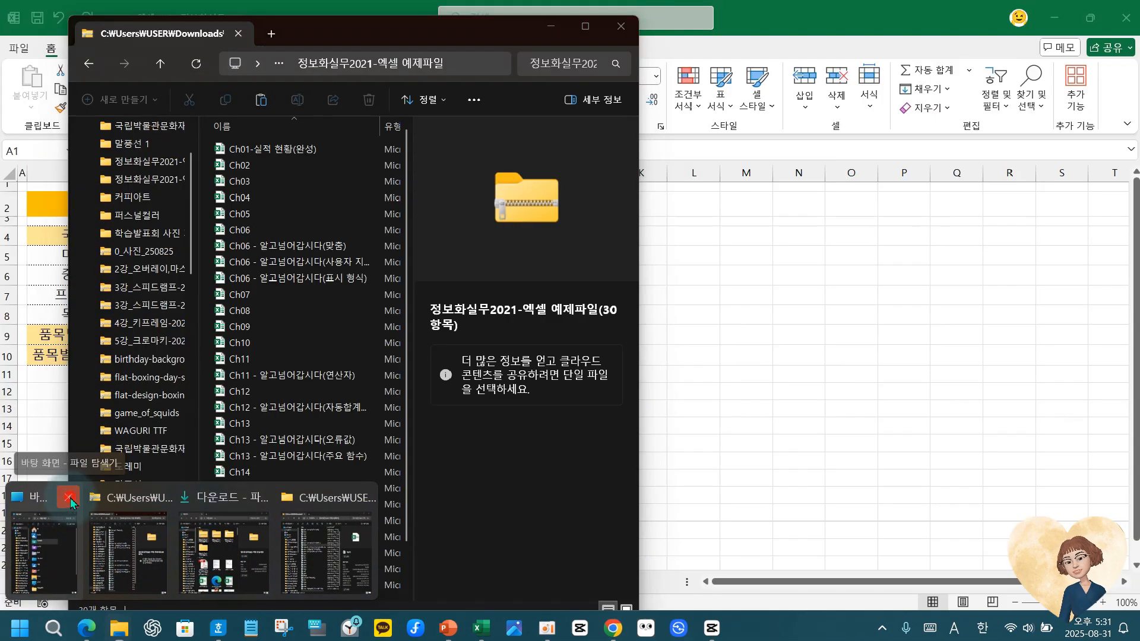
left_click(70, 498)
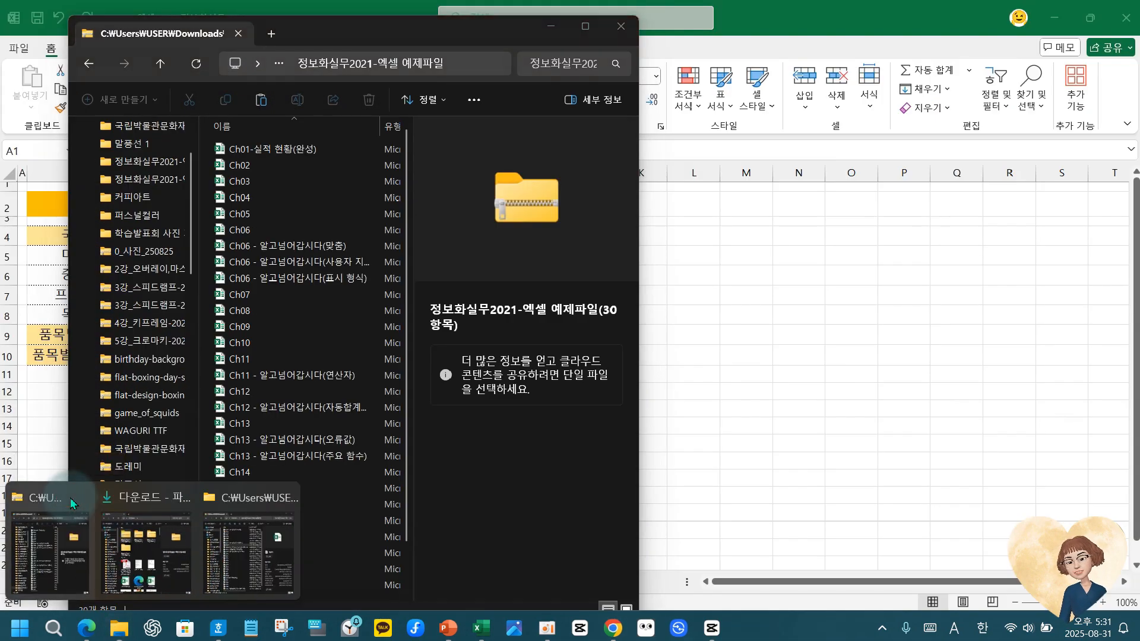
left_click(151, 553)
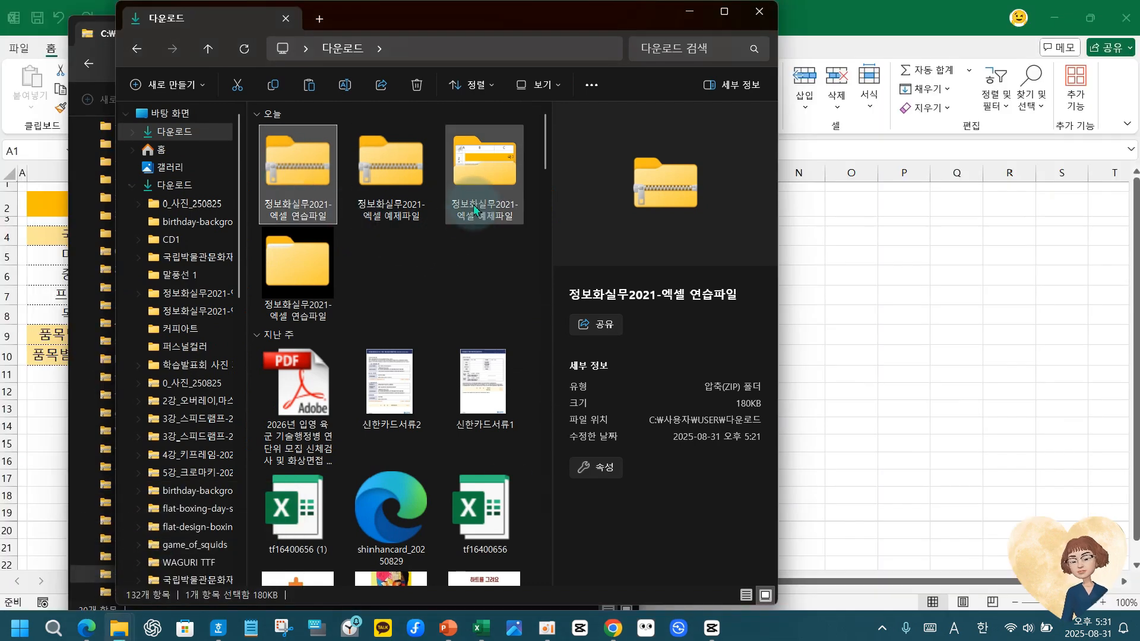
double_click(297, 264)
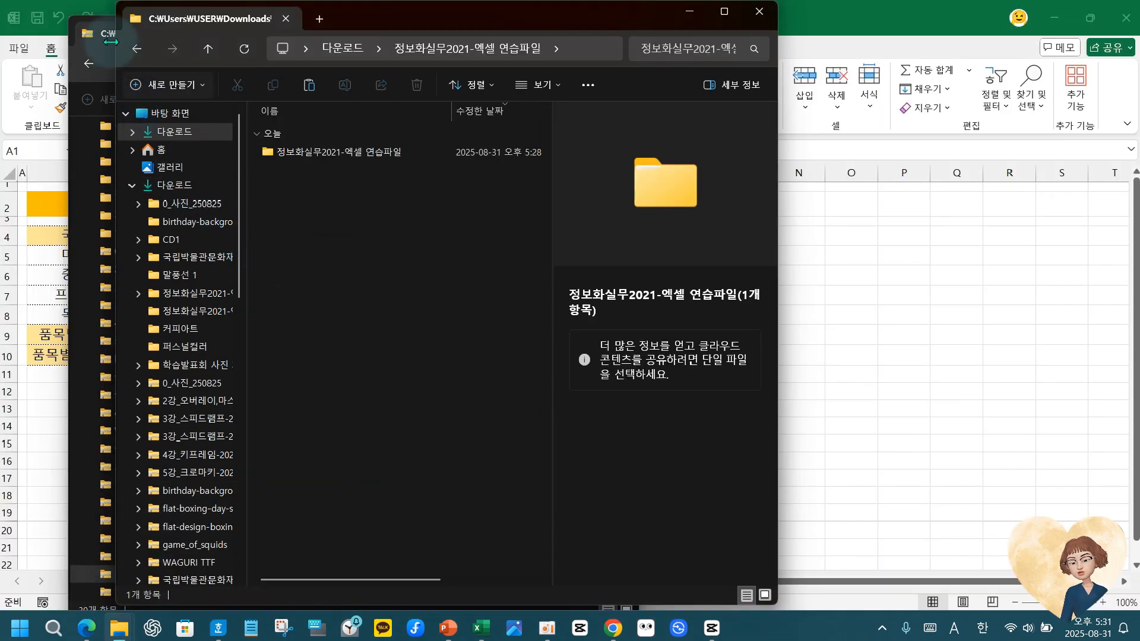
left_click_drag(230, 19, 330, 20)
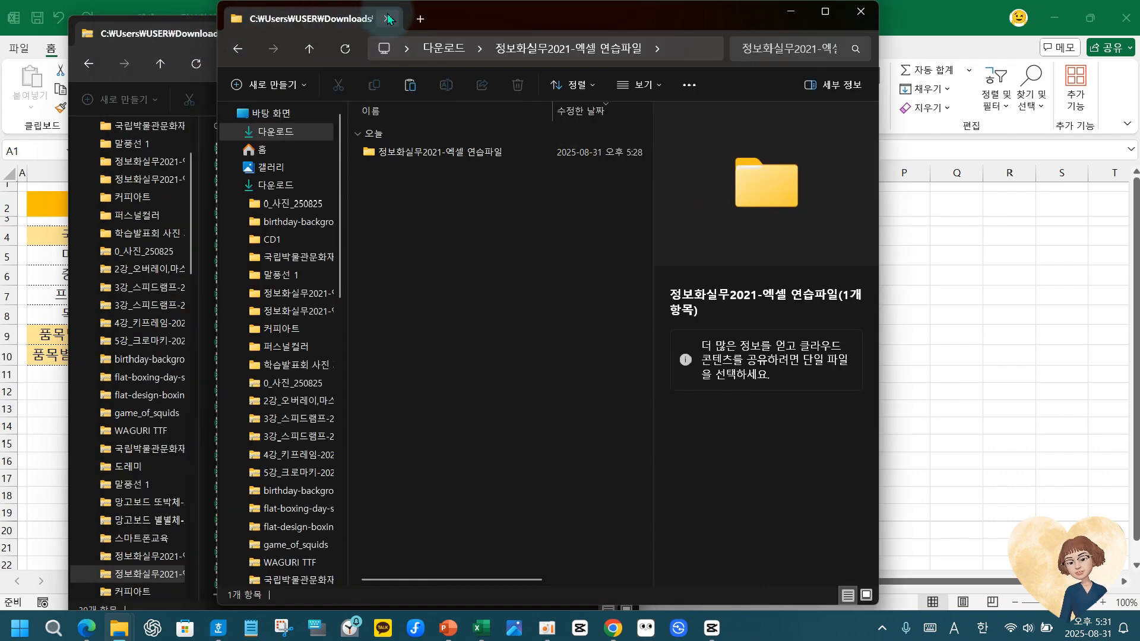
left_click_drag(481, 19, 258, 93)
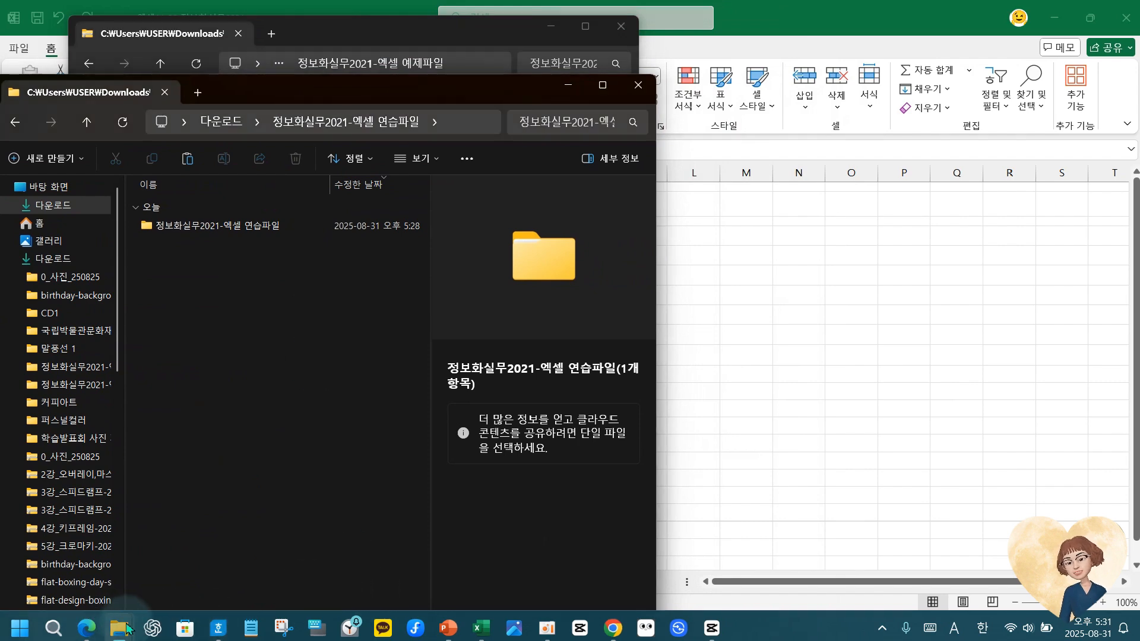
mouse_move(126, 628)
mouse_move(264, 531)
left_click(280, 499)
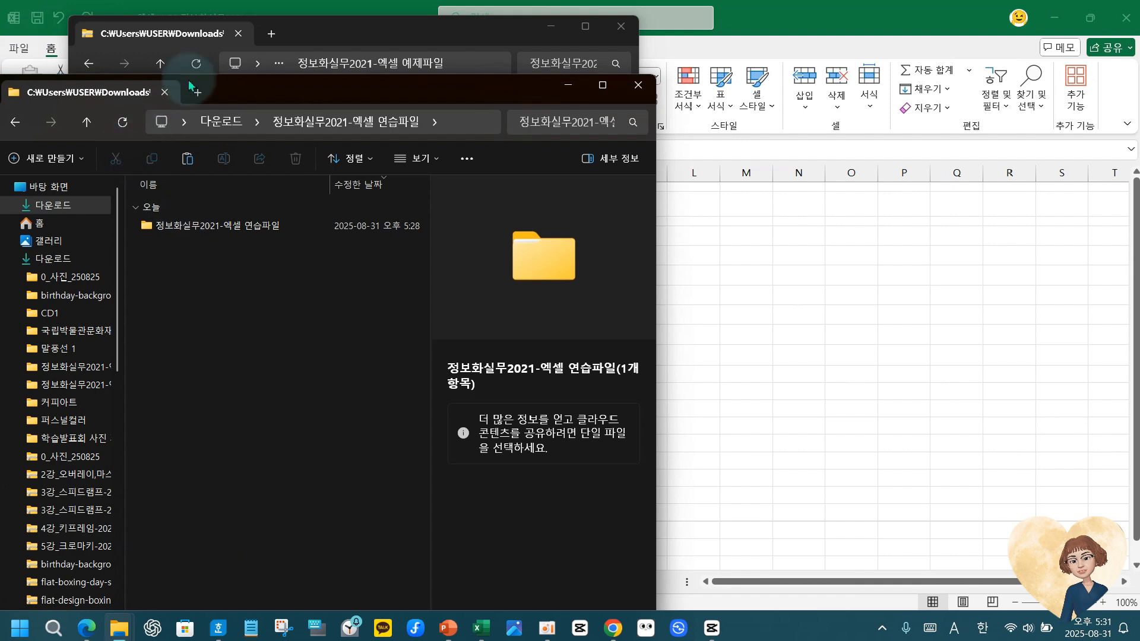
- Open the Ch12-연습 workbook from the inner 정보화실무2021-엑셀 연습파일 folder and enable editing for it
left_click(213, 222)
double_click(212, 219)
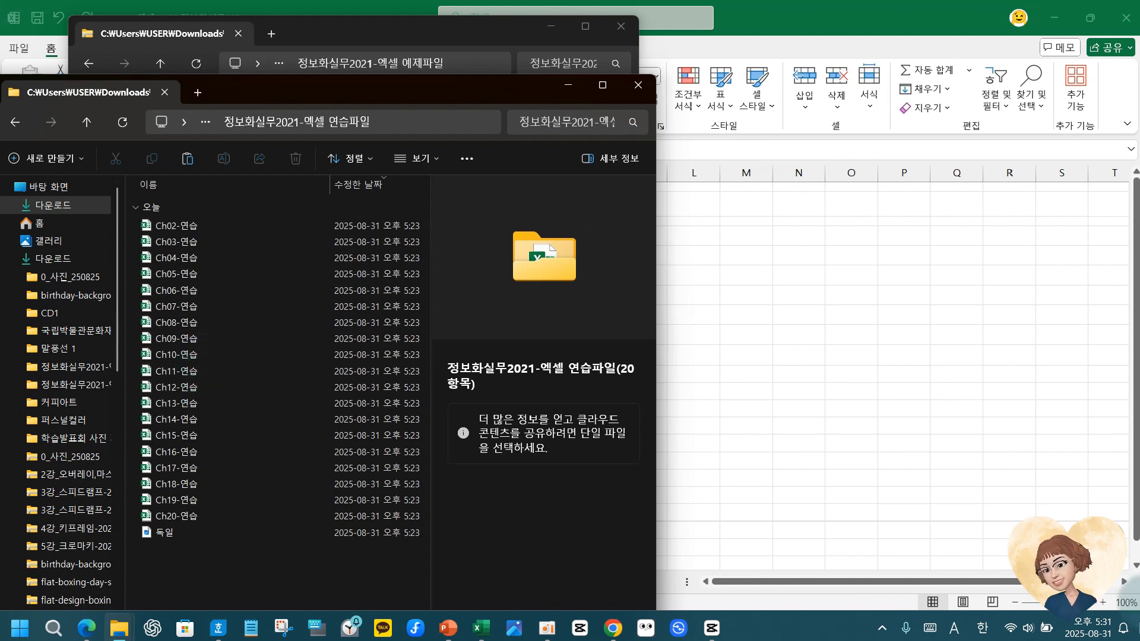
double_click(167, 392)
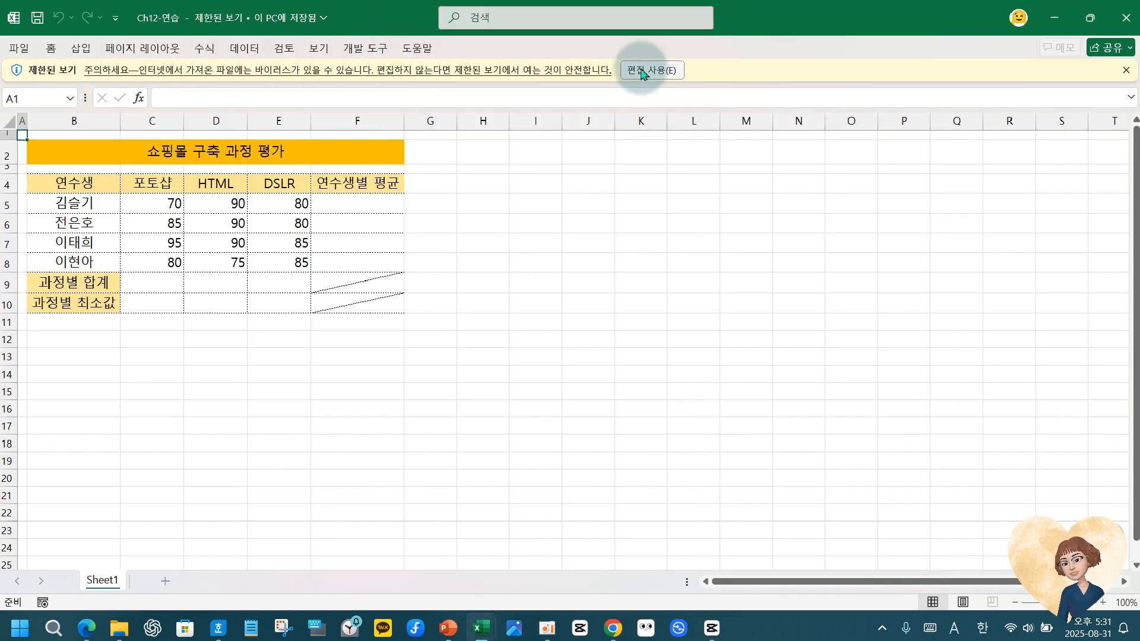
left_click(641, 70)
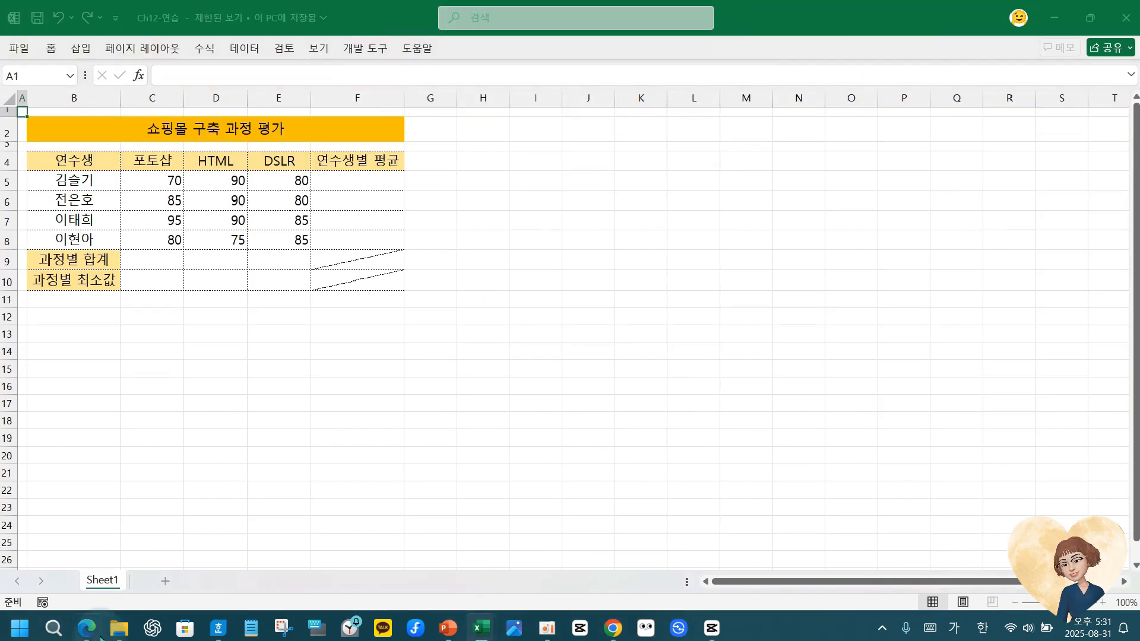
double_click(102, 581)
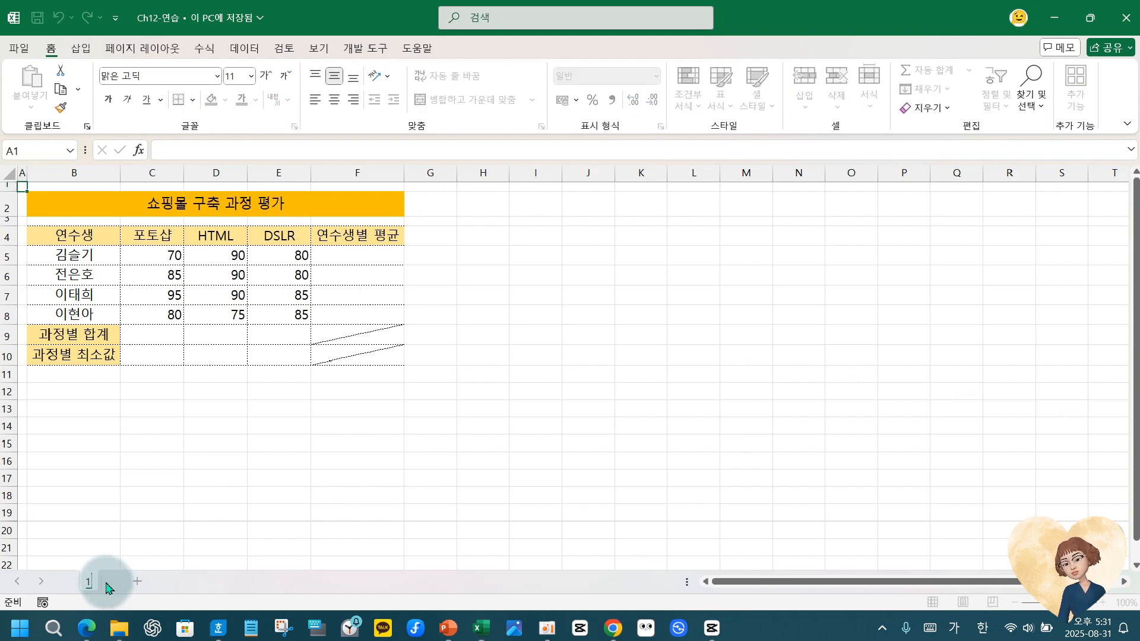
type("12얀ㅅ,")
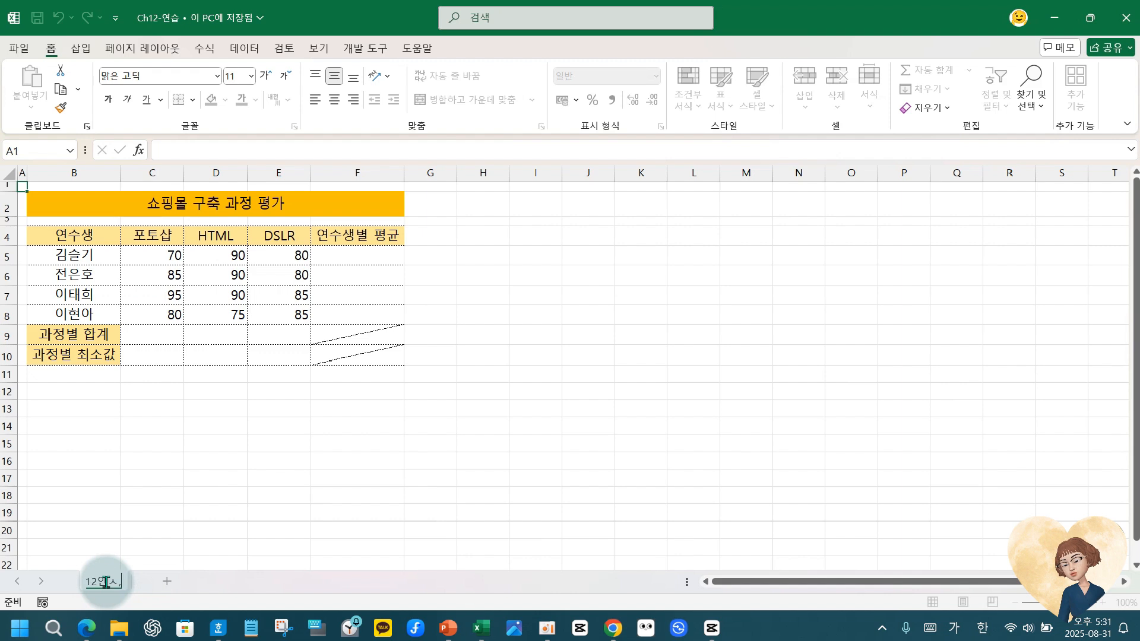
type("ㅂ")
key("Return")
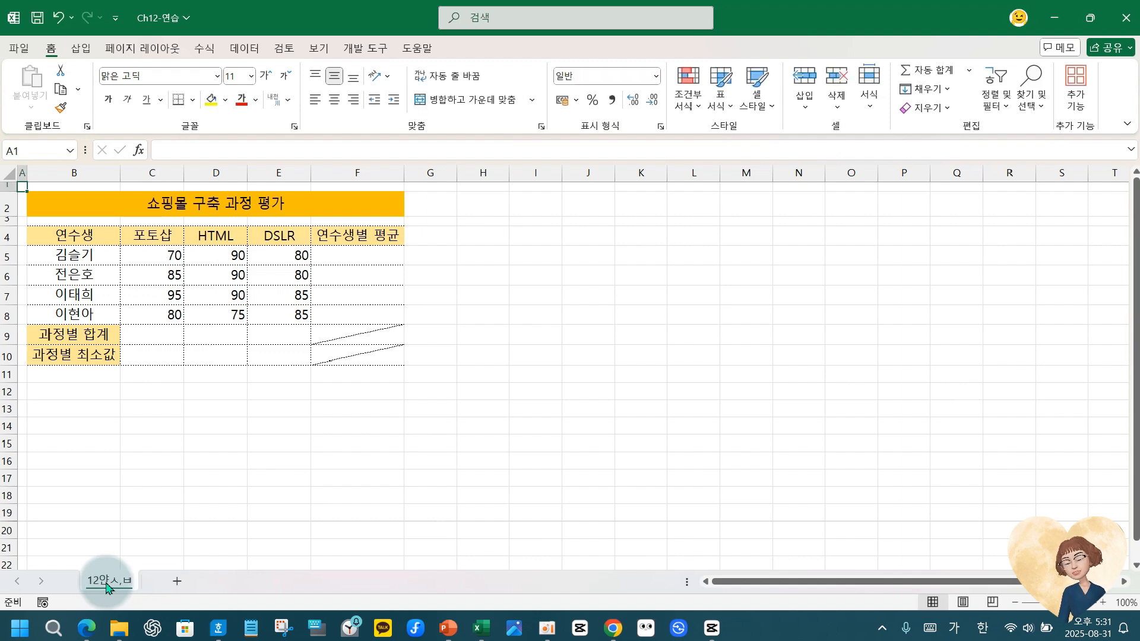
- Rename the only sheet of the Ch12-연습 workbook as 12연습
double_click(108, 582)
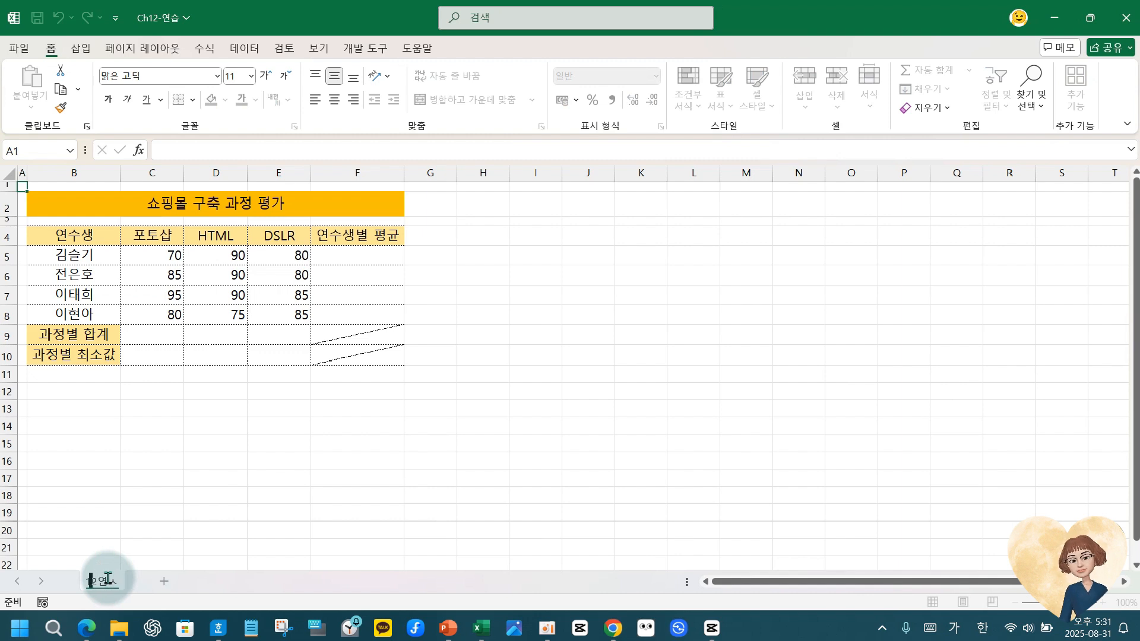
type("12연ㅅㅡㅂ")
key("Return")
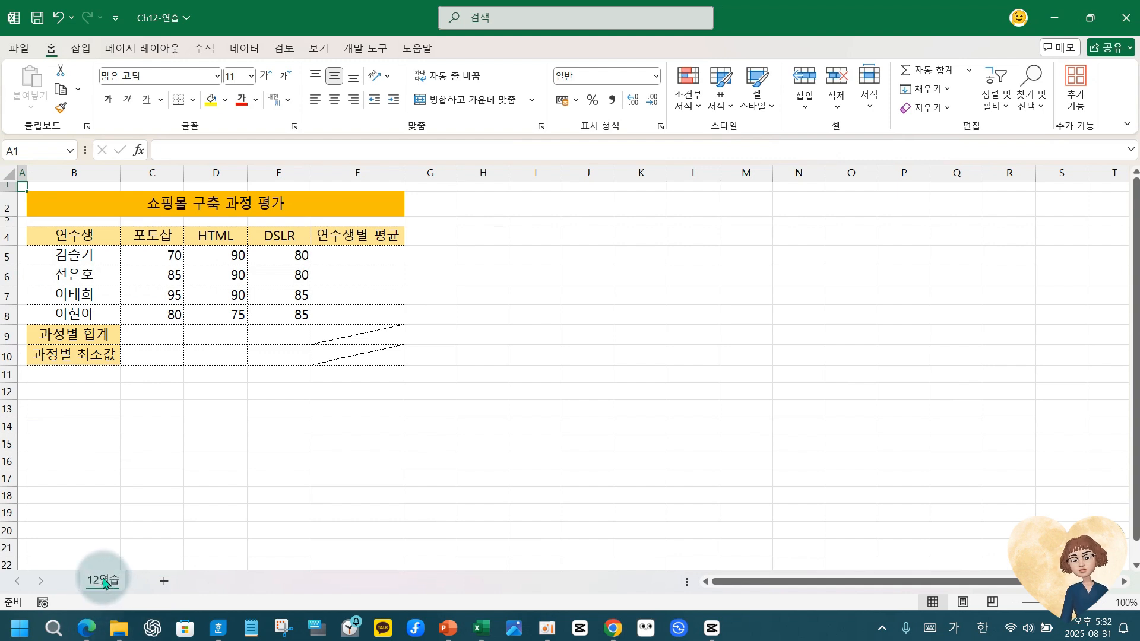
- Copy the 12연습 sheet to the end of the 엑셀11-20 정보화실무2021 workbook
right_click(104, 582)
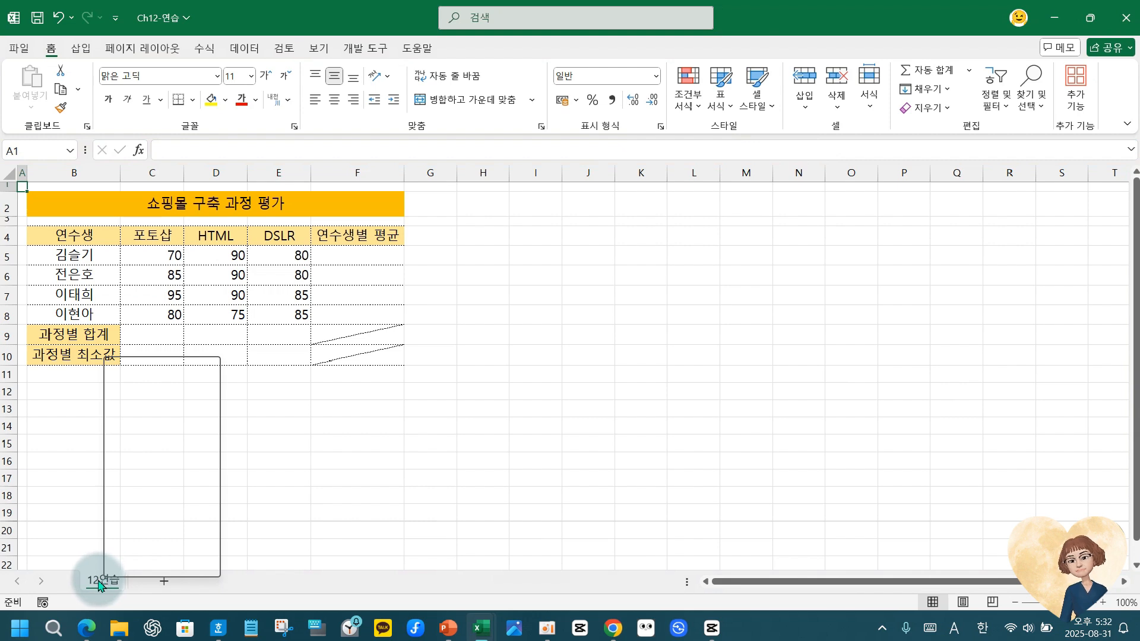
left_click(308, 514)
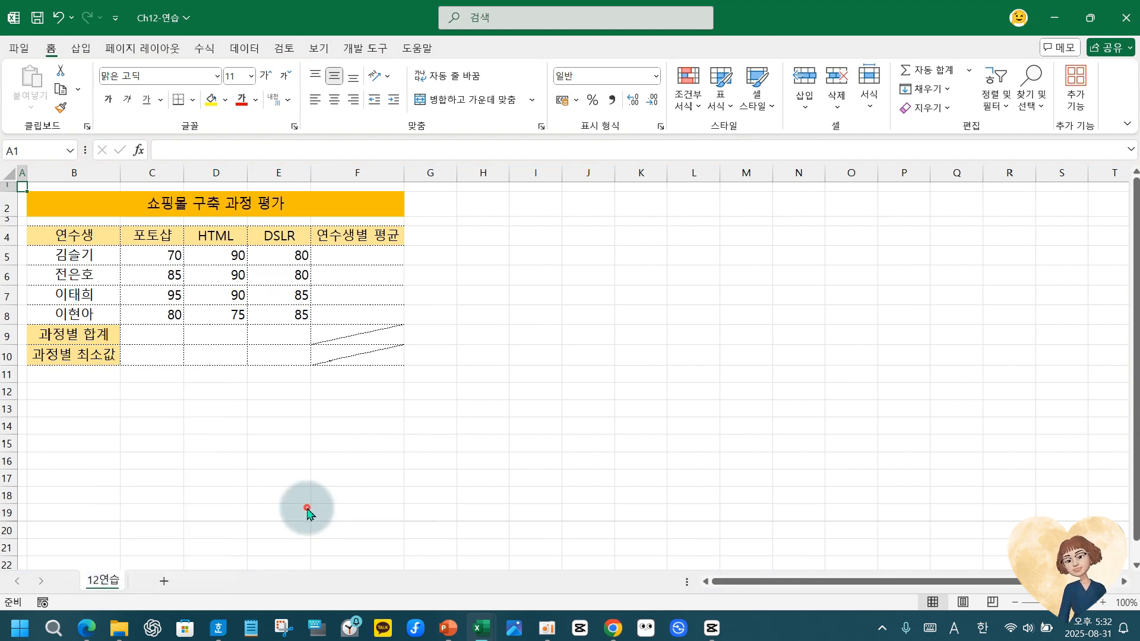
right_click(99, 587)
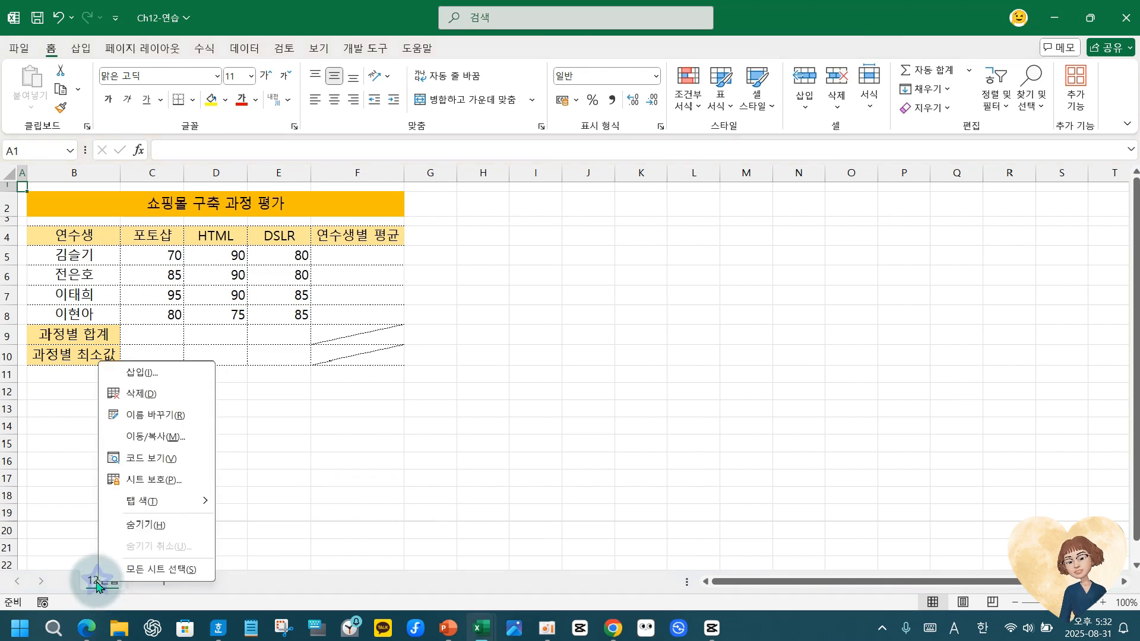
left_click(135, 438)
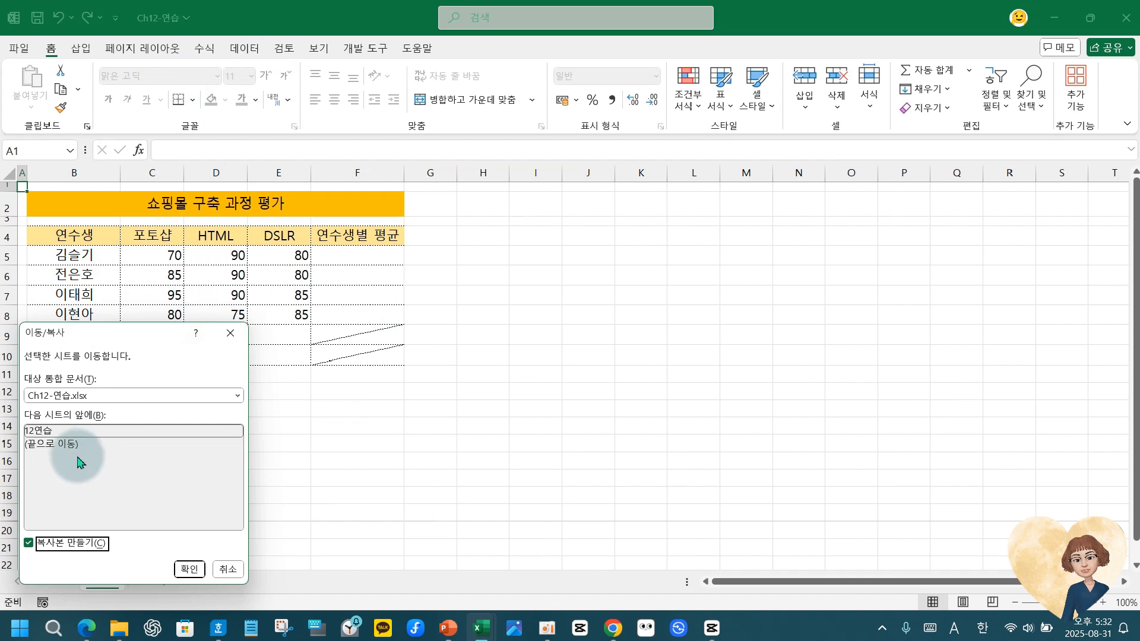
left_click(238, 396)
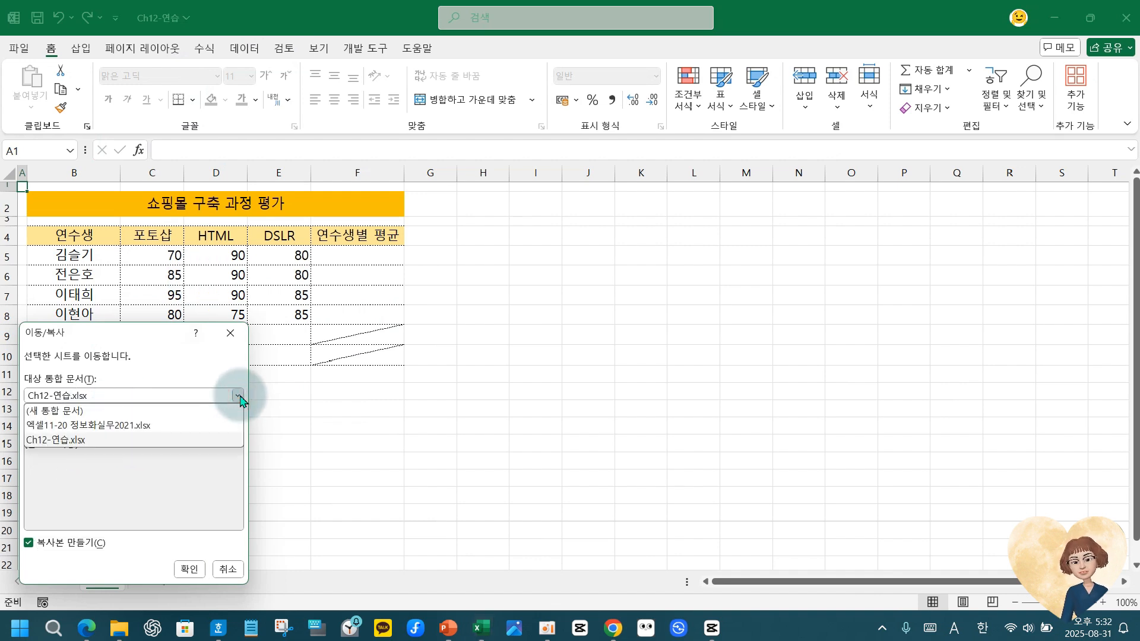
left_click(125, 425)
left_click(53, 510)
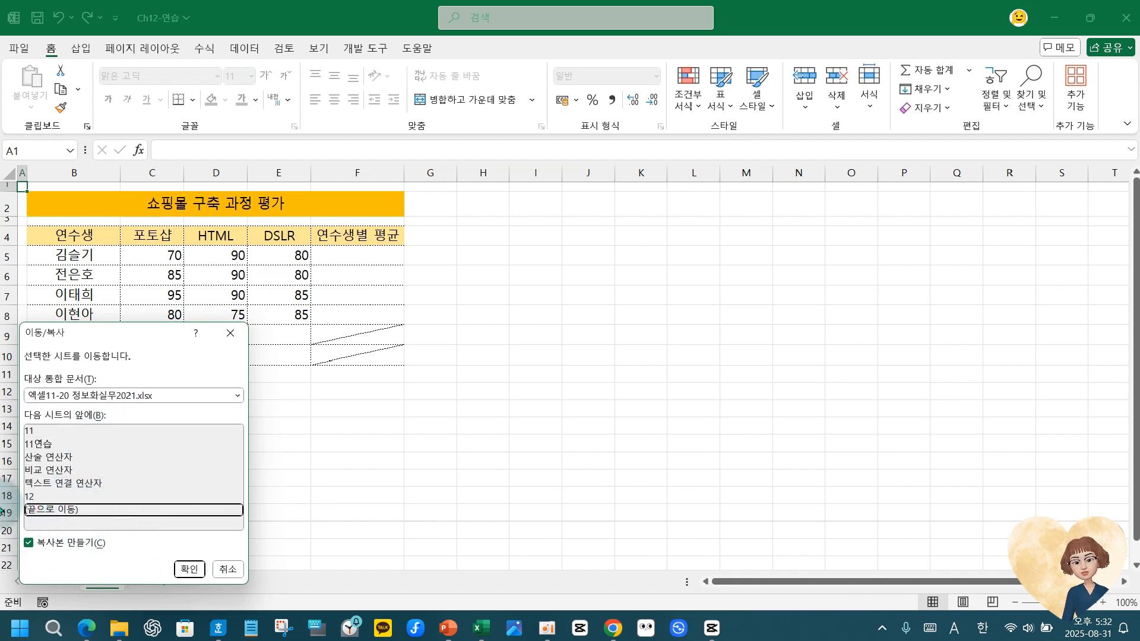
left_click(189, 569)
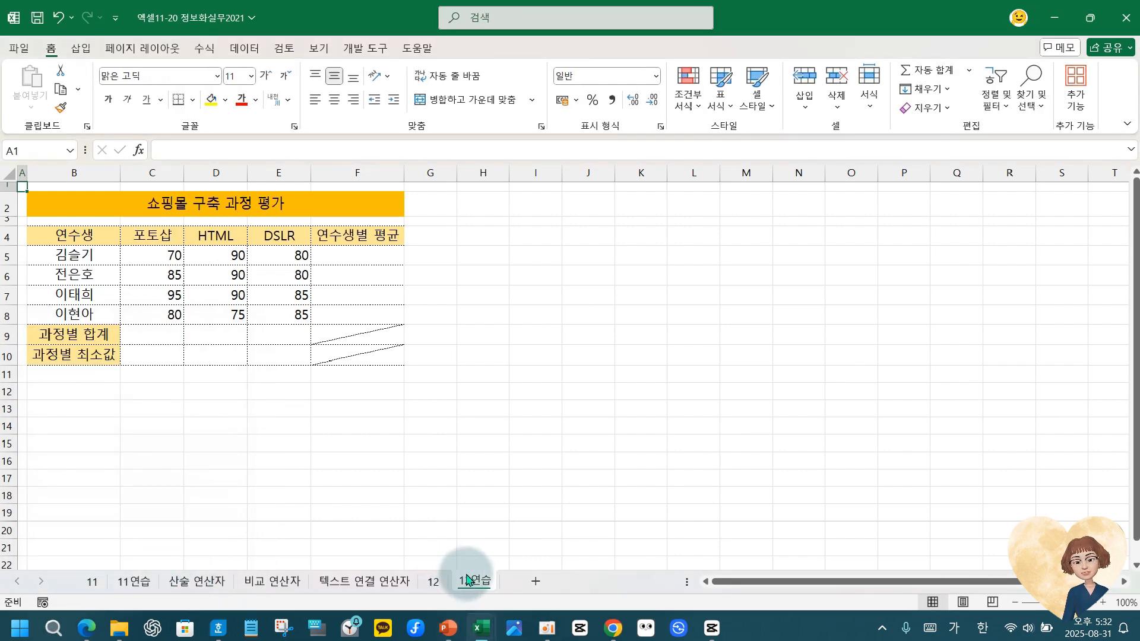
- Close the Ch12-연습 workbook and save its changes
mouse_move(483, 633)
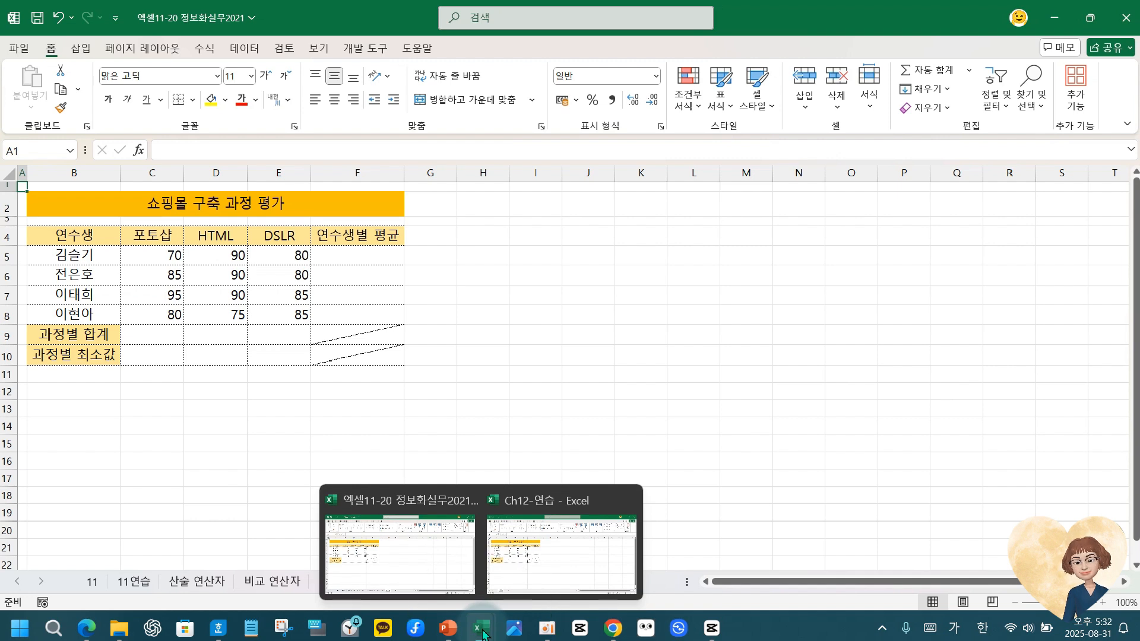
left_click(628, 500)
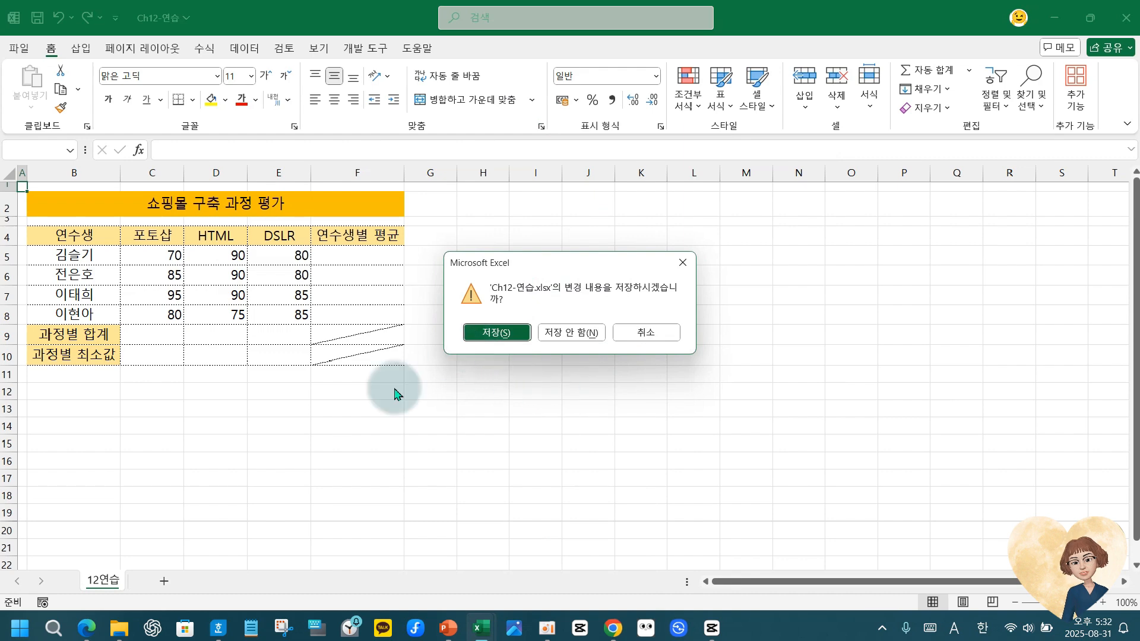
left_click(87, 628)
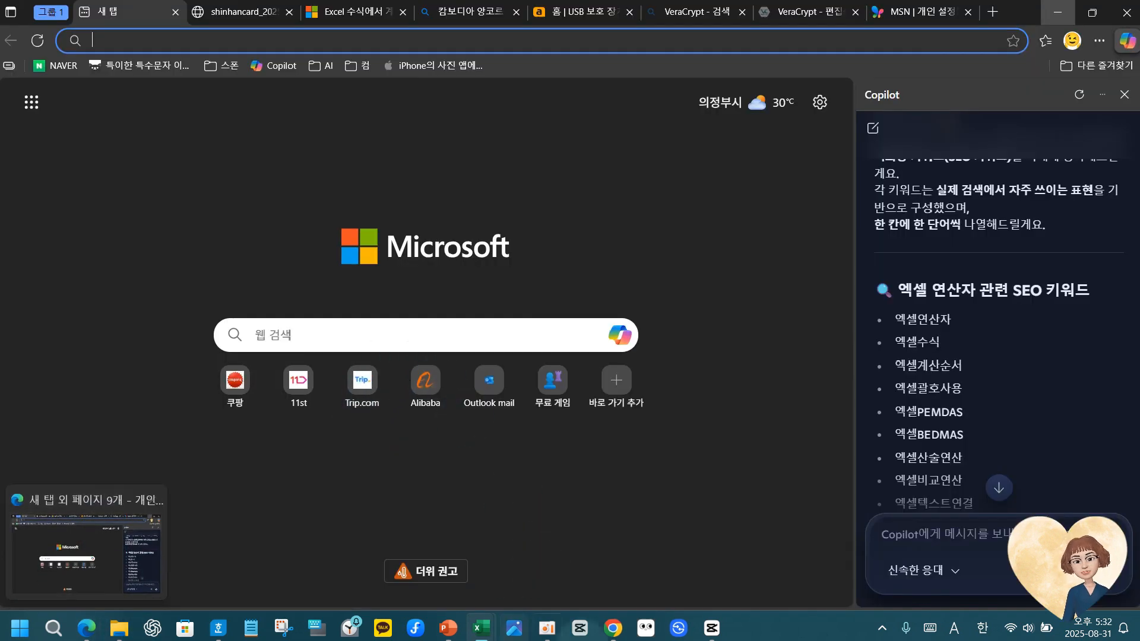
left_click(481, 628)
left_click(496, 332)
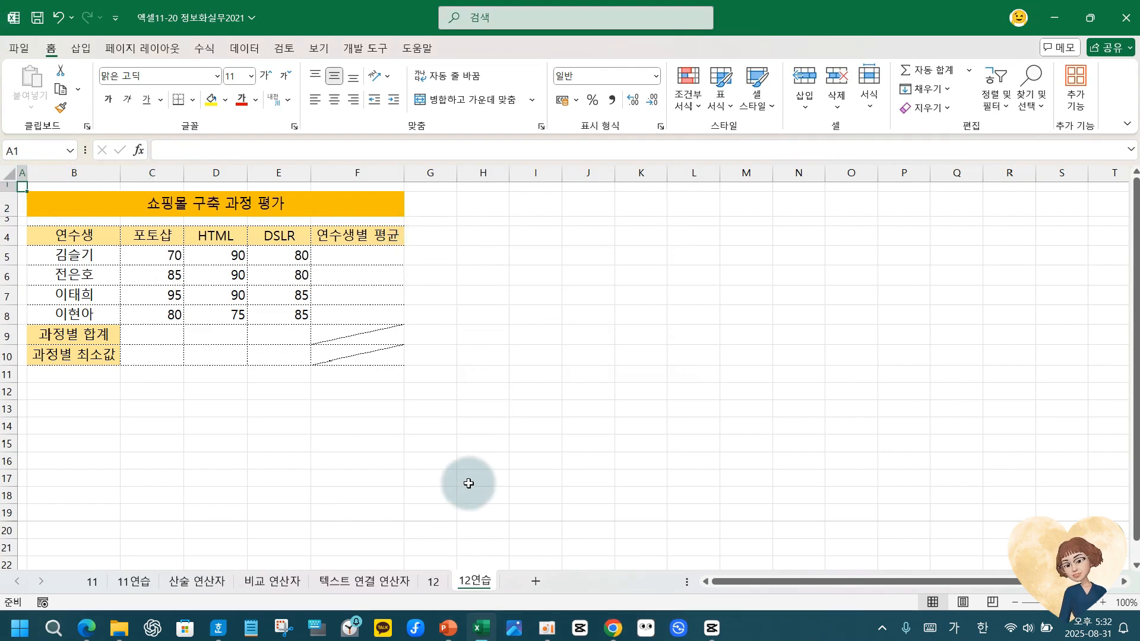
- Open the Ch12 - 알고넘어갑시다(자동합계에서 사용하는 함수) workbook from the 정보화실무2021-엑셀 예제파일 archive and enable editing for it
mouse_move(117, 635)
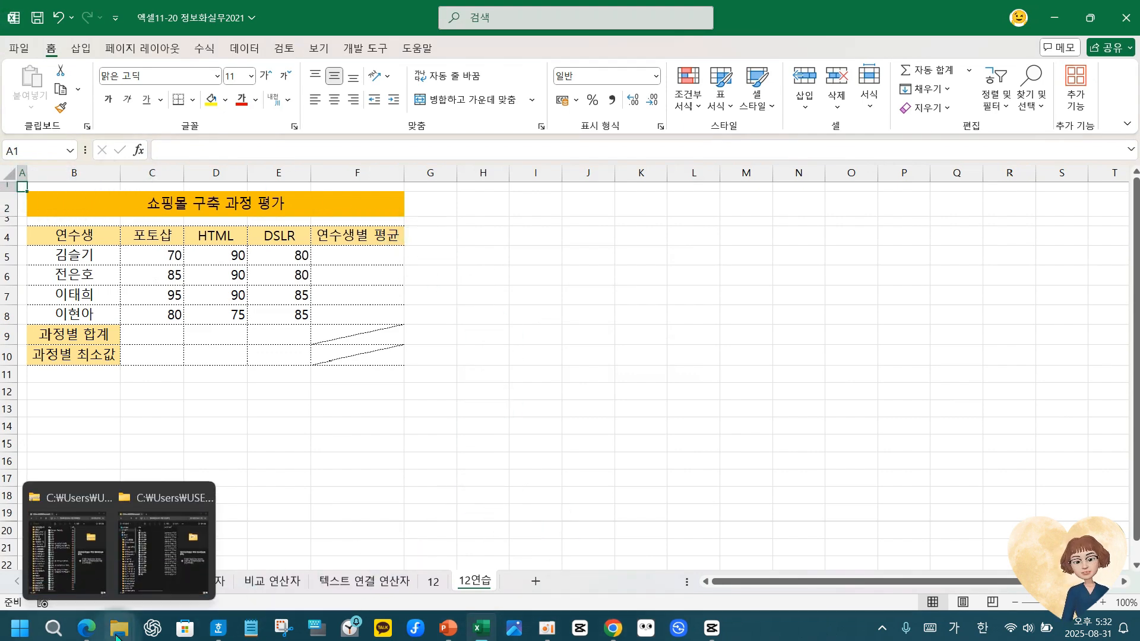
mouse_move(150, 588)
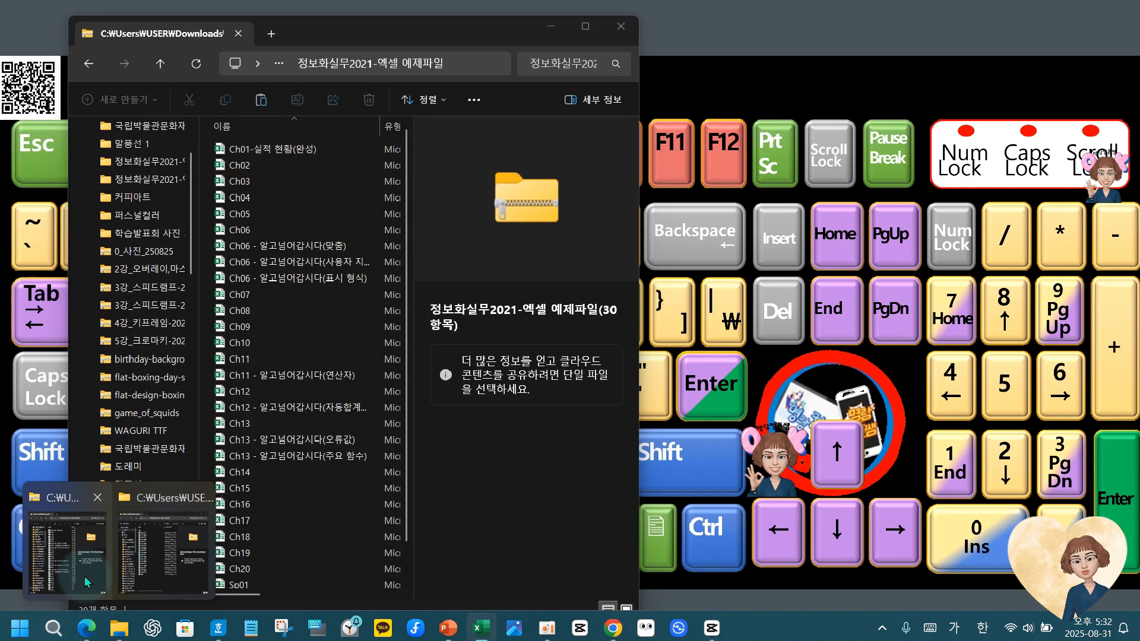
left_click(146, 579)
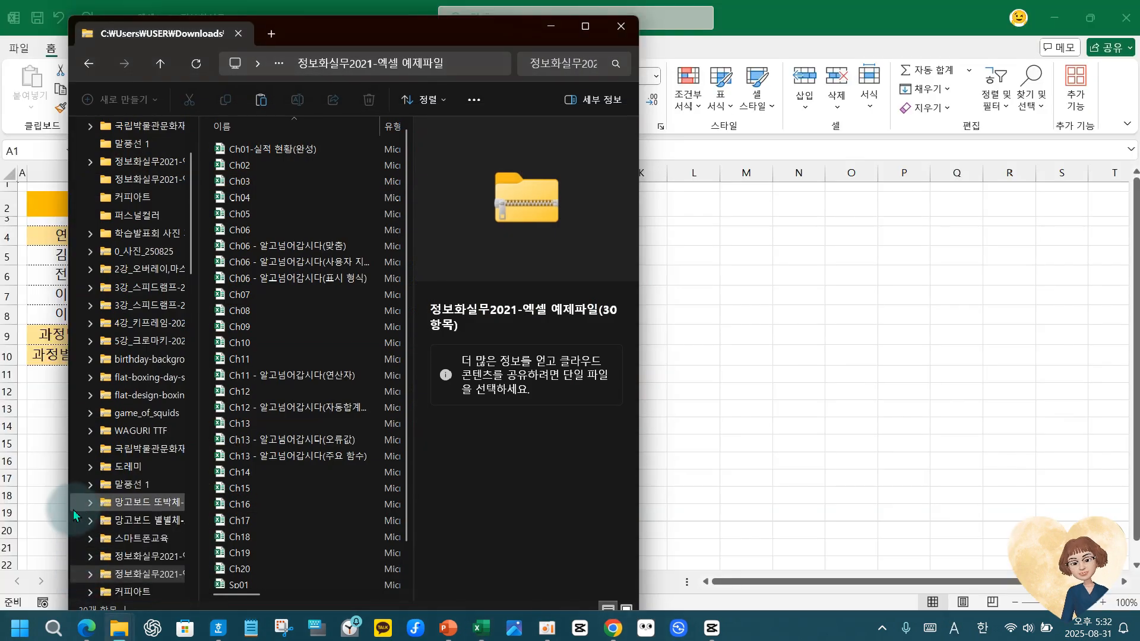
left_click(238, 409)
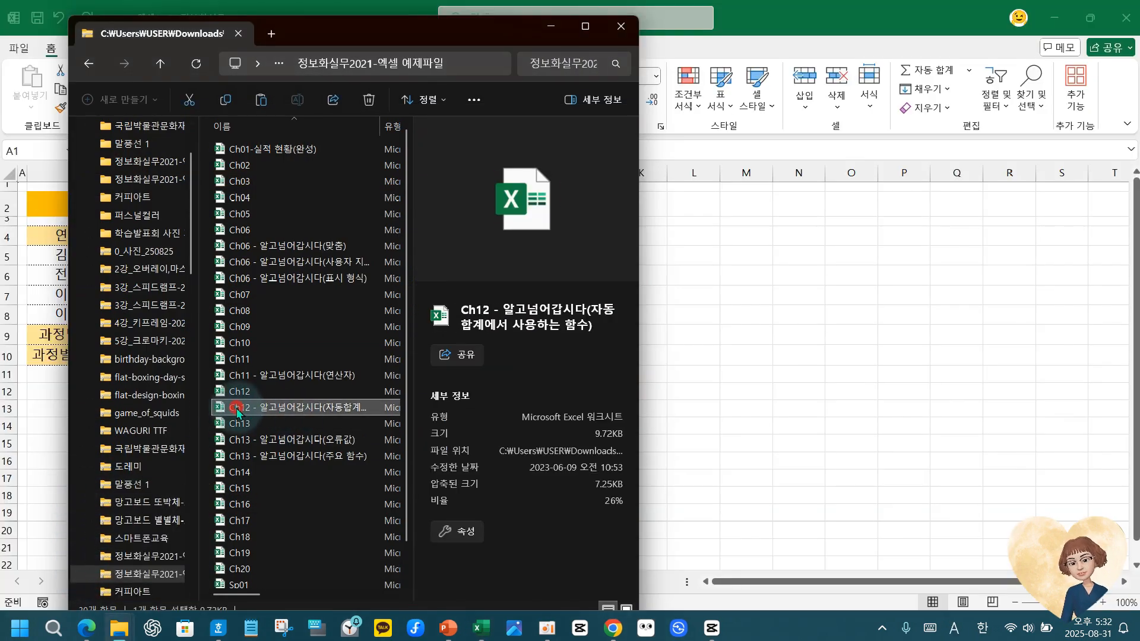
double_click(238, 408)
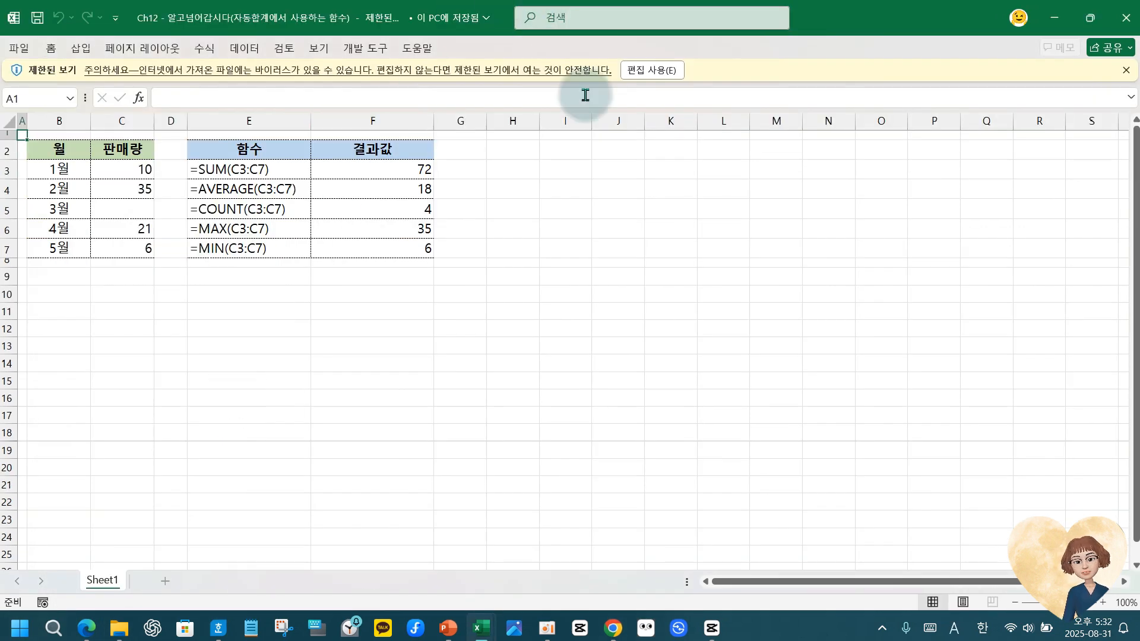
left_click(658, 69)
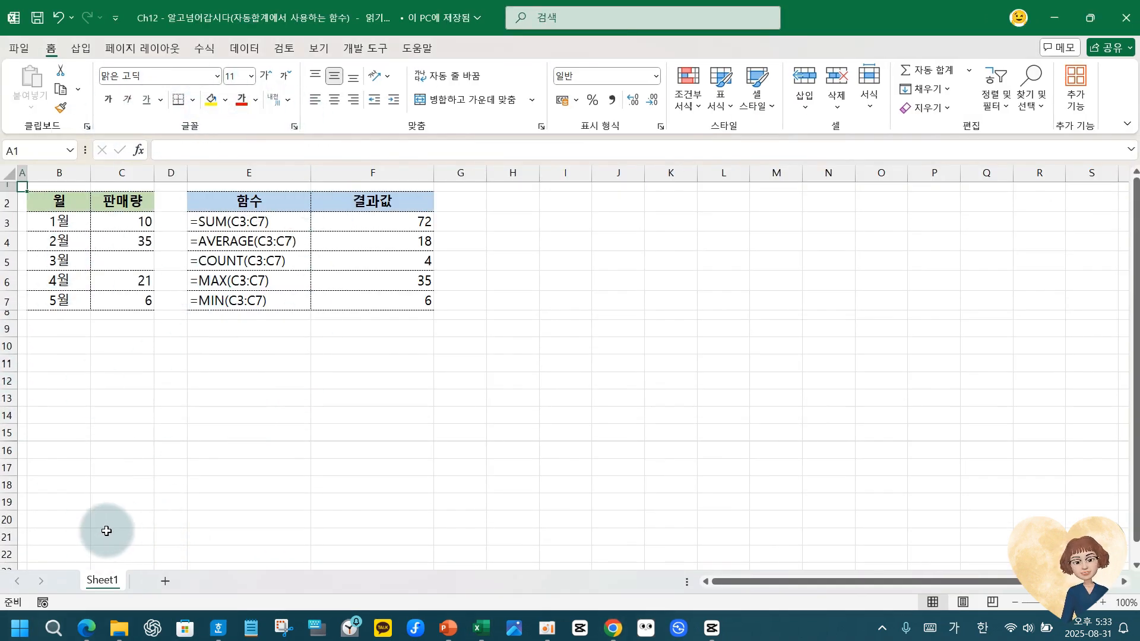
- Rename the workbook's only sheet as 12함수 and copy it to the end of the 엑셀11-20 정보화실무2021 workbook
double_click(94, 580)
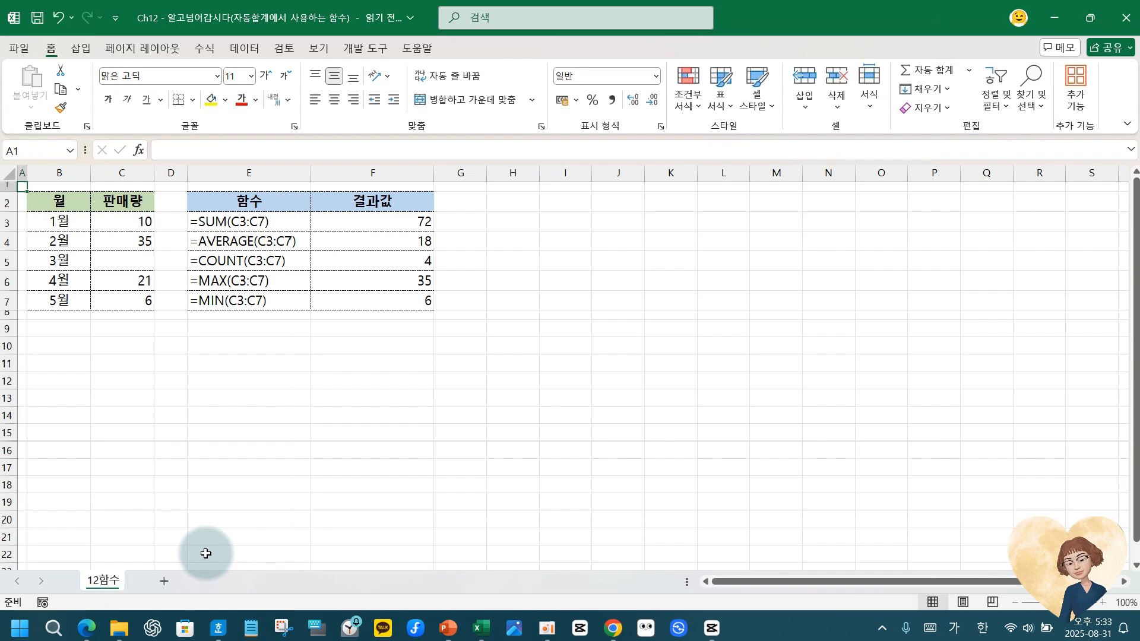
right_click(99, 582)
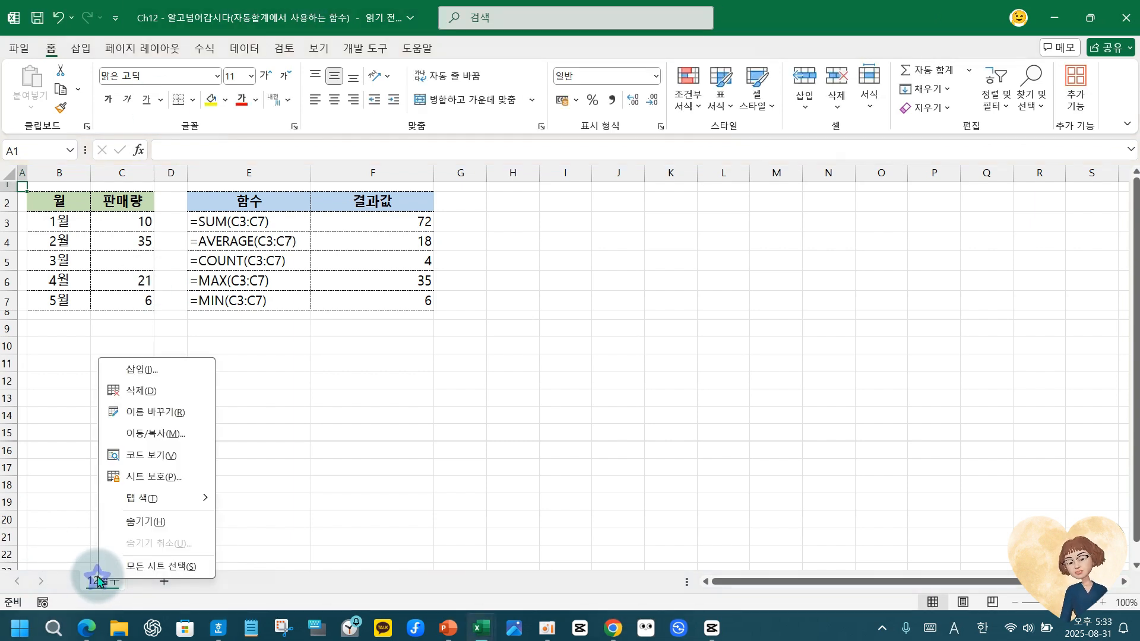
left_click(152, 434)
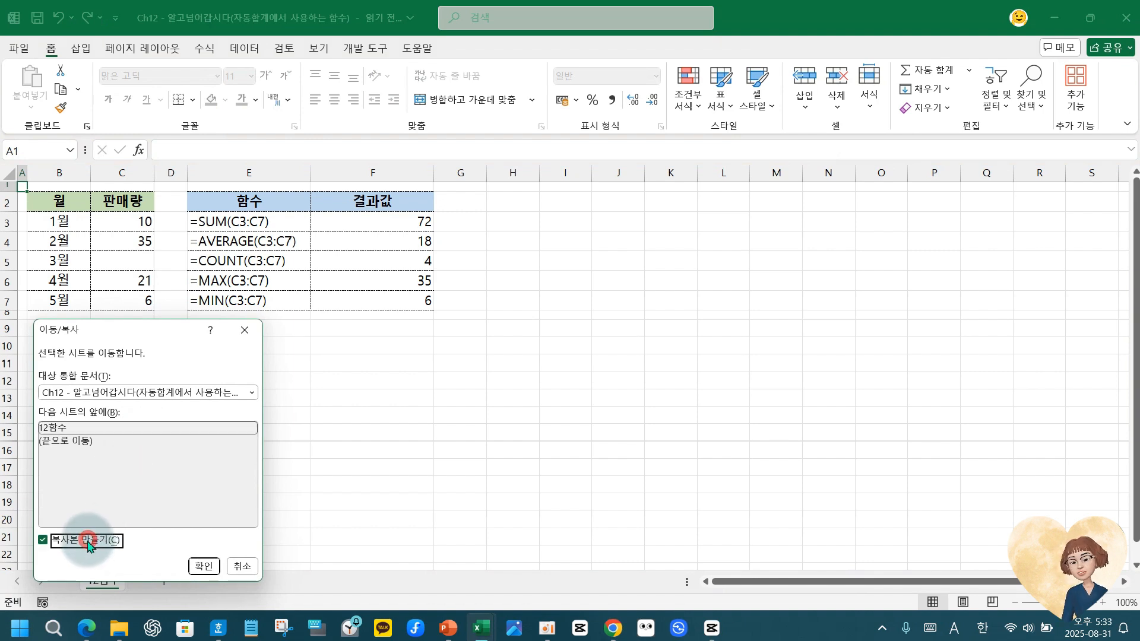
left_click(252, 396)
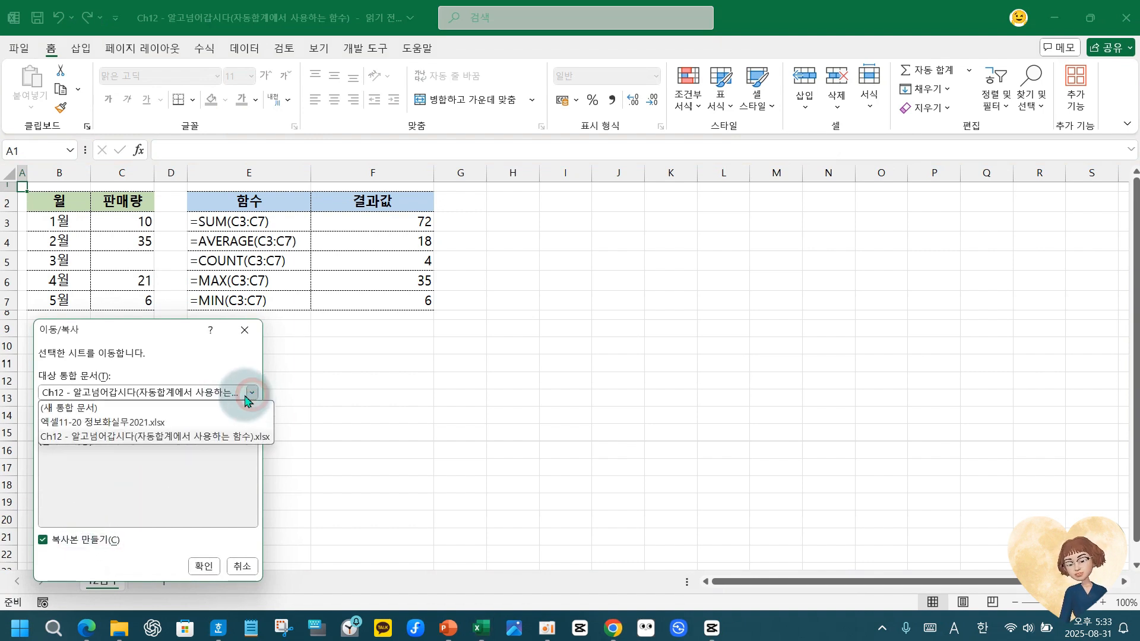
left_click(131, 423)
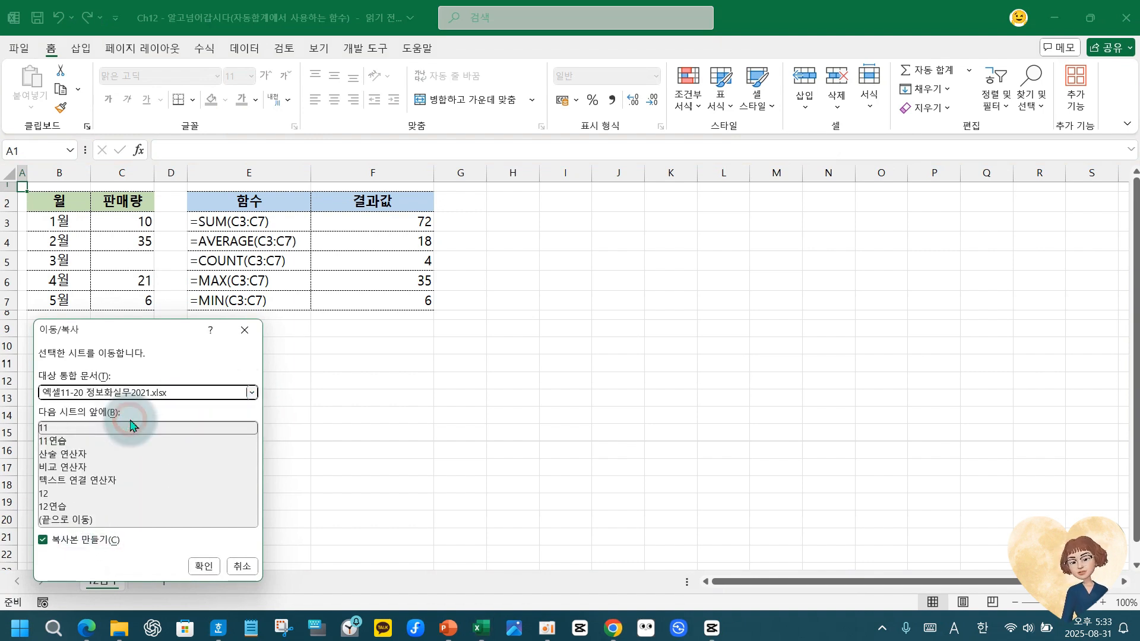
left_click(99, 521)
left_click(204, 566)
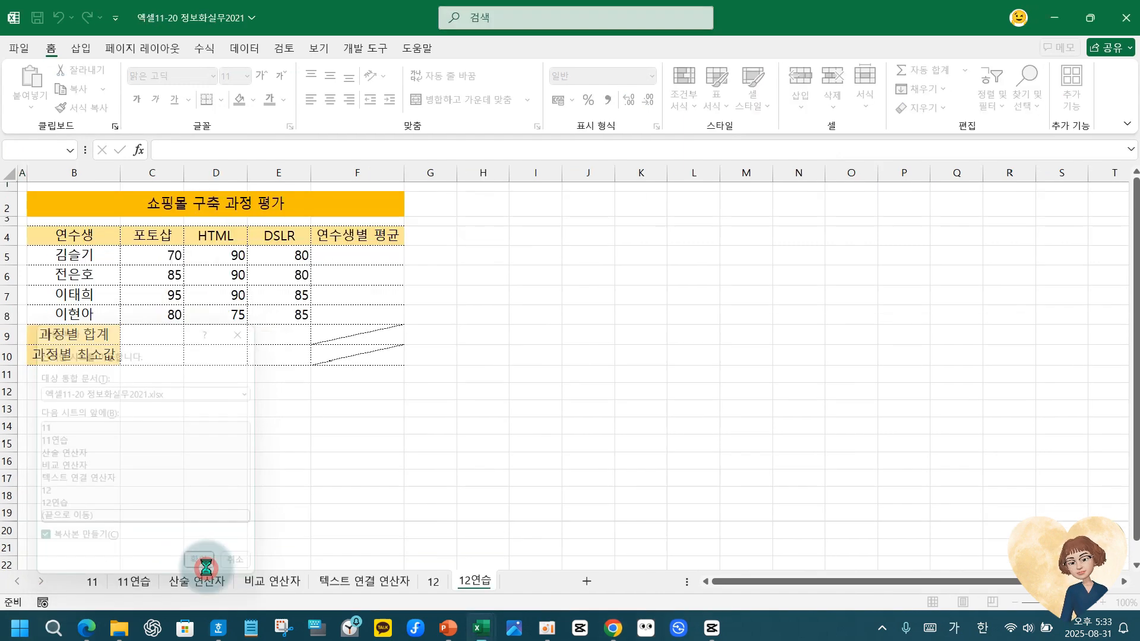
- Close the Ch12 - 알고넘어갑시다(자동합계에서 사용하는 함수) workbook without saving its changes
mouse_move(484, 625)
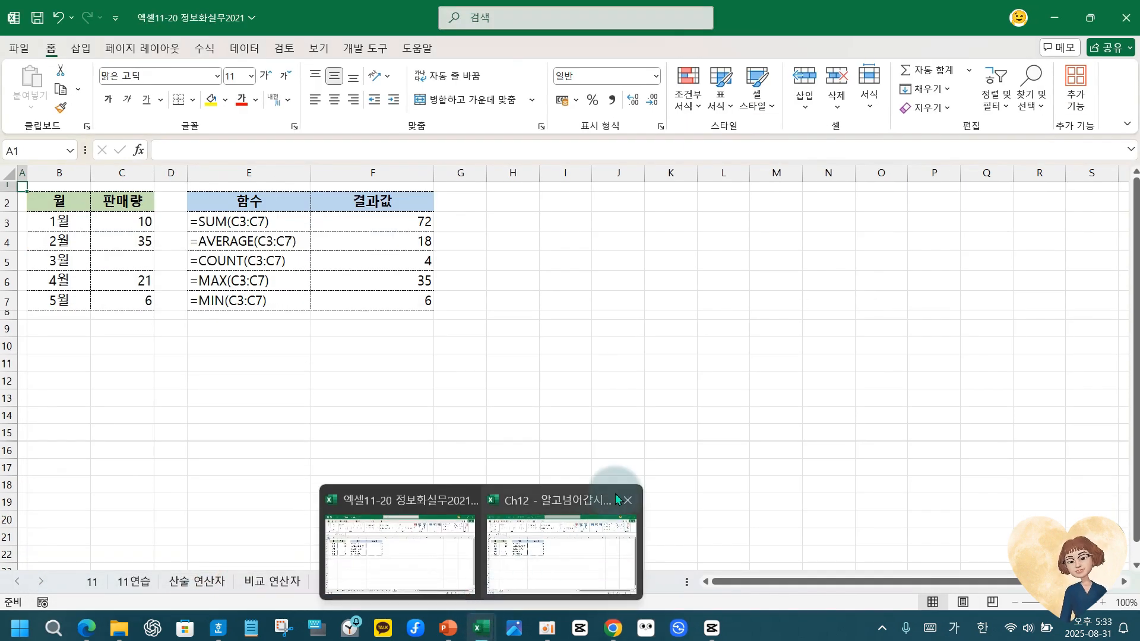
left_click(628, 500)
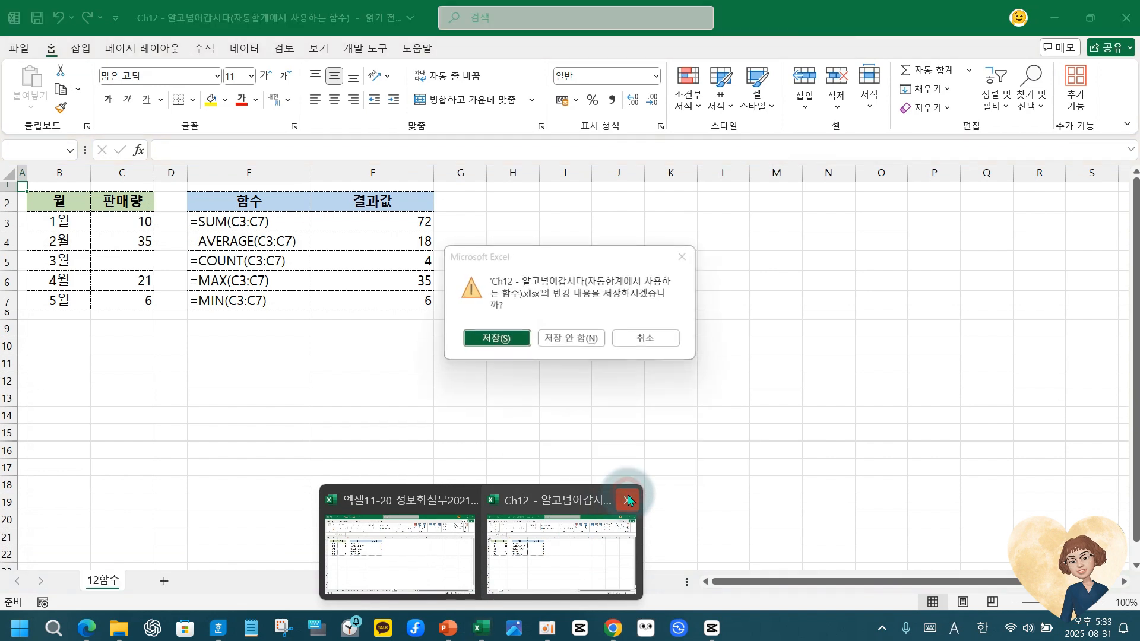
left_click(501, 335)
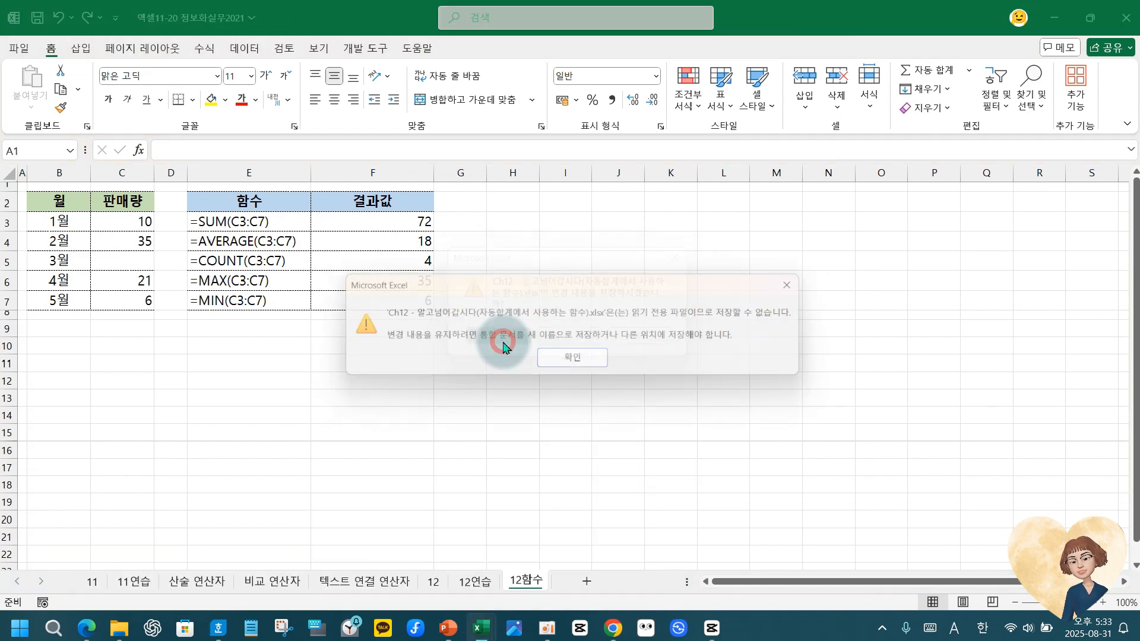
left_click(568, 362)
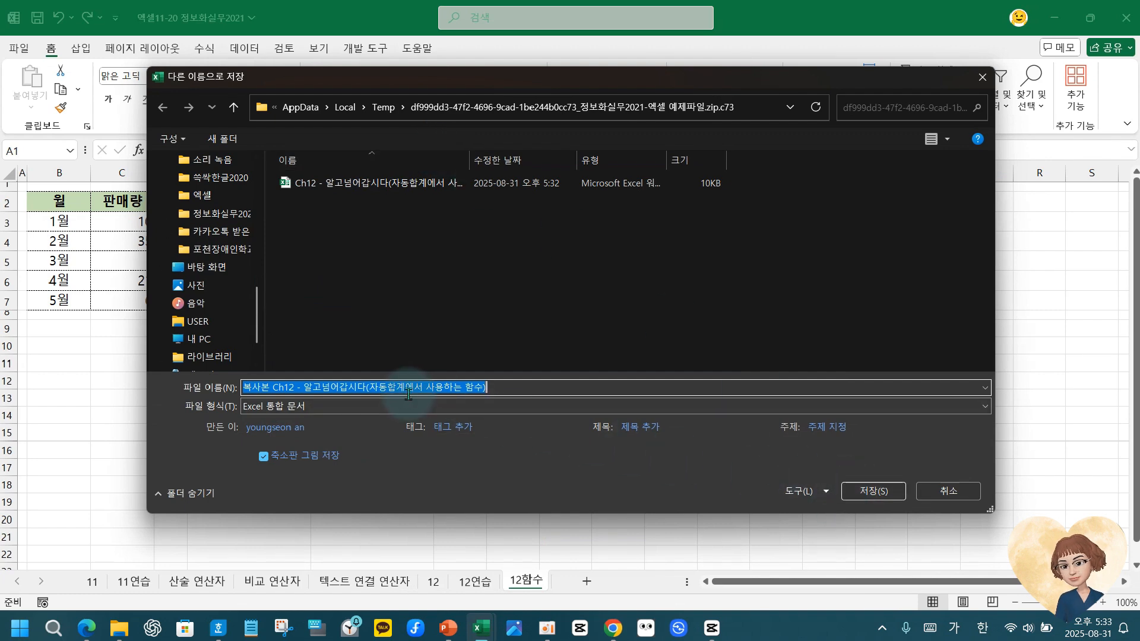
left_click(945, 494)
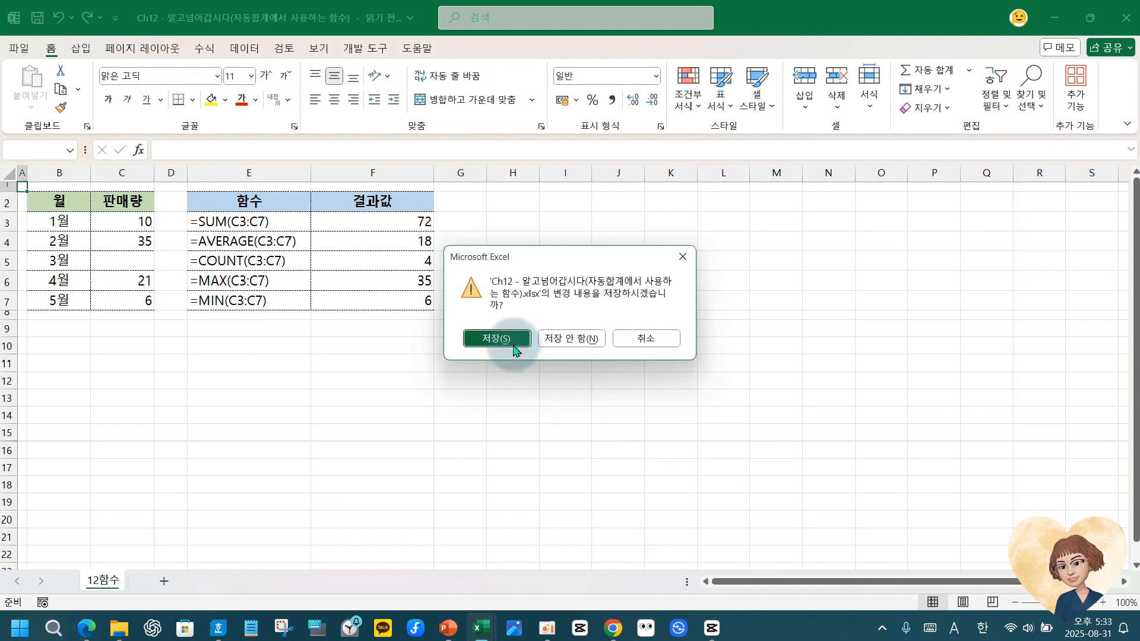
left_click(562, 339)
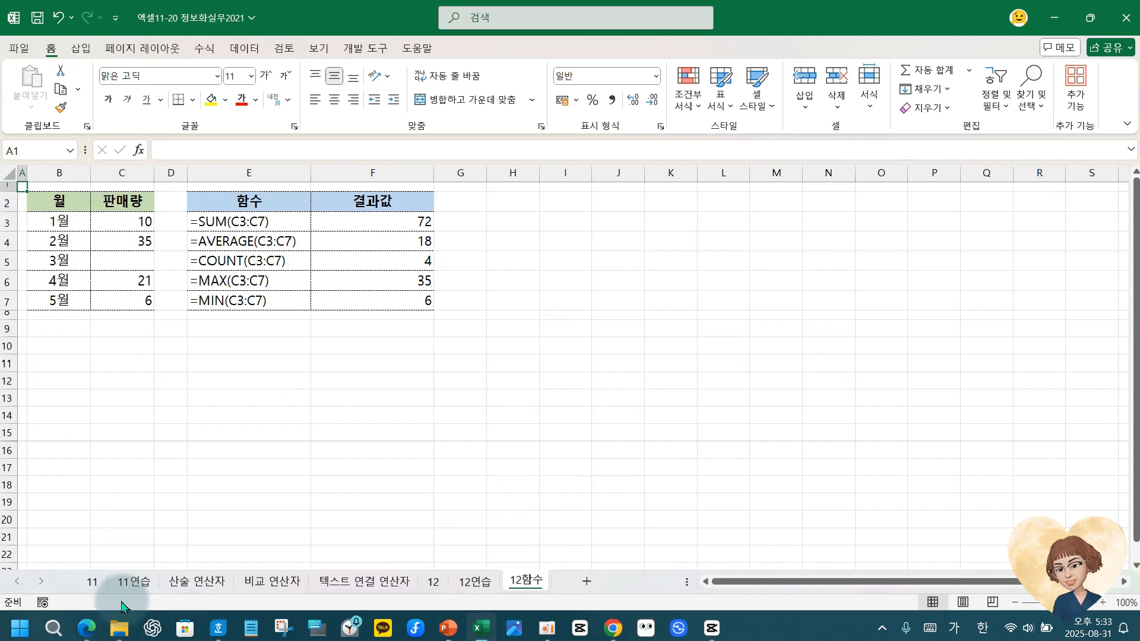
- Switch to the 정보화실무2021-엑셀 연습파일 folder in File Explorer and open the Ch12-연습 workbook again
left_click(119, 634)
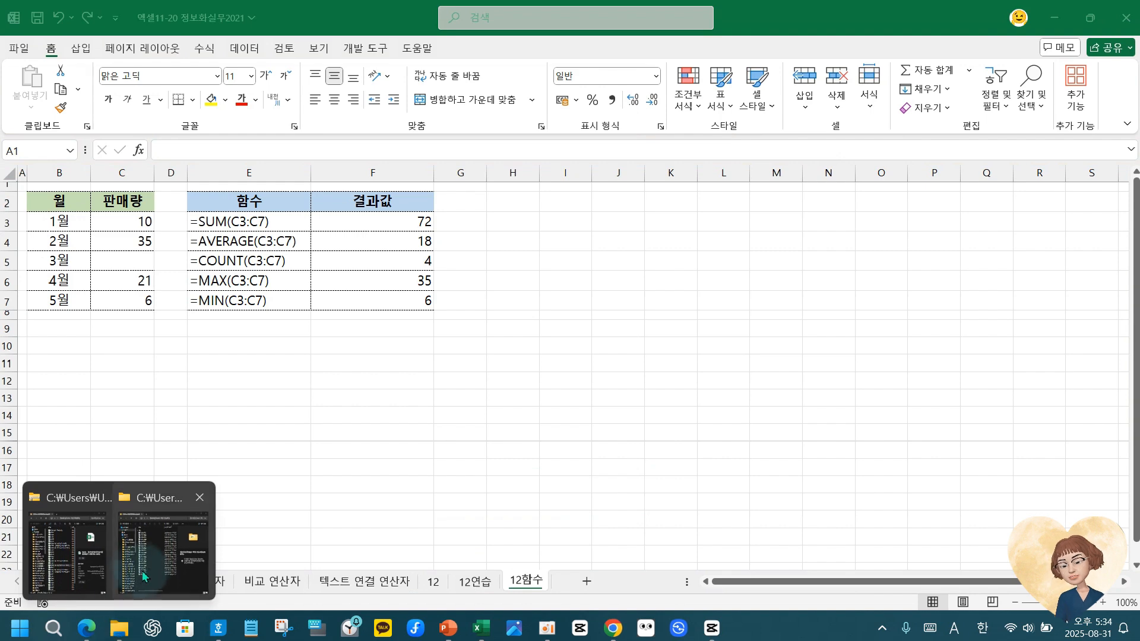
mouse_move(164, 570)
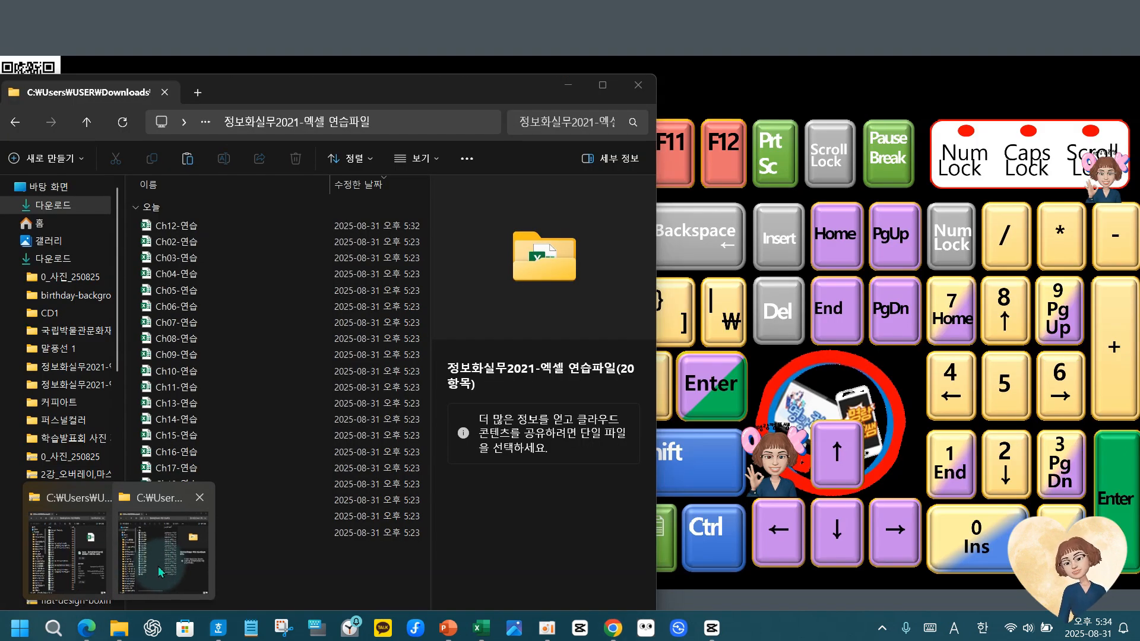
left_click(164, 565)
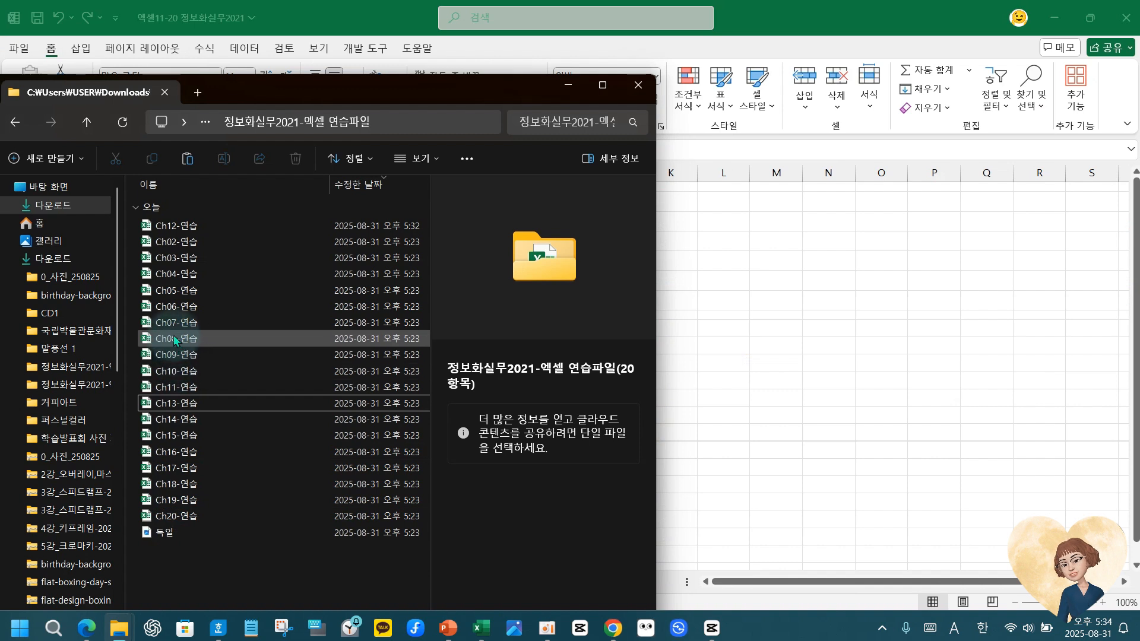
left_click(188, 230)
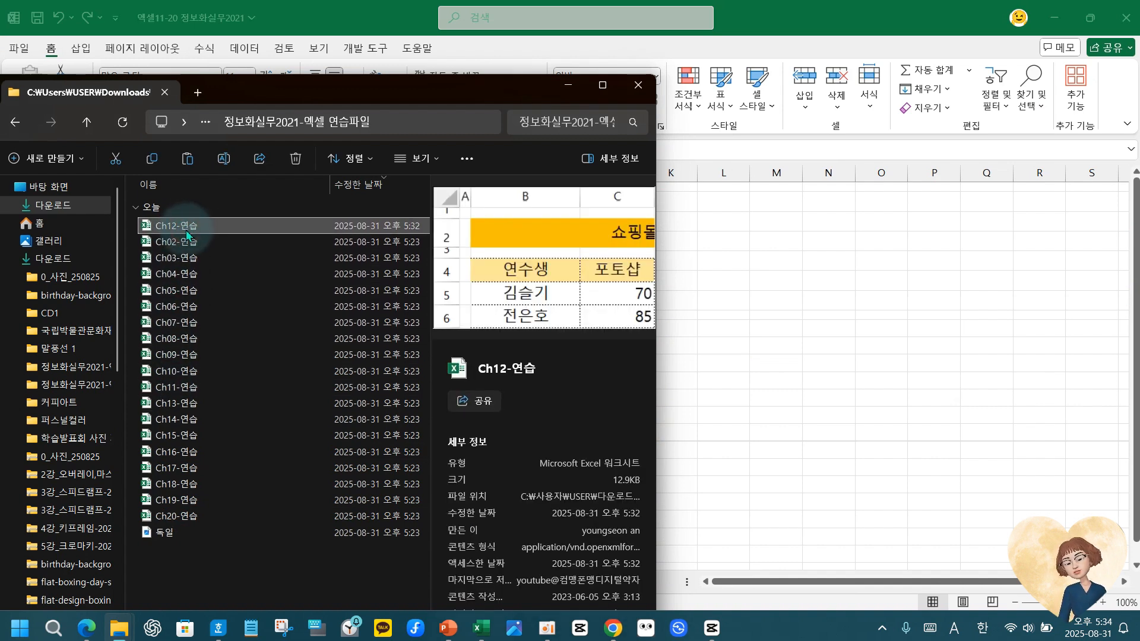
left_click(188, 230)
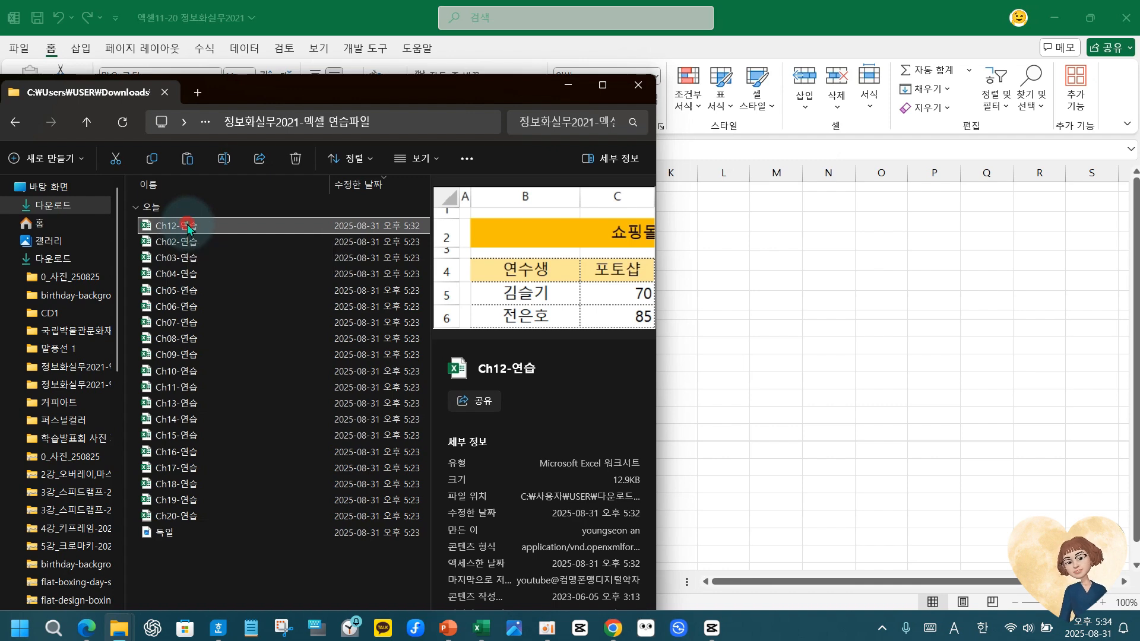
double_click(188, 229)
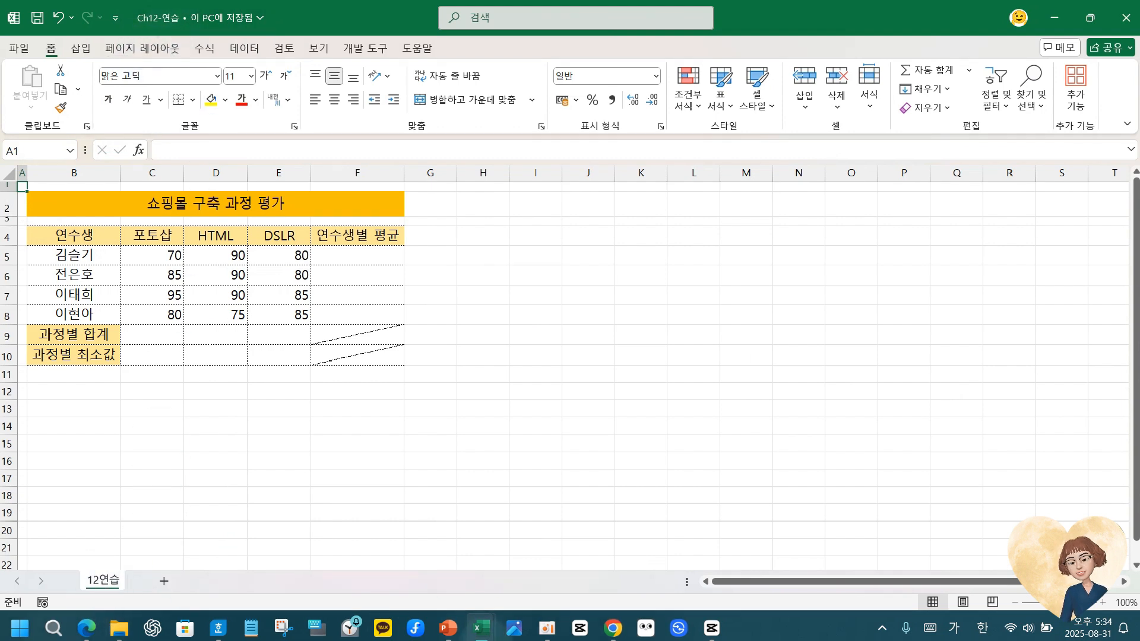
- Check that the 엑셀11-20 정보화실무2021 workbook contains the 12연습 sheet and close the Ch12-연습 workbook
mouse_move(487, 635)
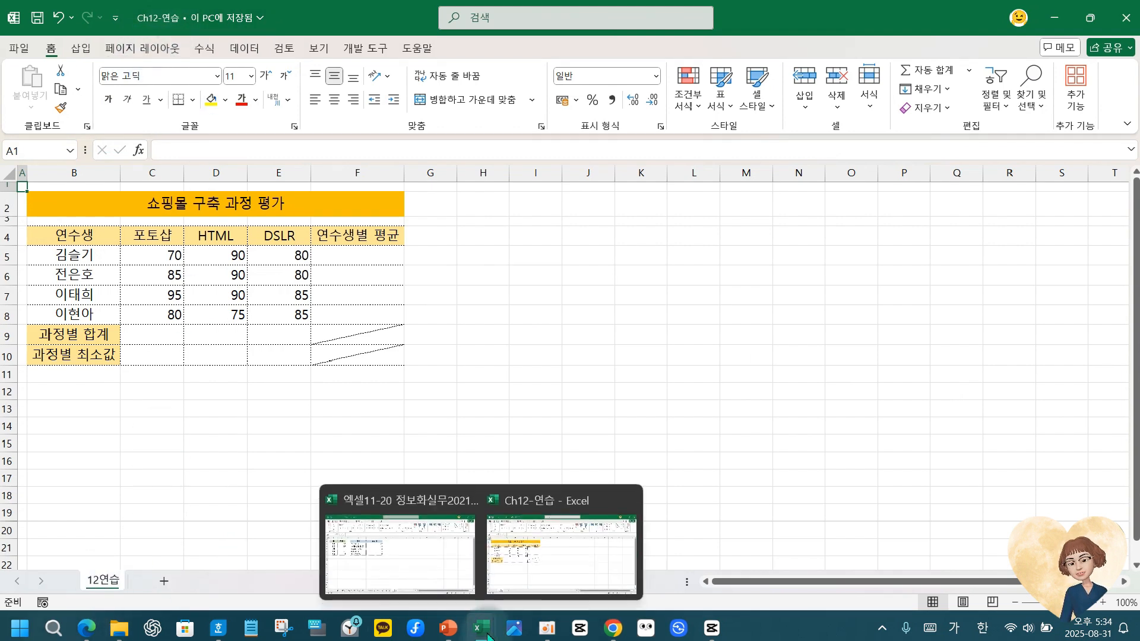
left_click(394, 572)
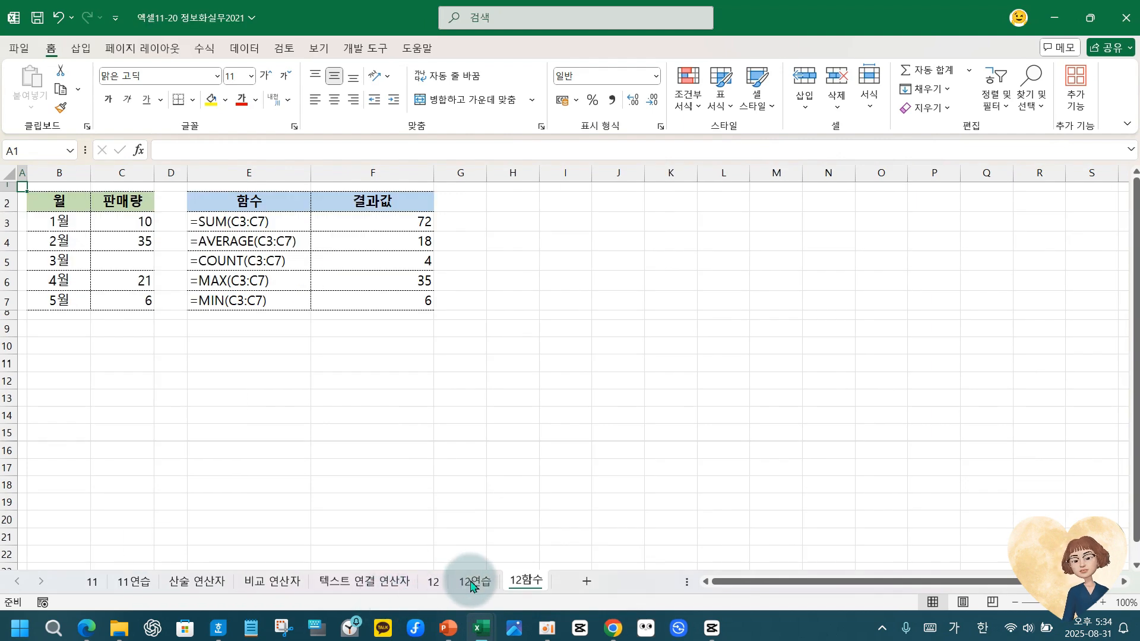
mouse_move(488, 637)
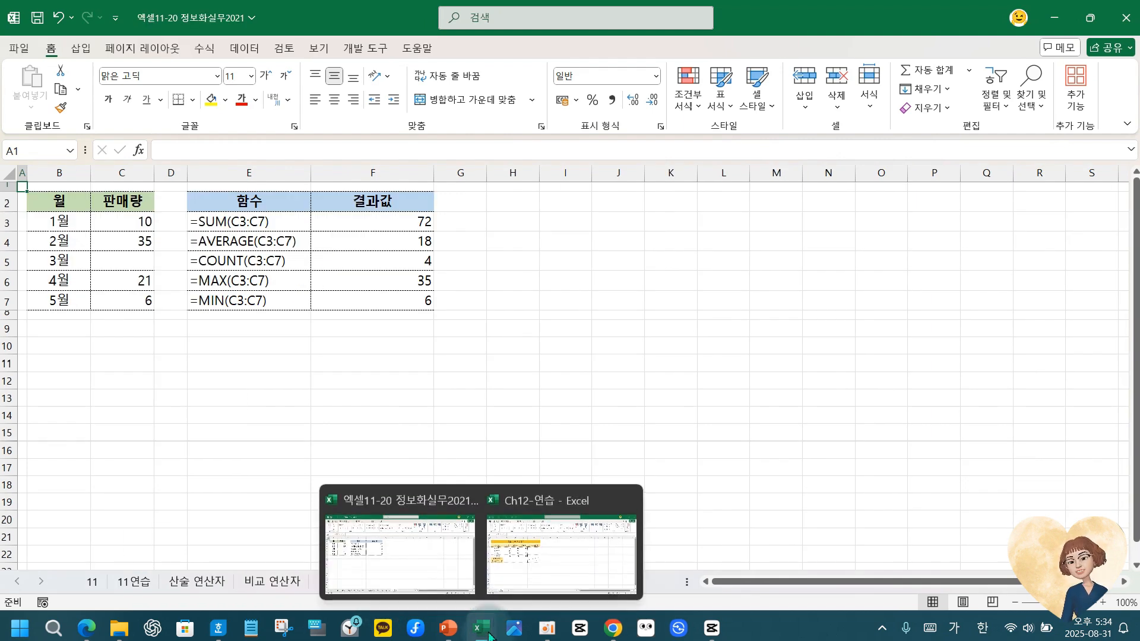
left_click(627, 500)
- Switch to the 정보화실무2021-엑셀 예제파일 archive in File Explorer, open the Ch13 workbook and enable editing for it
mouse_move(132, 629)
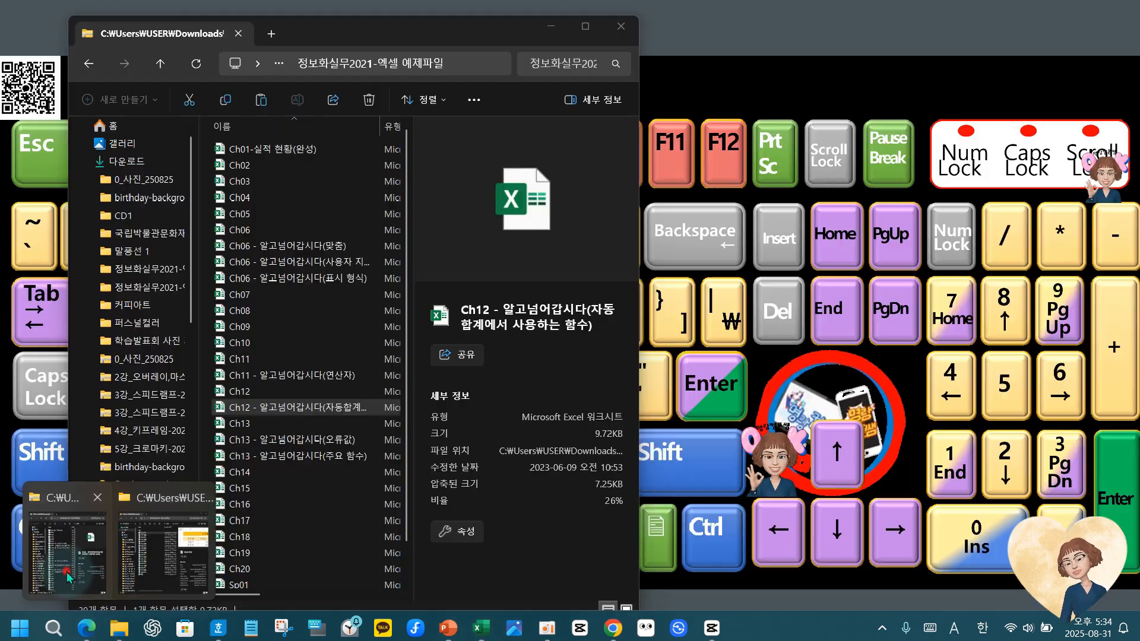
left_click(67, 552)
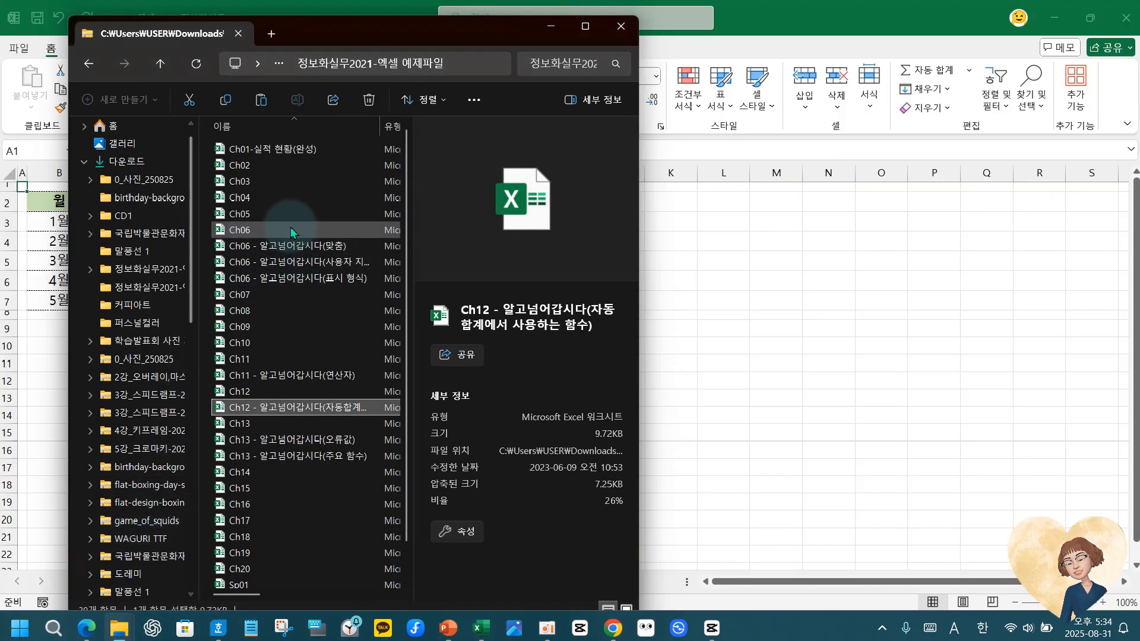
left_click(254, 426)
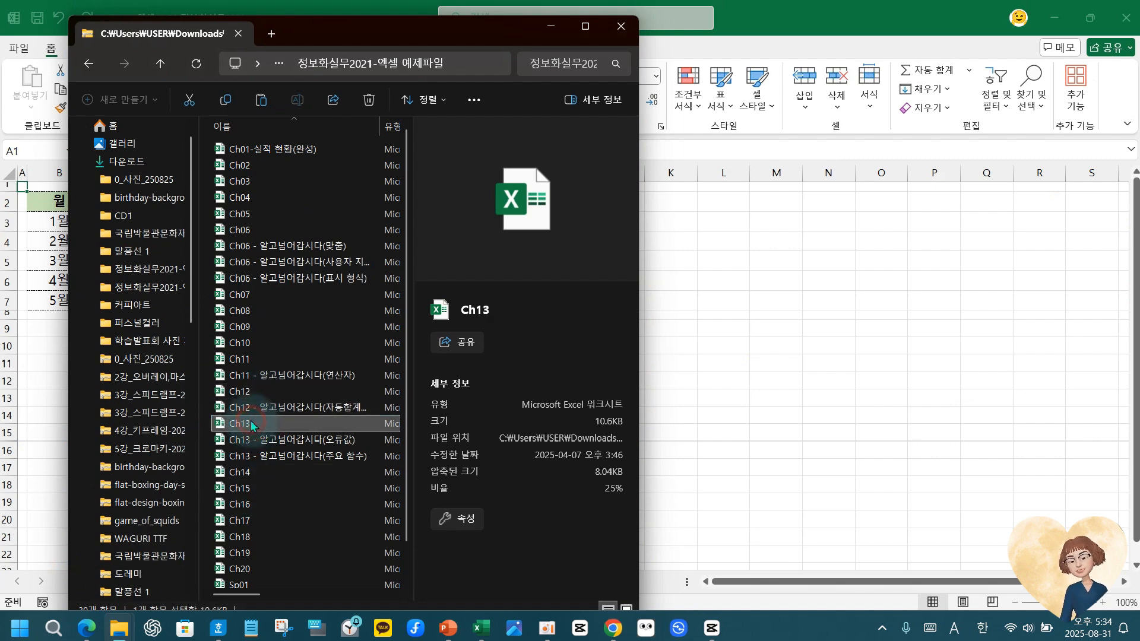
double_click(254, 426)
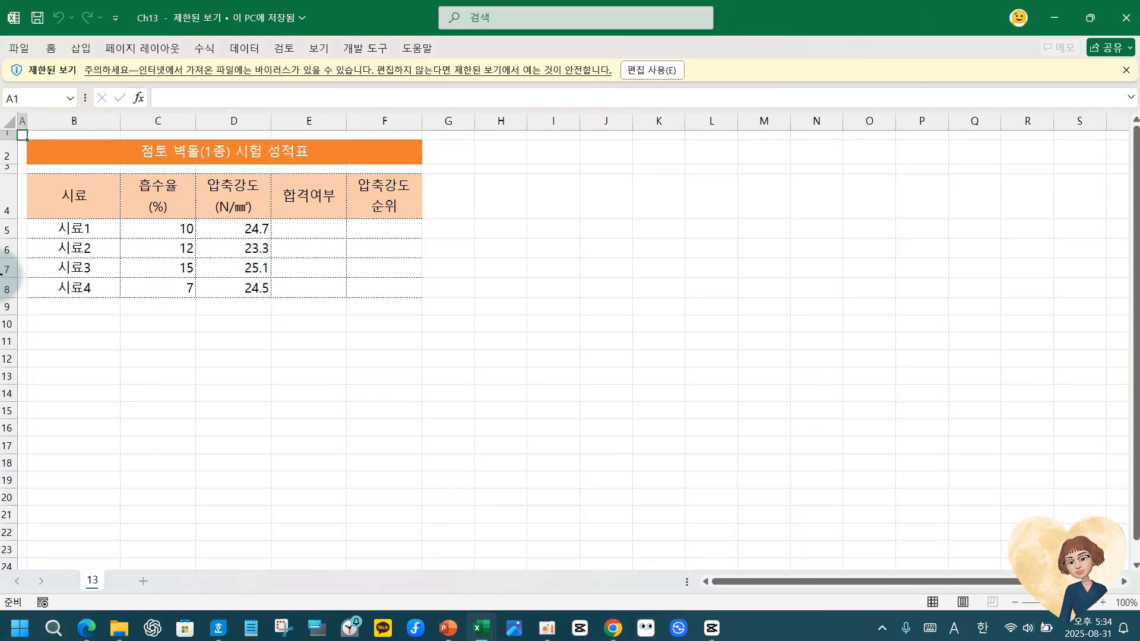
left_click(668, 70)
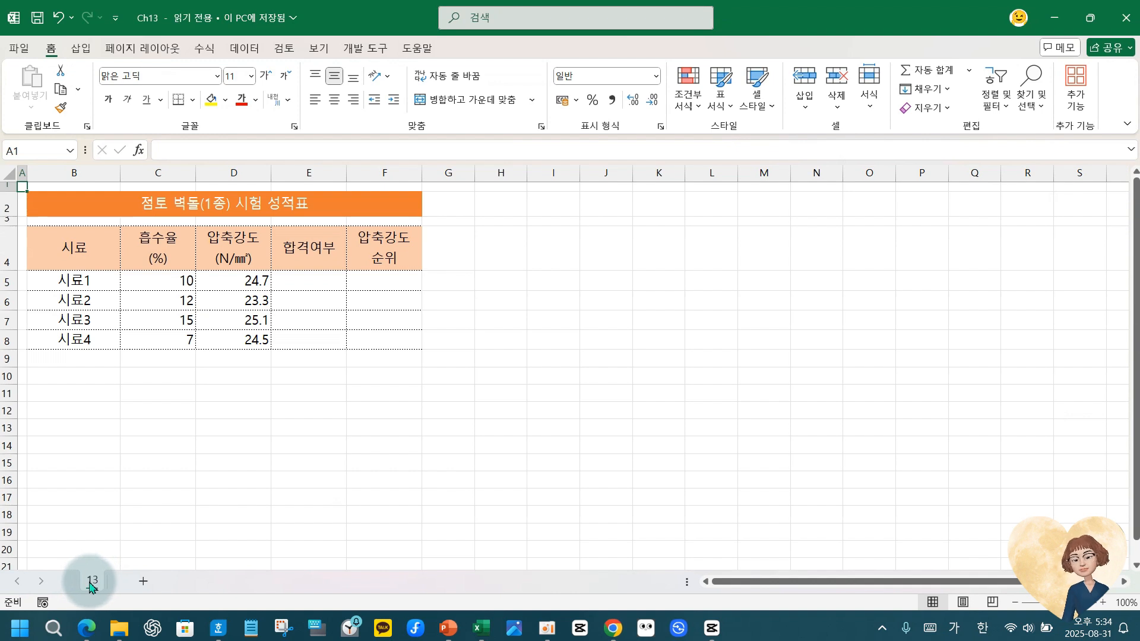
- Copy the 13 sheet to the end of the 엑셀11-20 정보화실무2021 workbook and close the Ch13 workbook
right_click(93, 585)
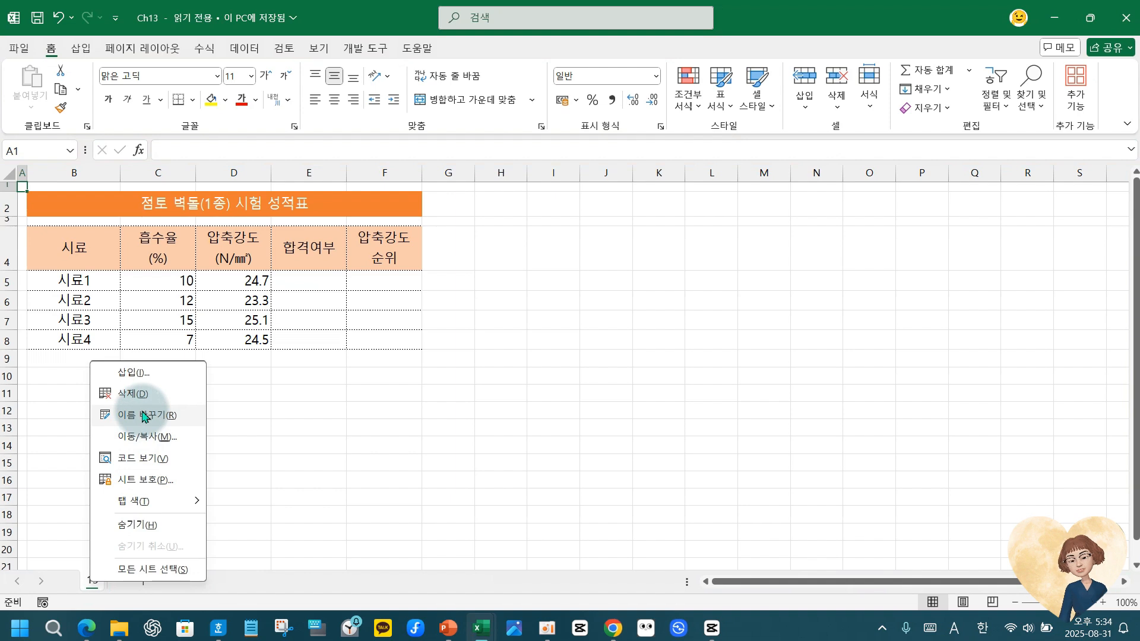
left_click(134, 438)
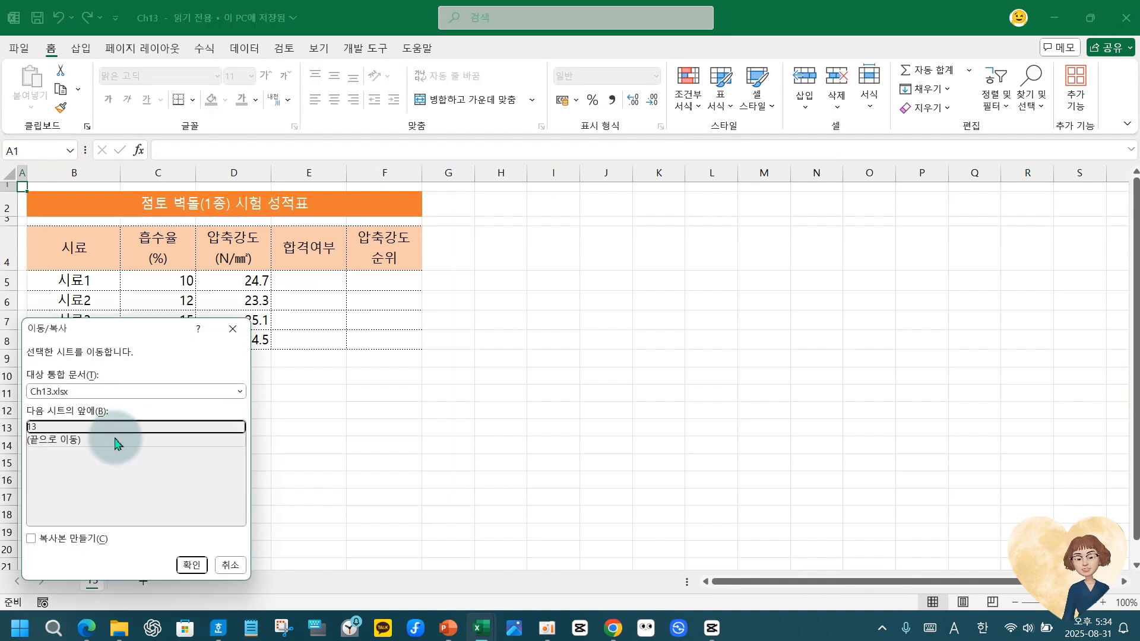
left_click(70, 541)
left_click(172, 391)
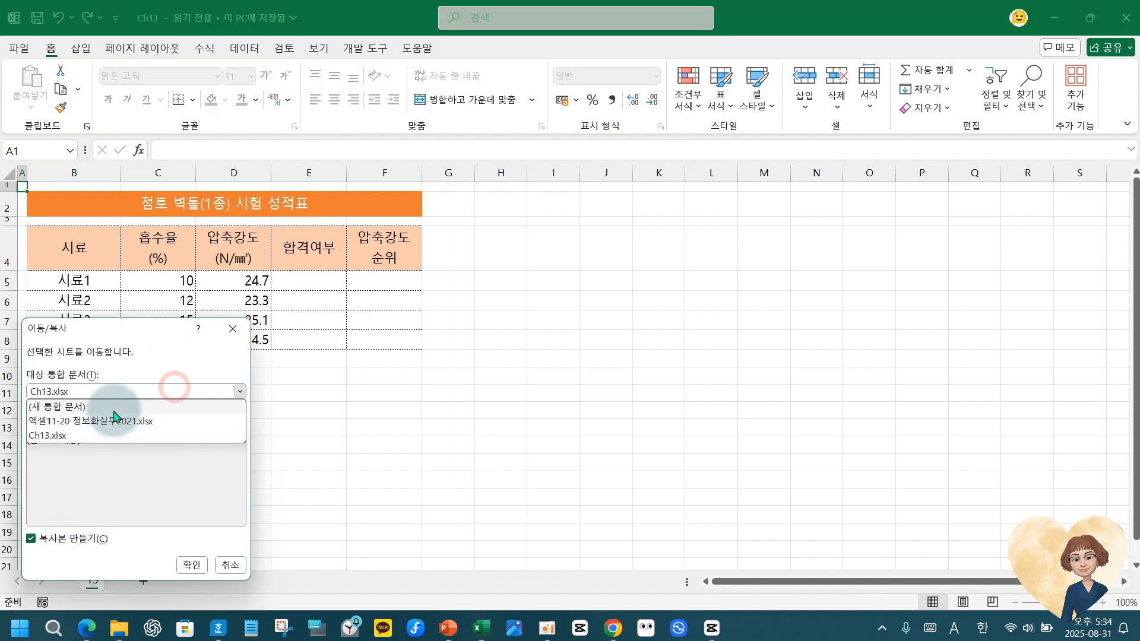
left_click(101, 420)
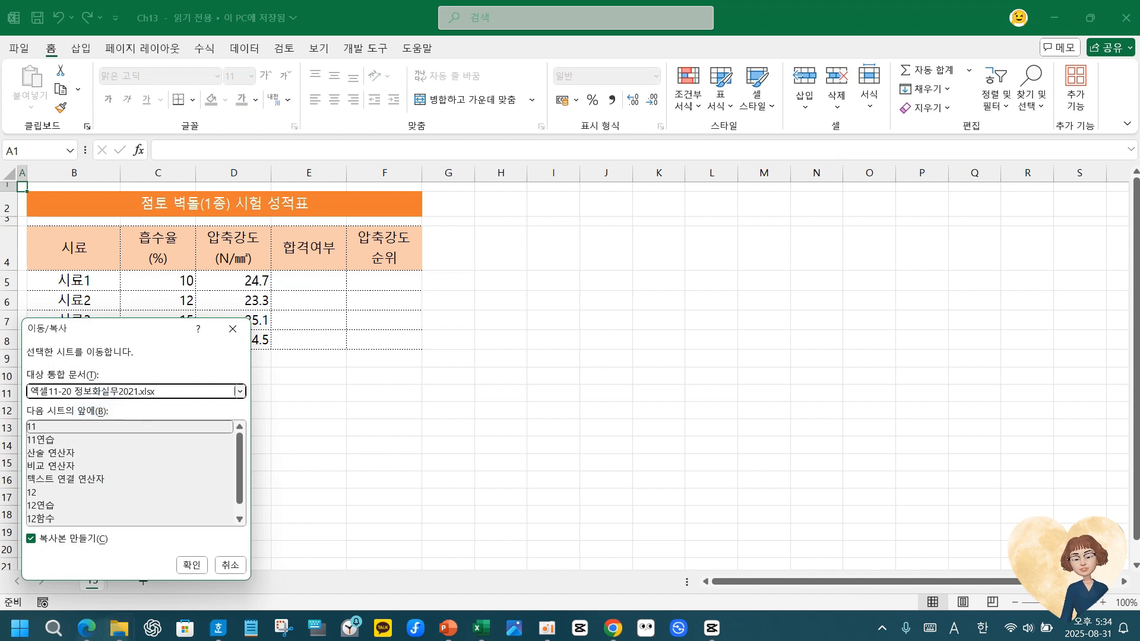
scroll(122, 475, "down", 1)
left_click(124, 483)
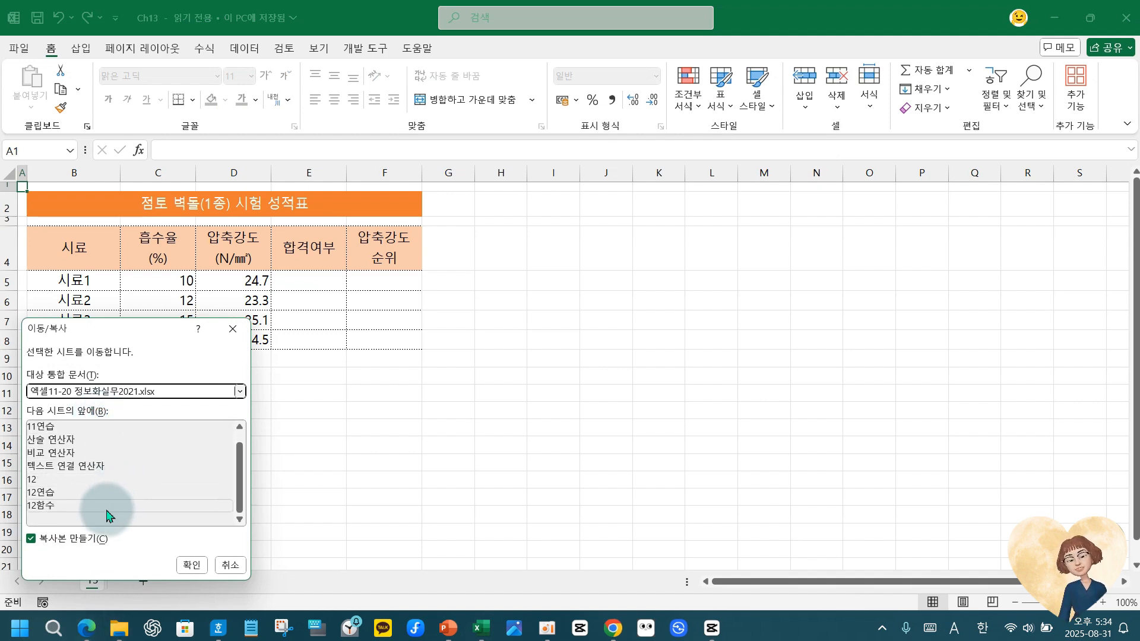
left_click(146, 505)
left_click(65, 519)
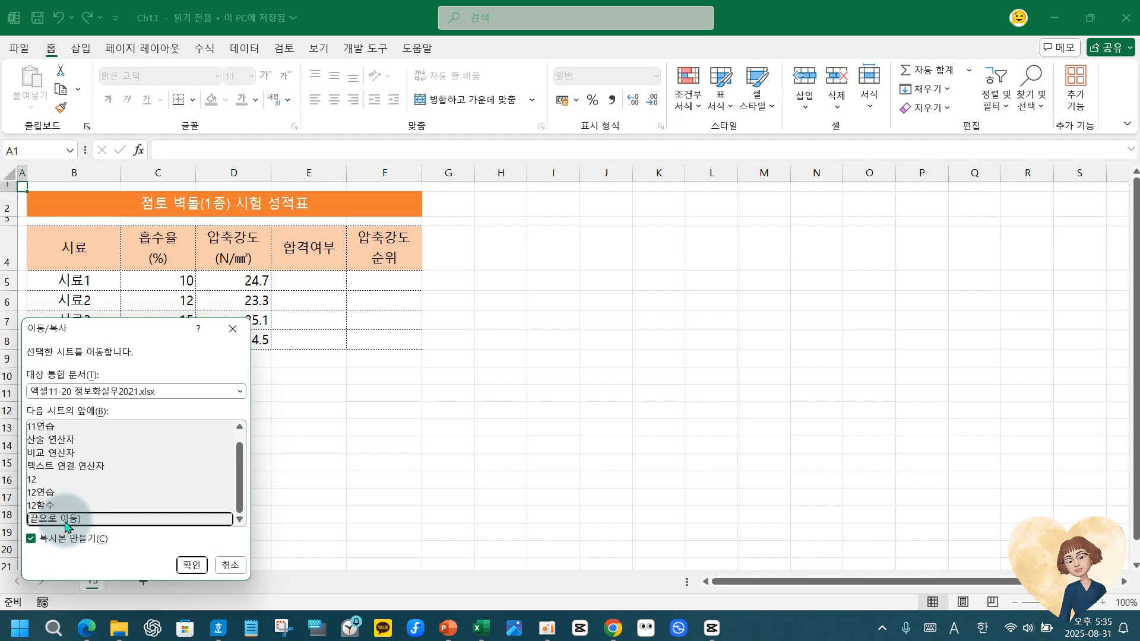
left_click(190, 565)
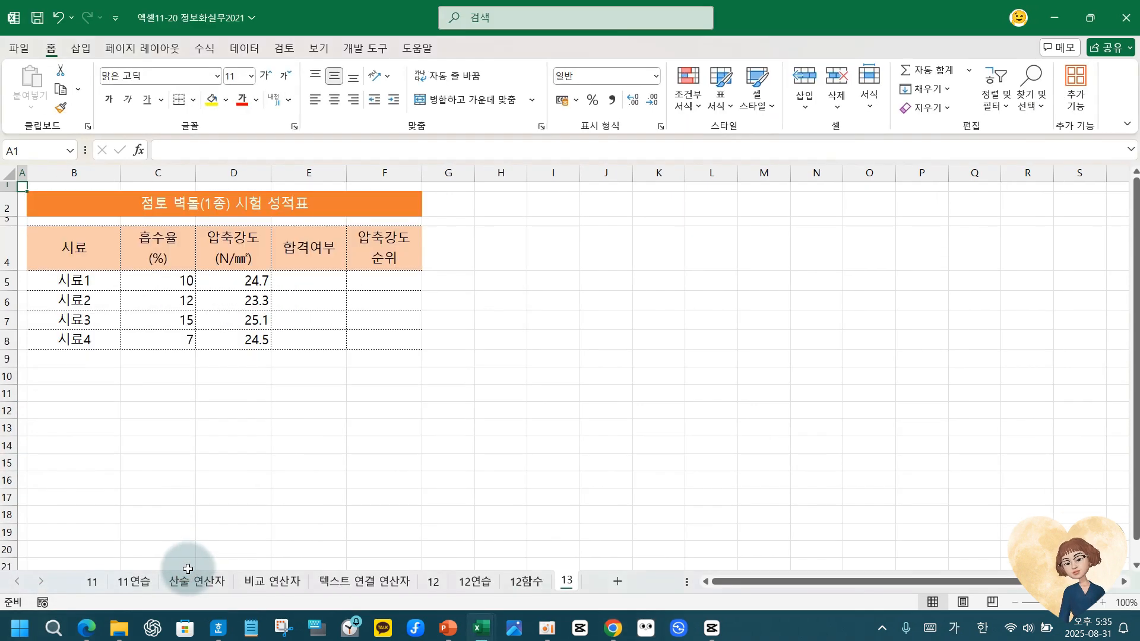
left_click(481, 630)
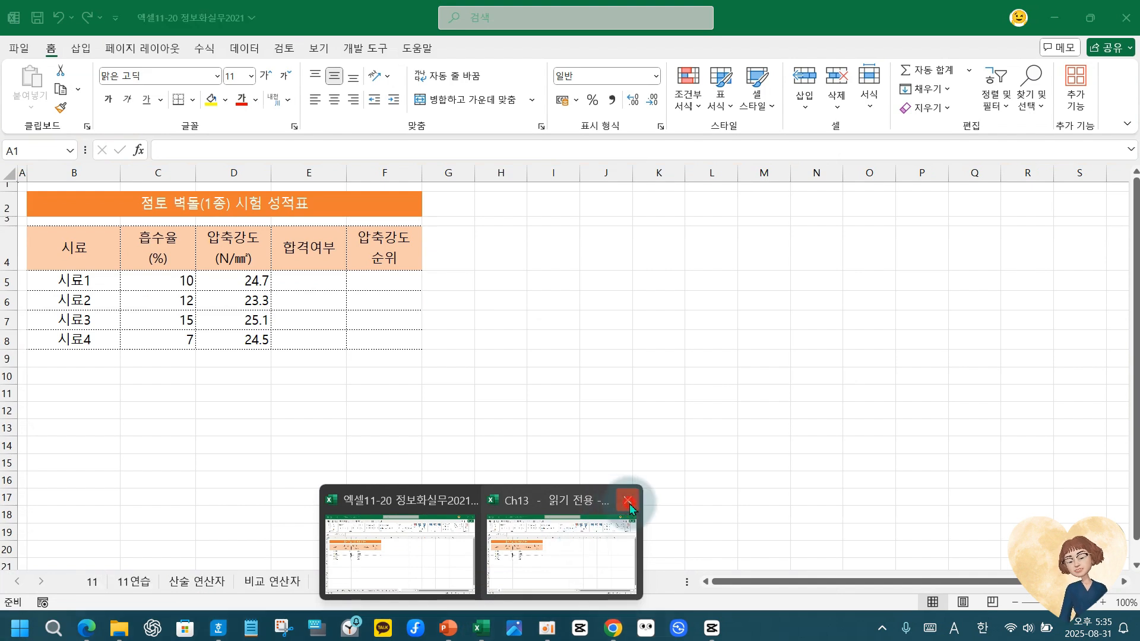
left_click(629, 502)
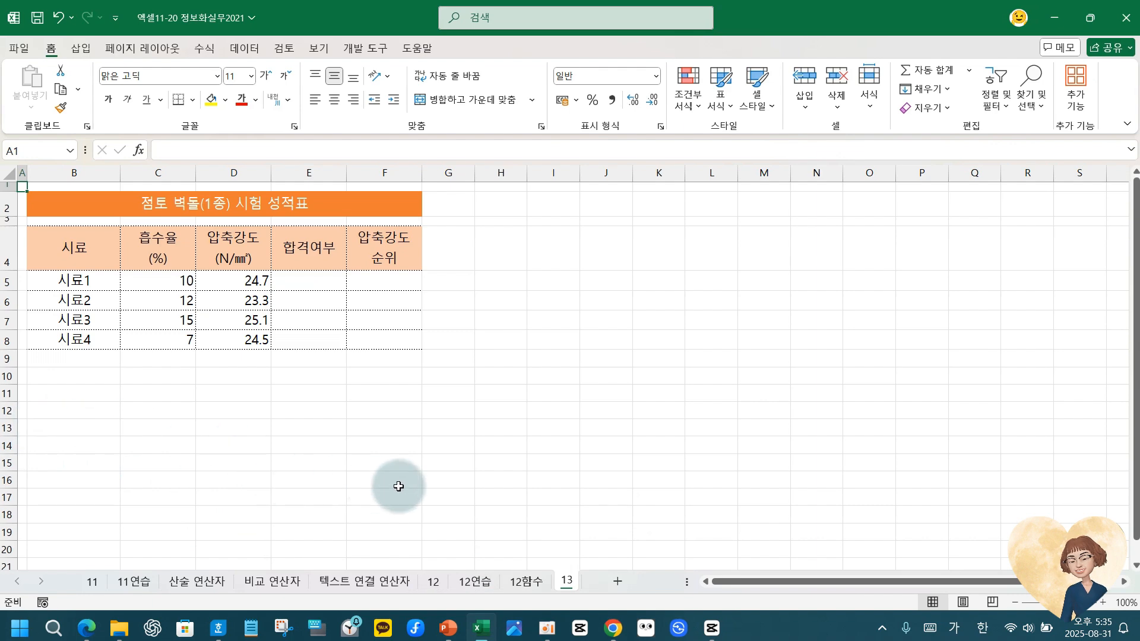
- Insert a blank worksheet right after the 11 sheet and look through the 11, 11연습, 산술 연산자 and 비교 연산자 sheets
left_click(92, 579)
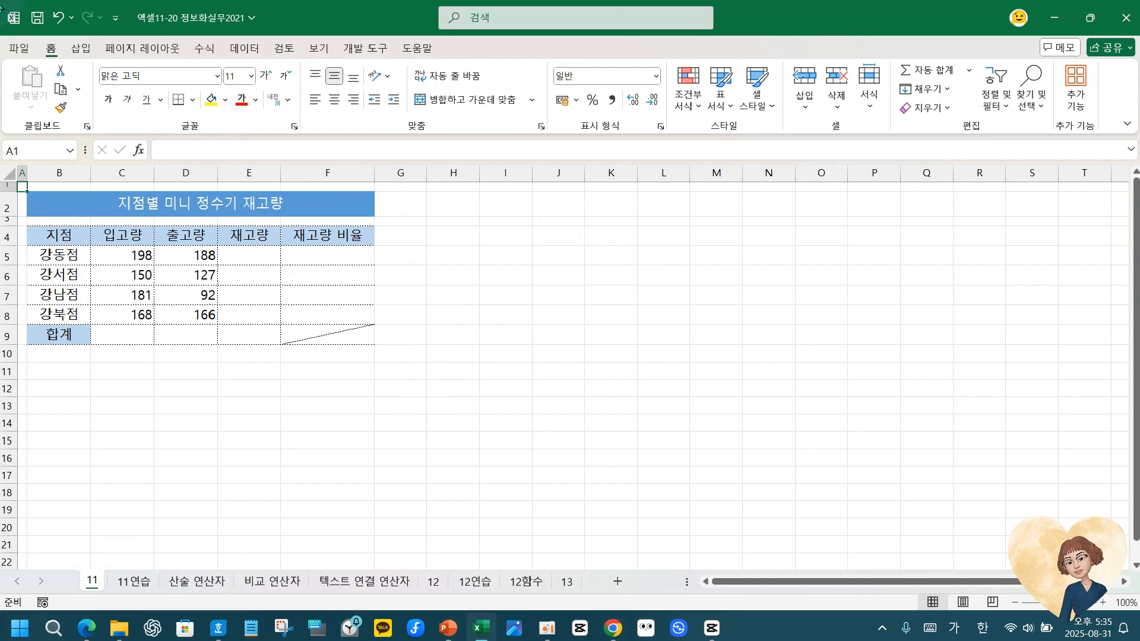
left_click(621, 585)
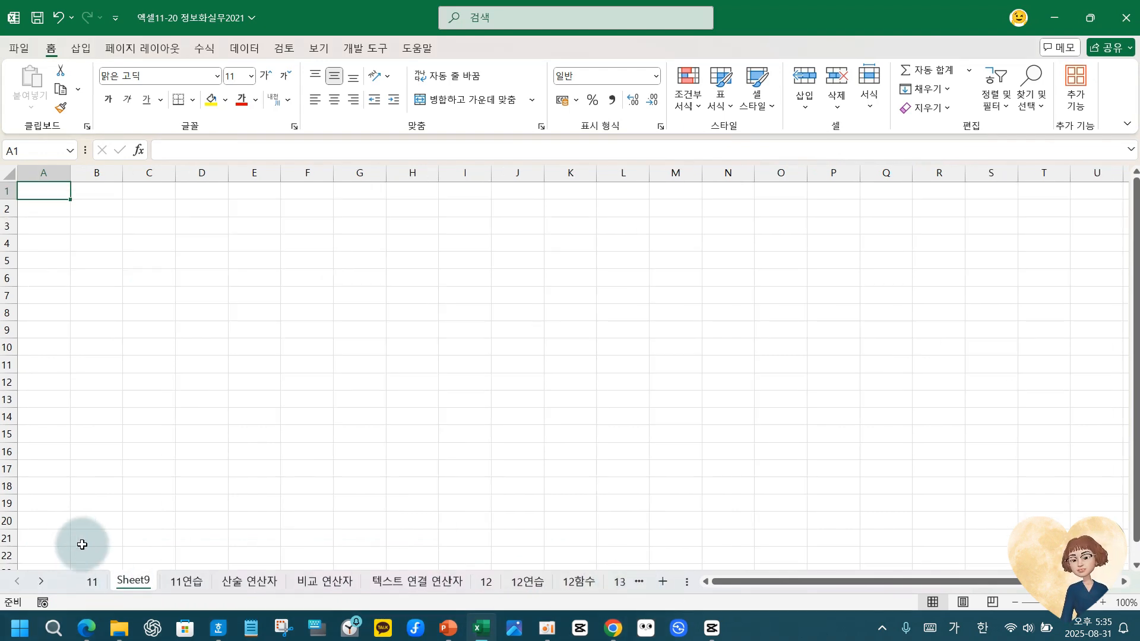
left_click(95, 583)
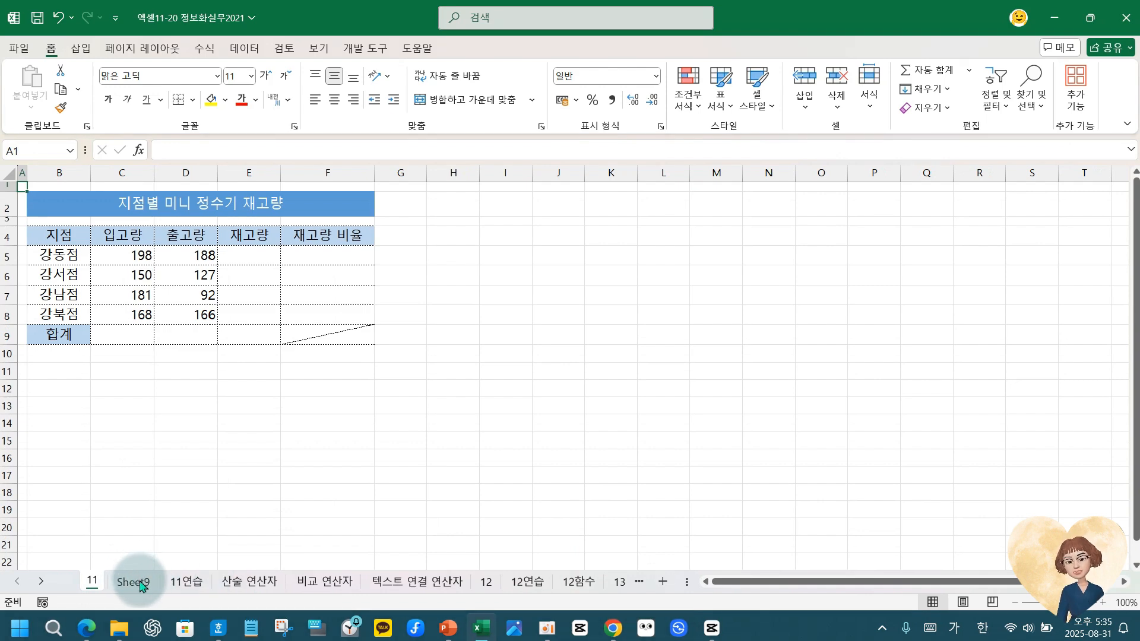
left_click(195, 582)
left_click(242, 581)
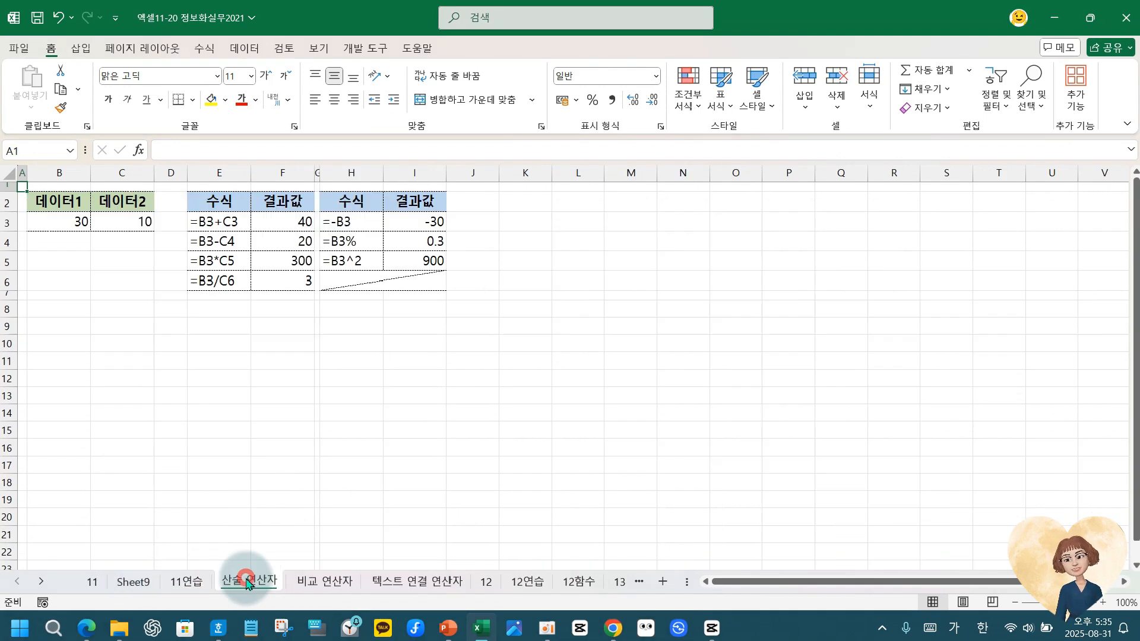
left_click(312, 586)
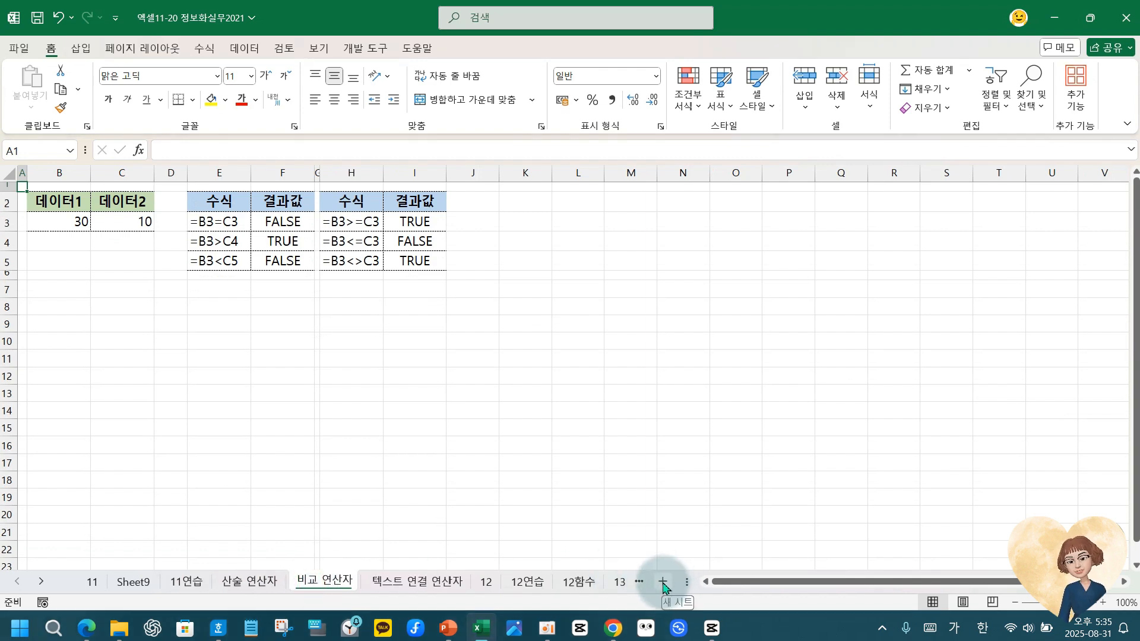
left_click(133, 581)
left_click_drag(120, 219, 121, 214)
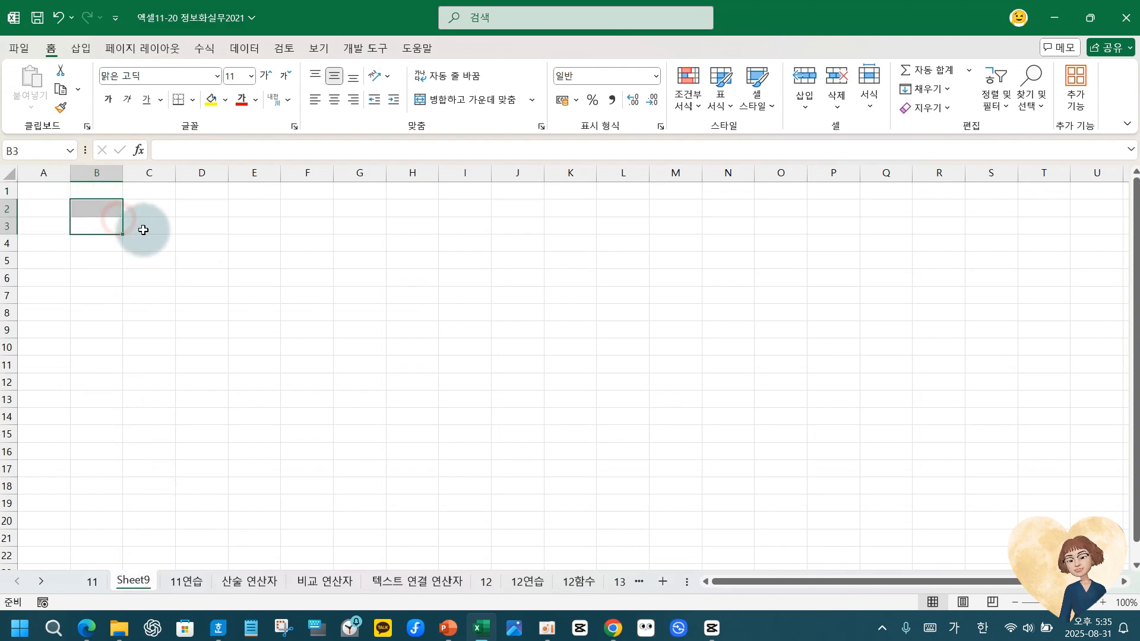
type("ㄴㄹ놀")
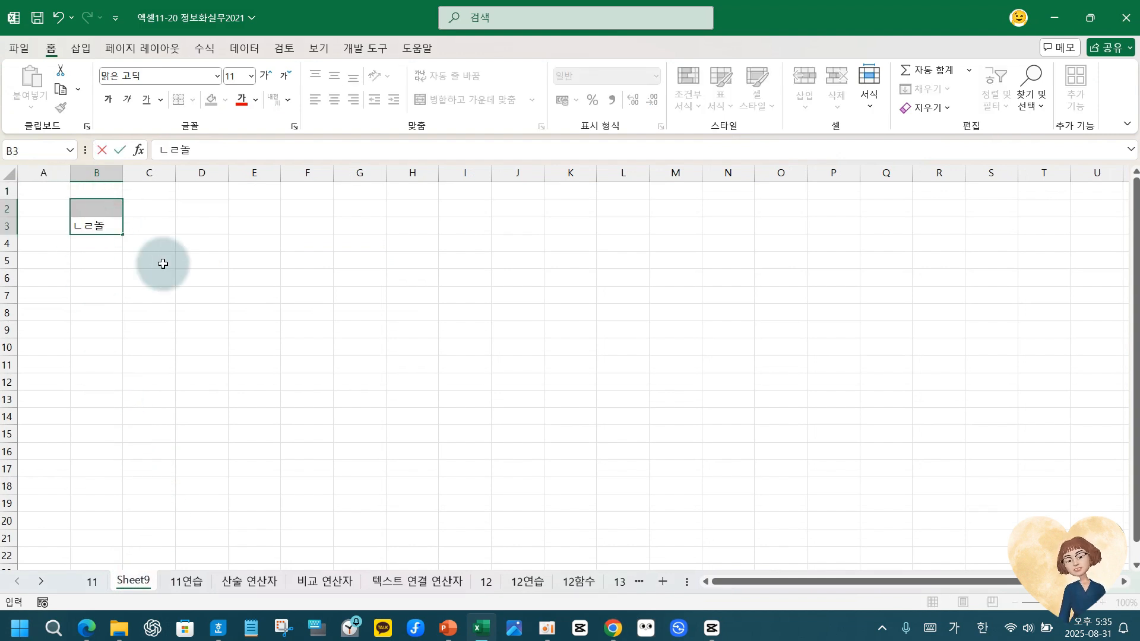
key("Escape")
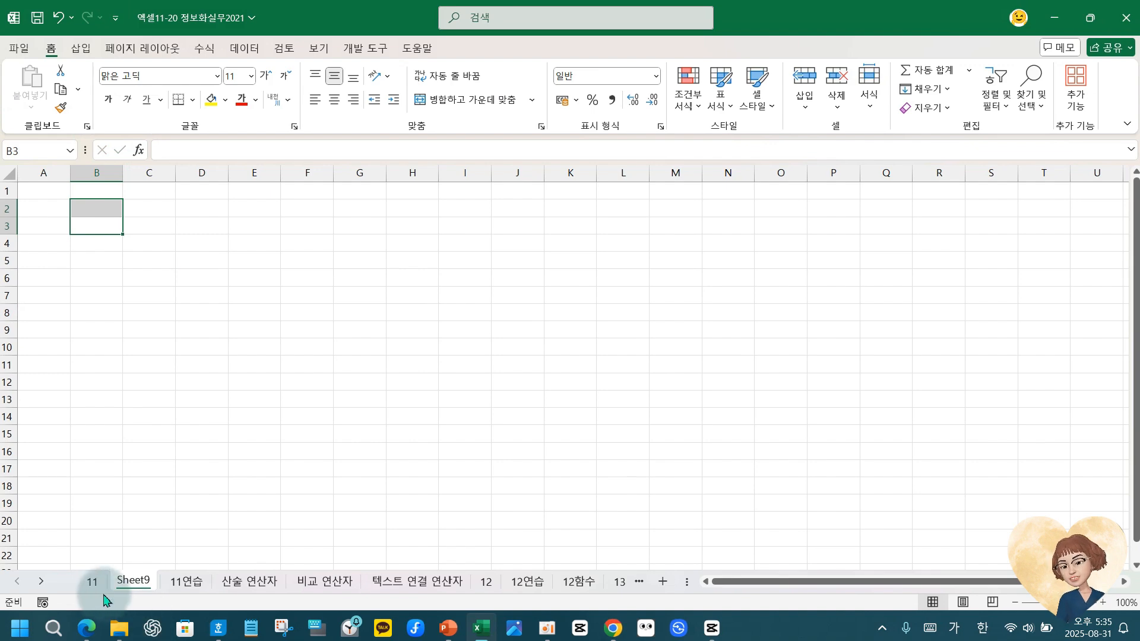
- Duplicate the 11 sheet and place the copy between it and the blank Sheet9
left_click(92, 581)
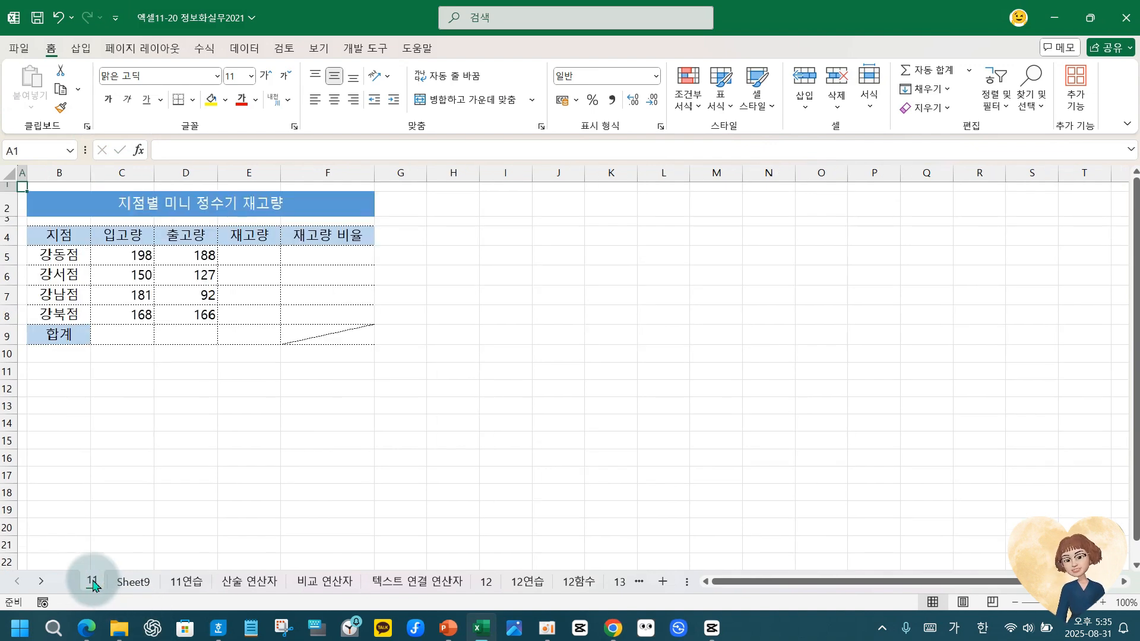
left_click(132, 580)
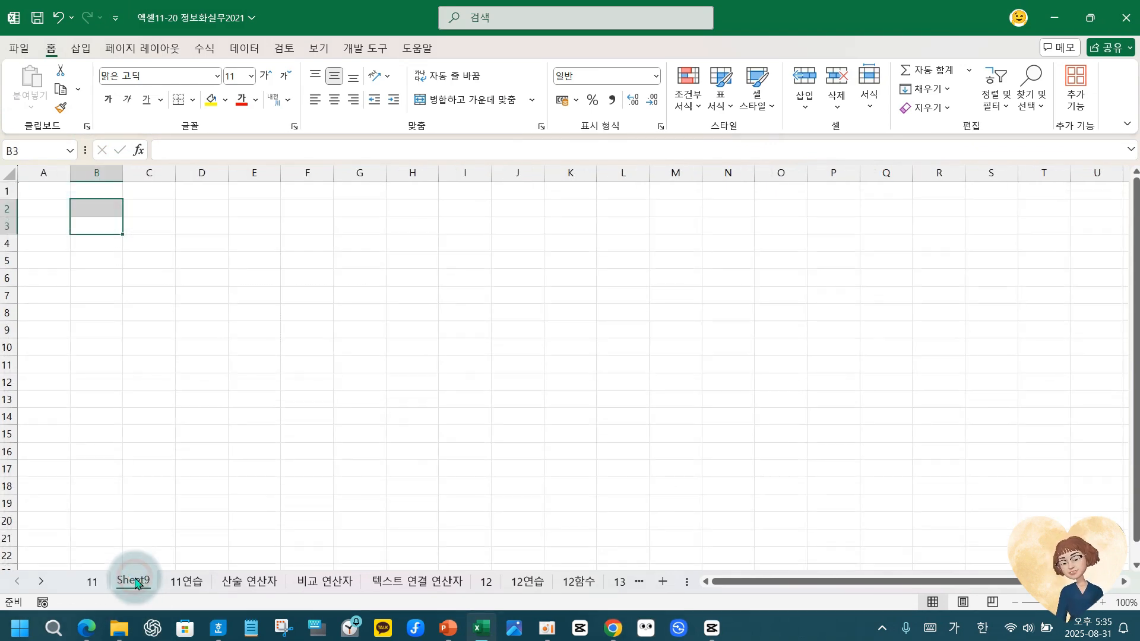
left_click(92, 581)
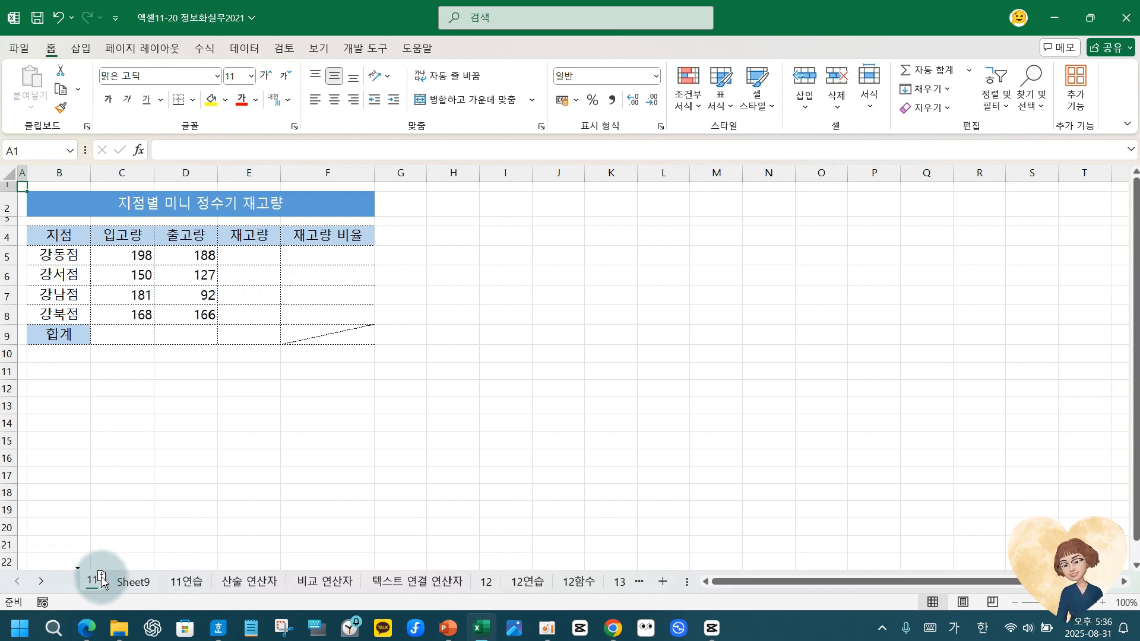
mouse_move(105, 580)
left_mouse_down()
mouse_move(76, 576)
mouse_move(72, 561)
mouse_move(114, 588)
left_mouse_up()
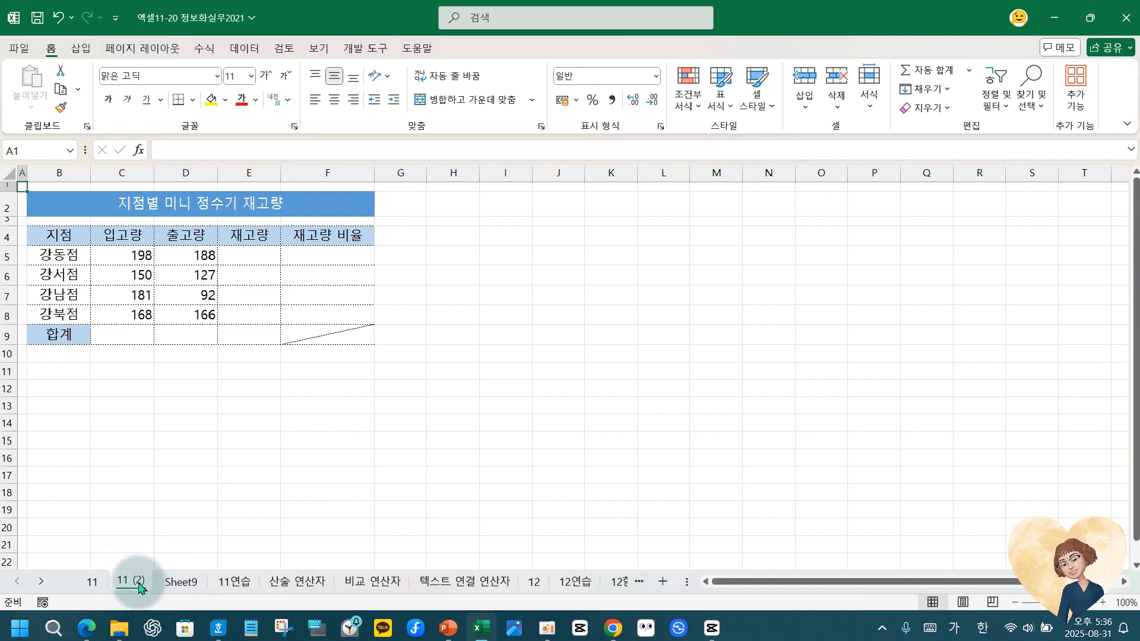
- Compare the original 11 sheet with its copy by switching between the two
left_click(95, 582)
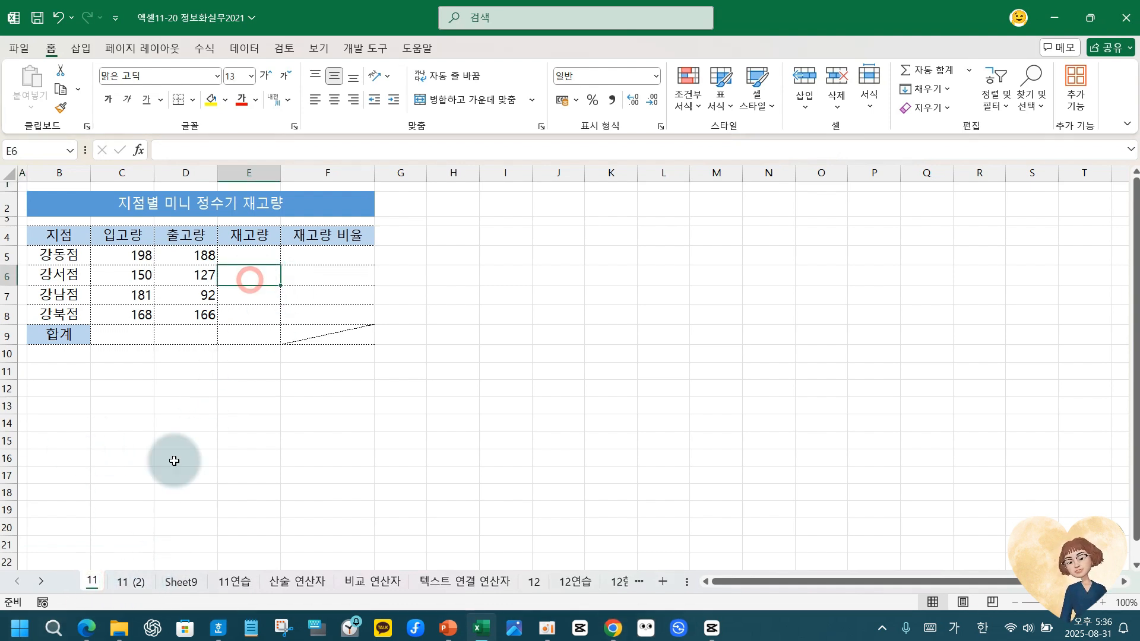
left_click(132, 581)
left_click(97, 581)
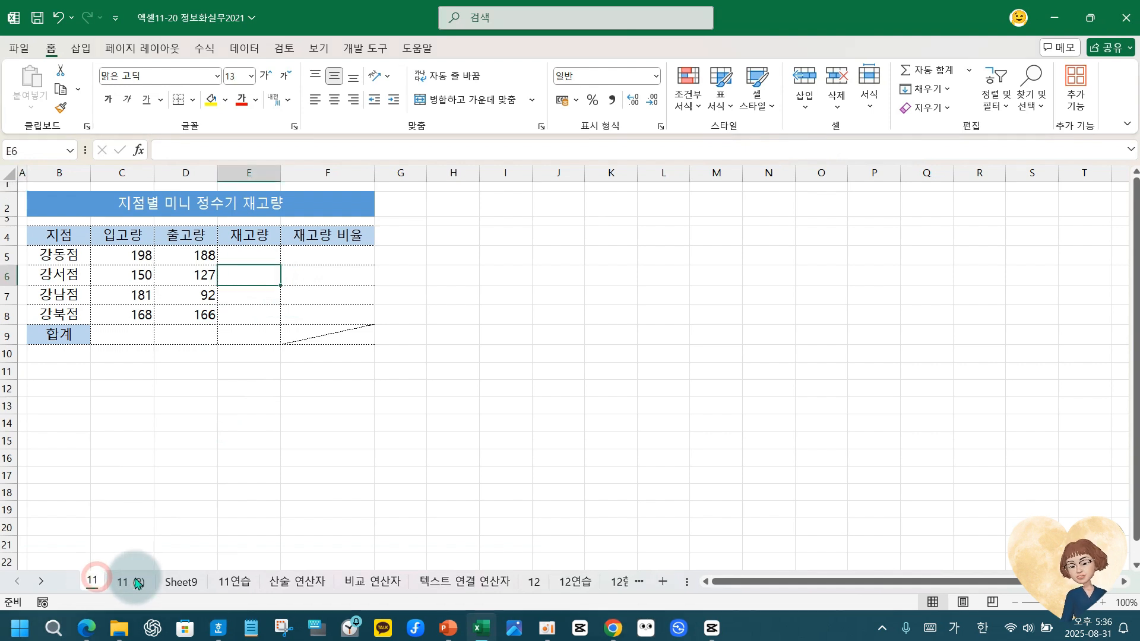
left_click(135, 581)
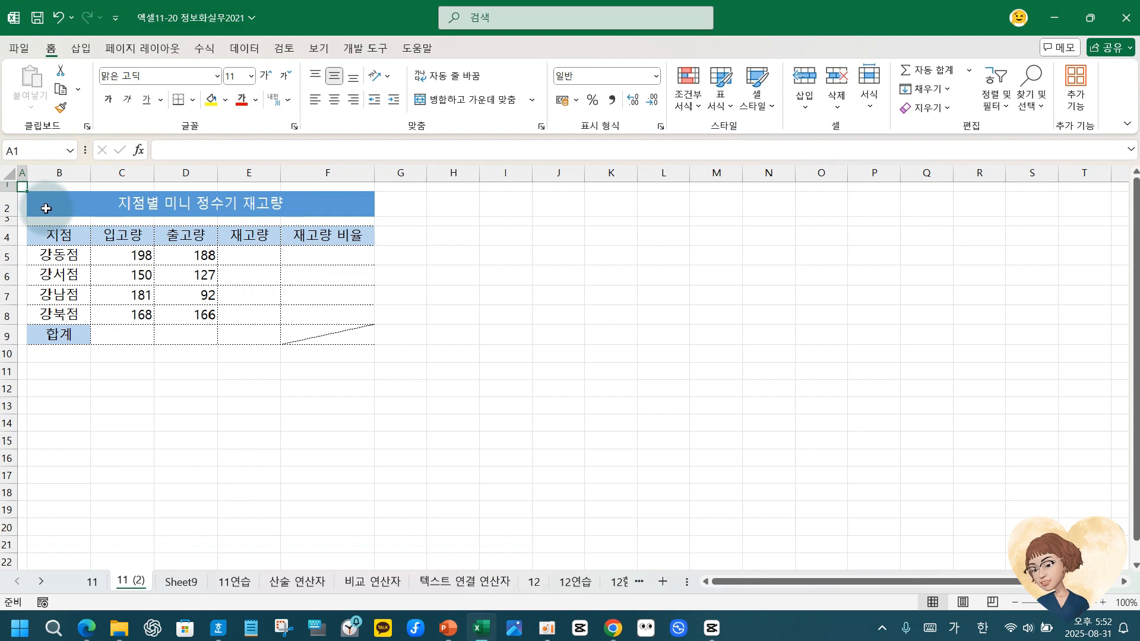
left_click_drag(21, 7, 47, 39)
left_click_drag(122, 4, 255, 39)
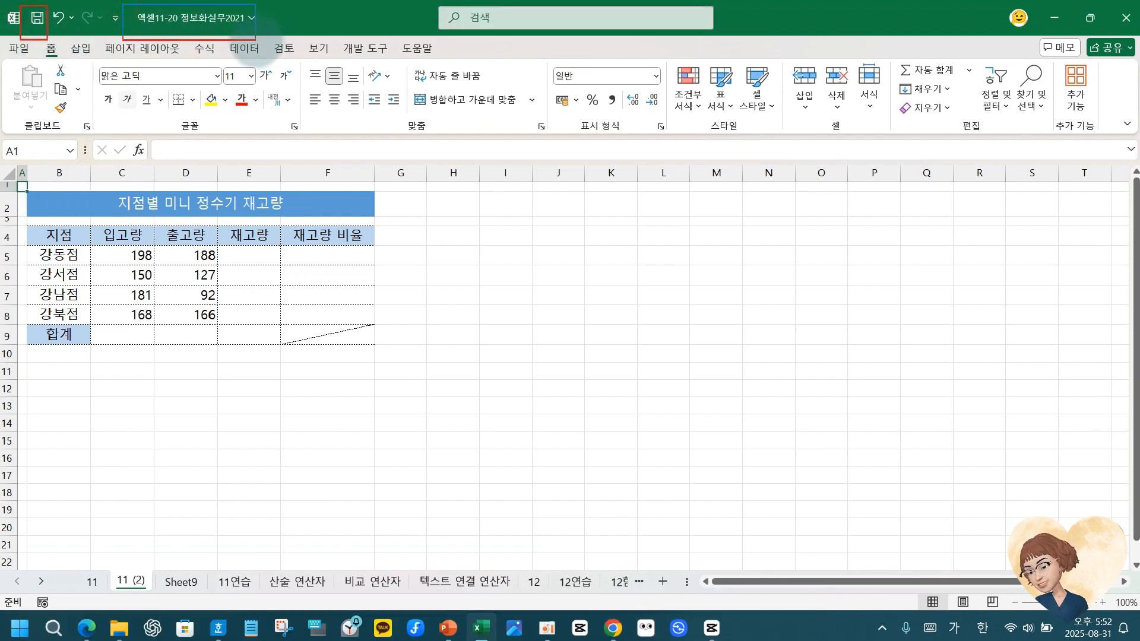